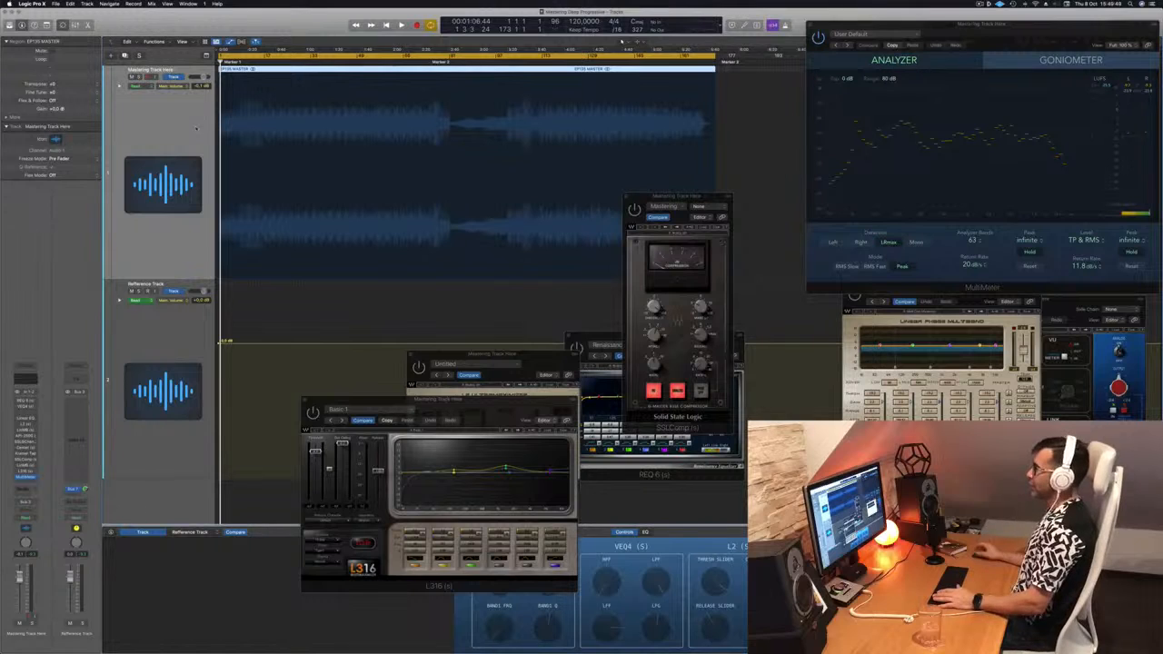
- Play the mastering track from several points in the song and examine its levels in the MultiMeter analyzer
drag(1101, 30, 853, 32)
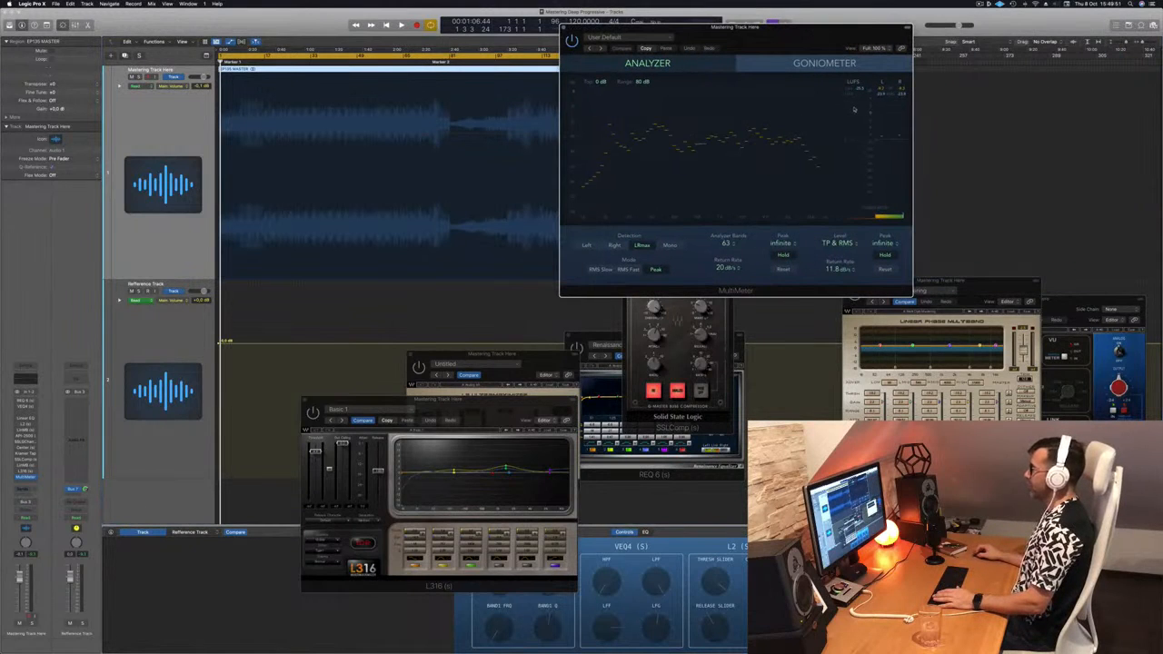
key(space)
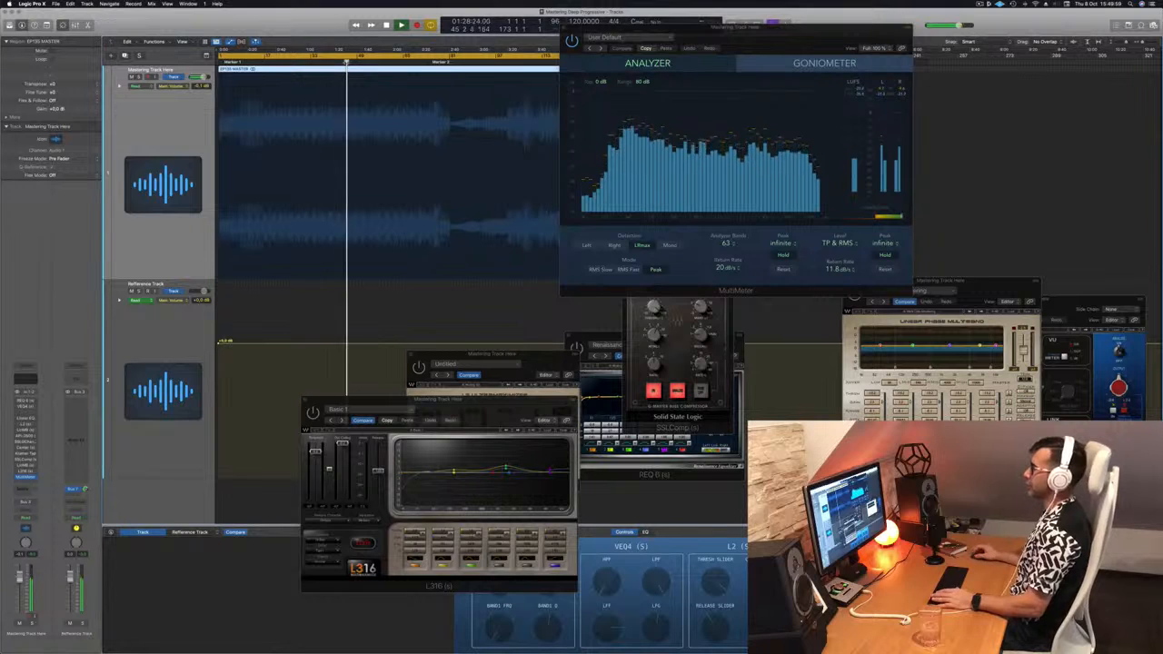
drag(703, 39, 866, 68)
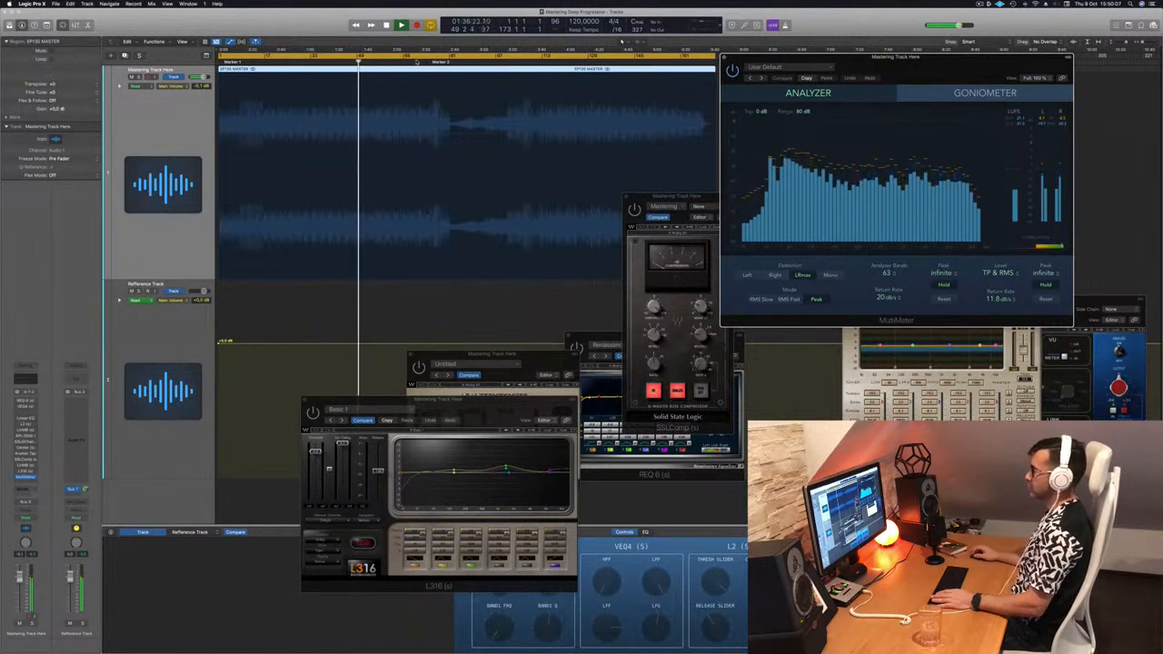
click(416, 61)
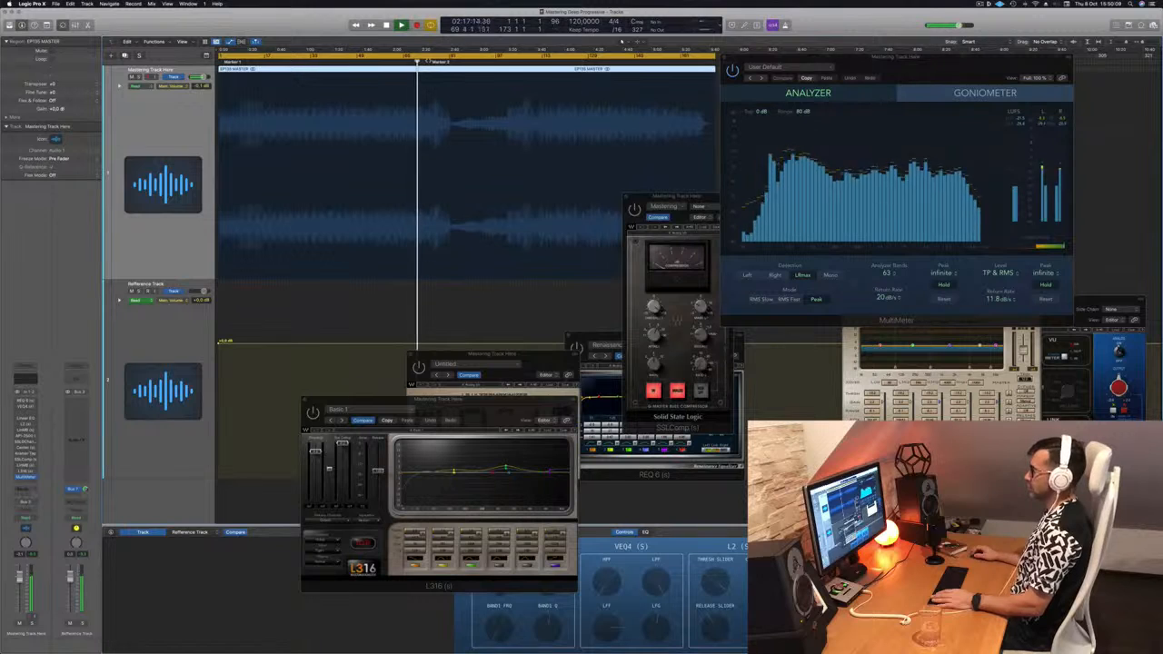
click(432, 61)
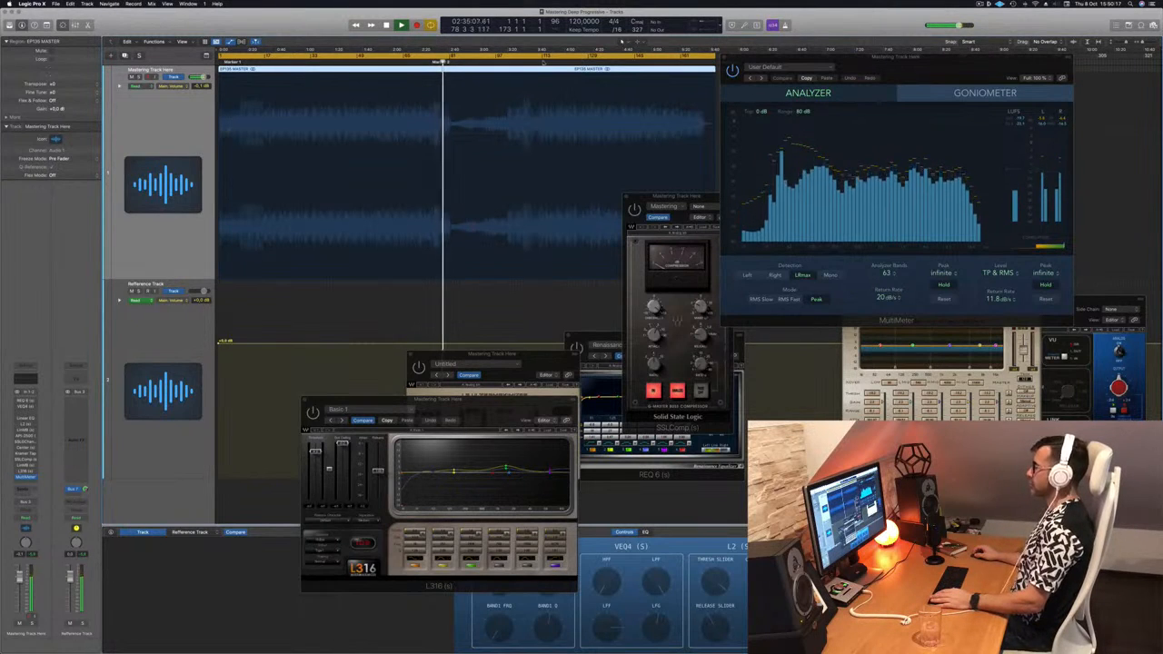
click(551, 61)
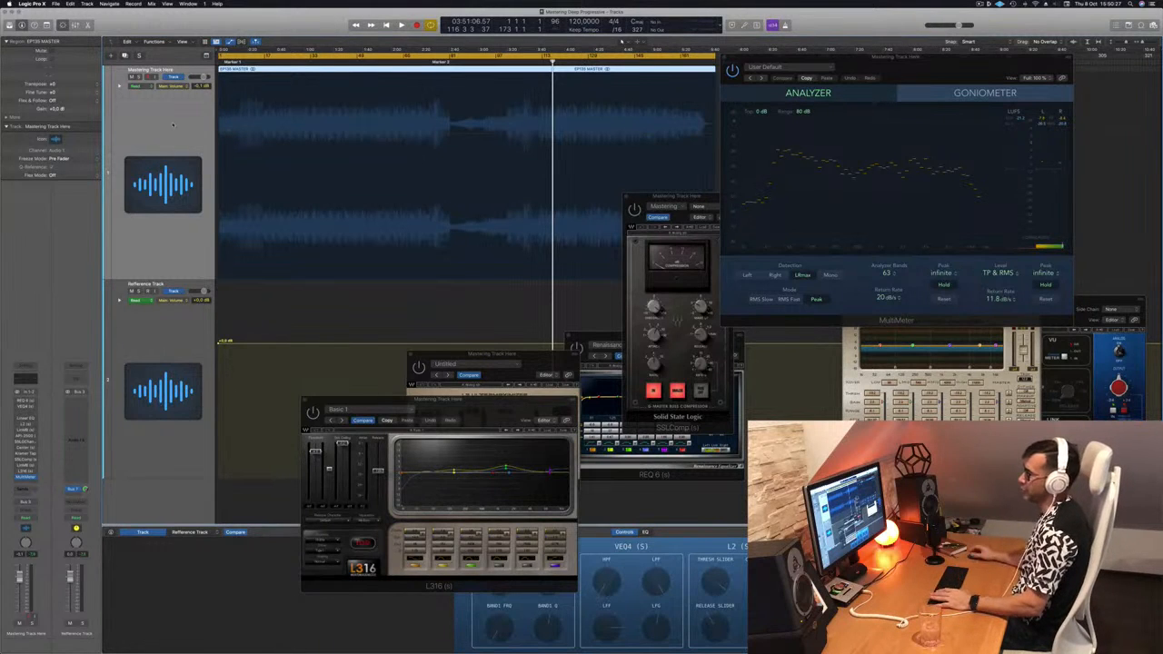
key(space)
key(space)
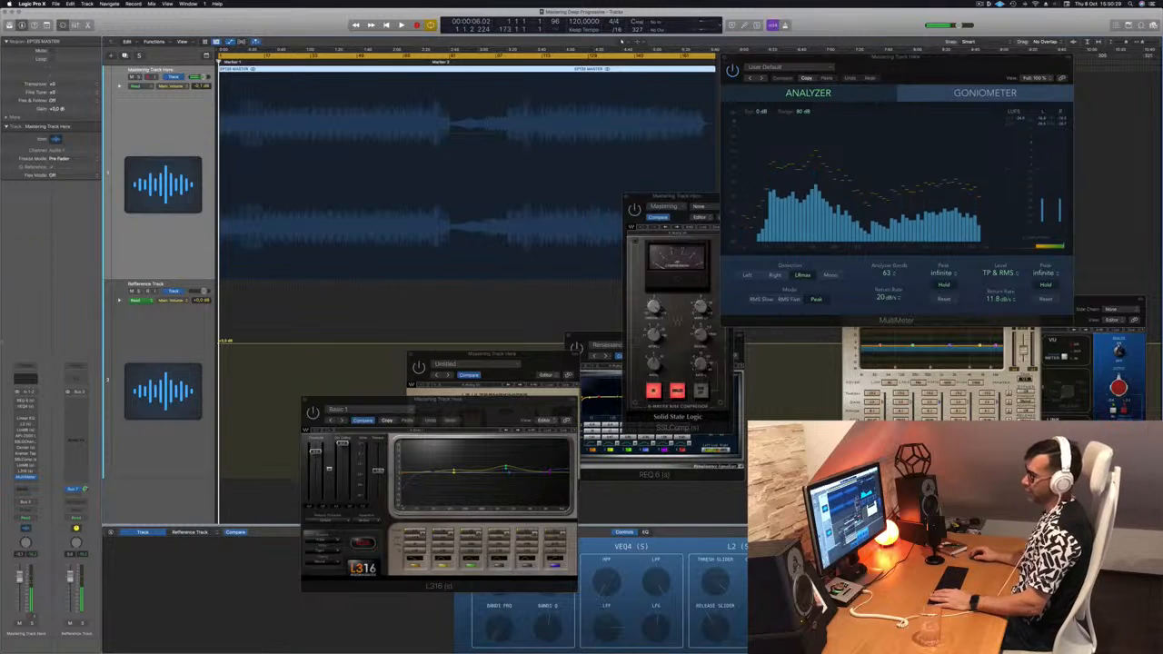
- Enable the REQ 6 equalizer on the mastering track and trim its output gain while auditioning the song
click(26, 402)
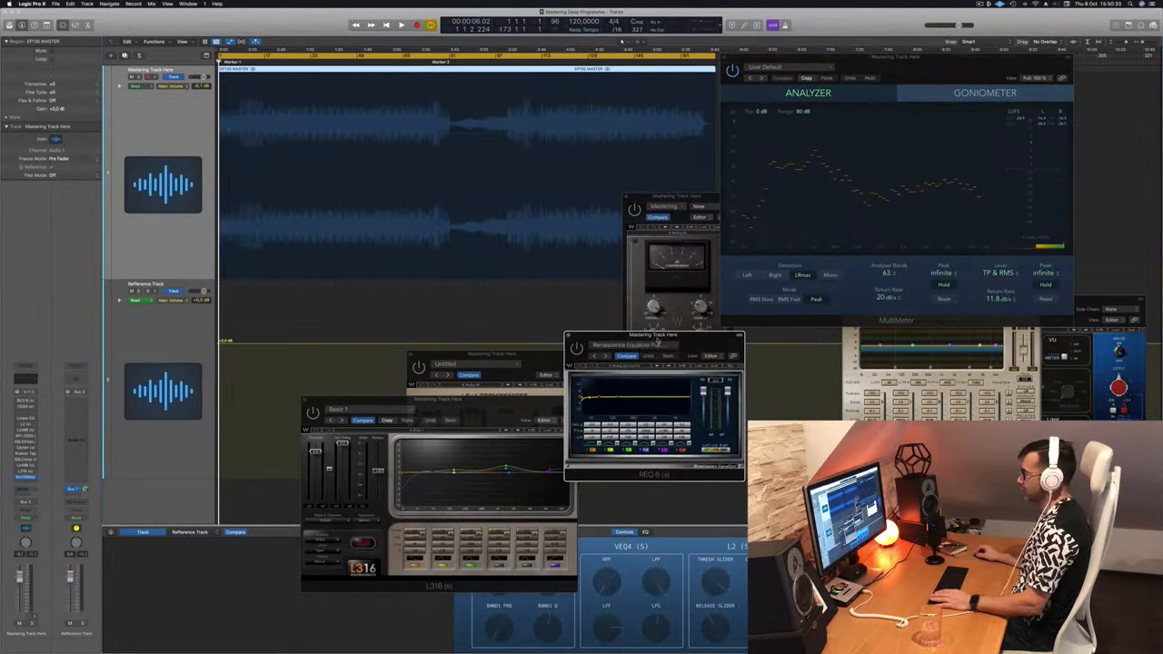
drag(658, 340, 689, 70)
key(space)
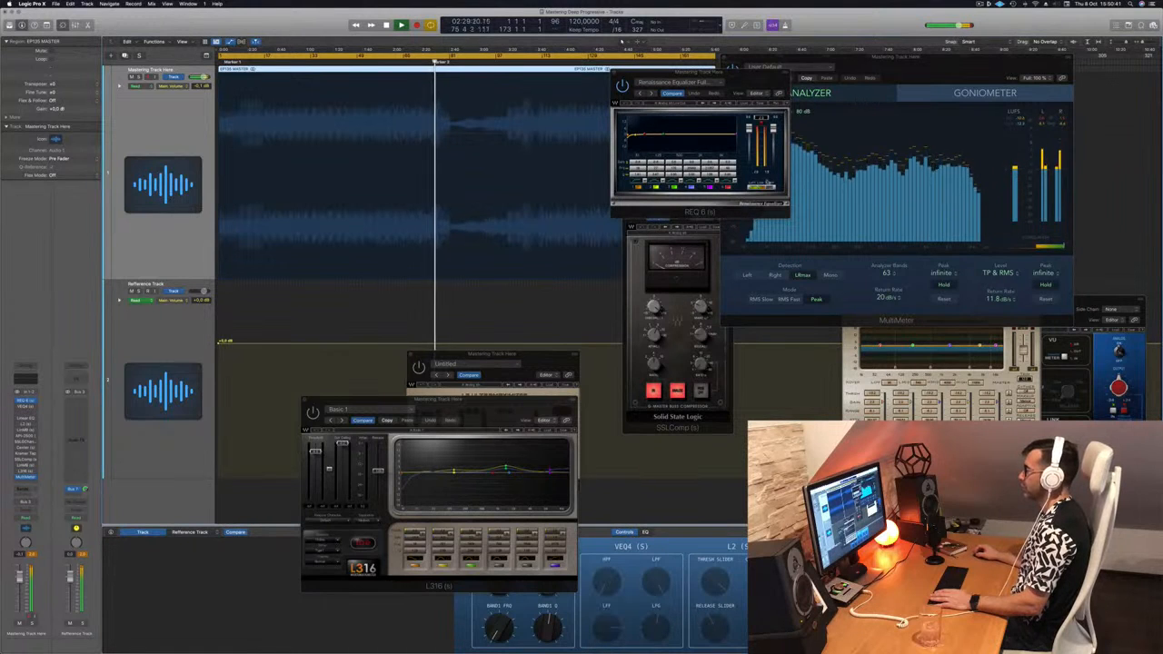
click(763, 117)
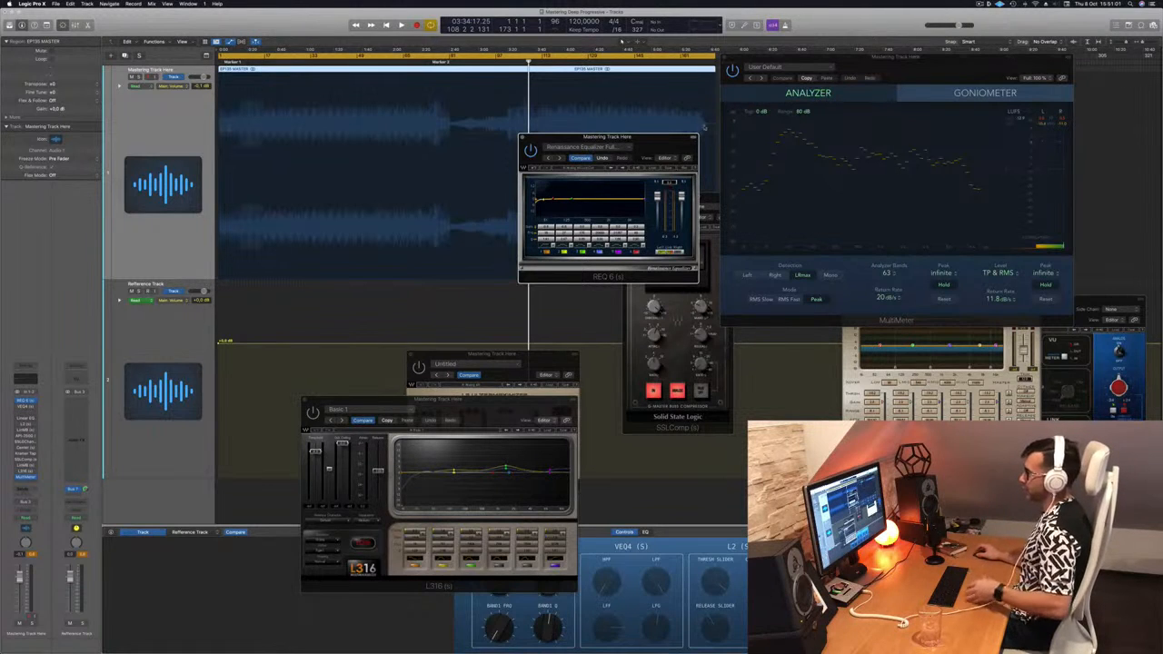
drag(660, 144, 672, 152)
key(Return)
key(space)
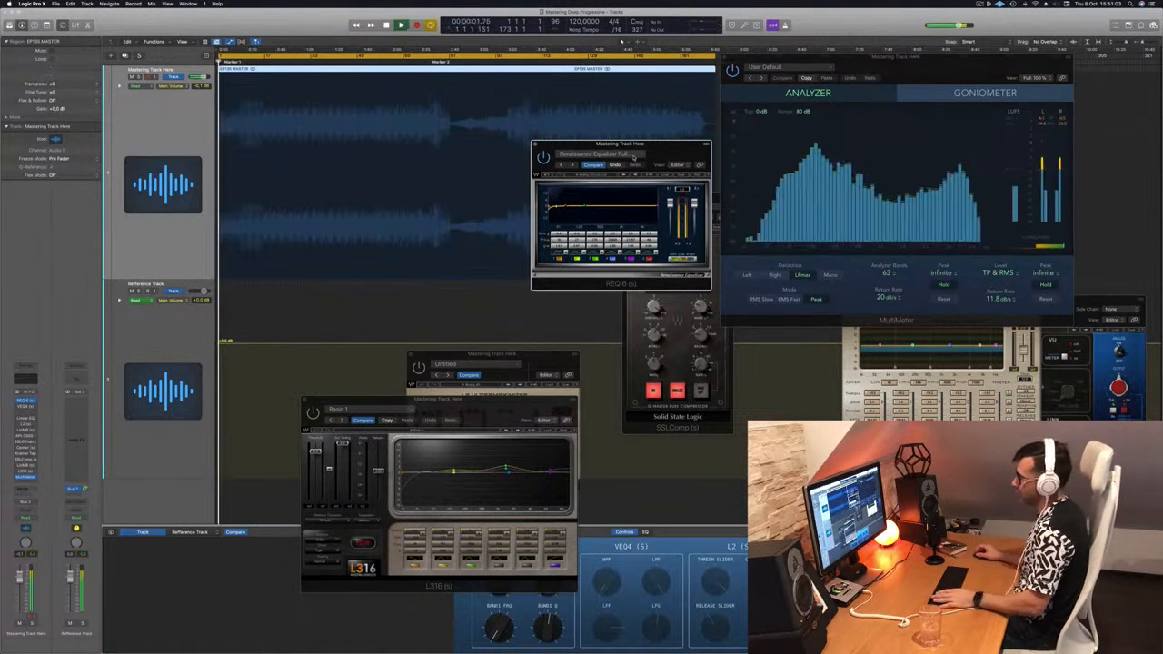
drag(656, 150, 683, 126)
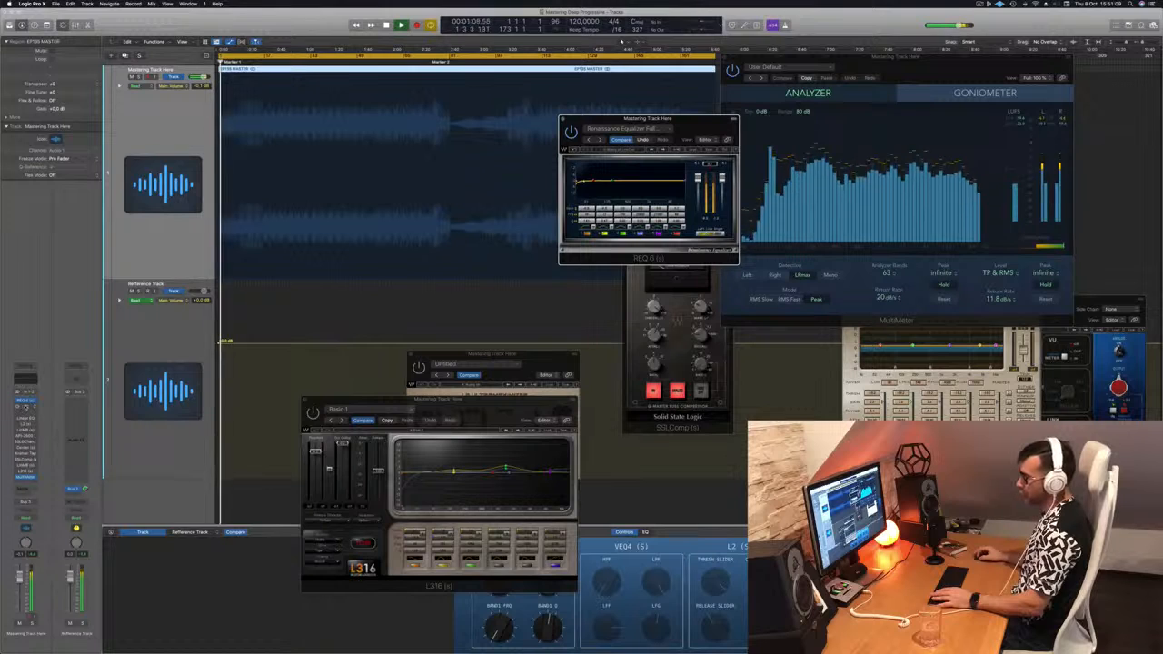
- Replace the VEQ4 in the mastering track's insert chain with the Vintage Tube EQ and restart the song from the beginning
click(26, 407)
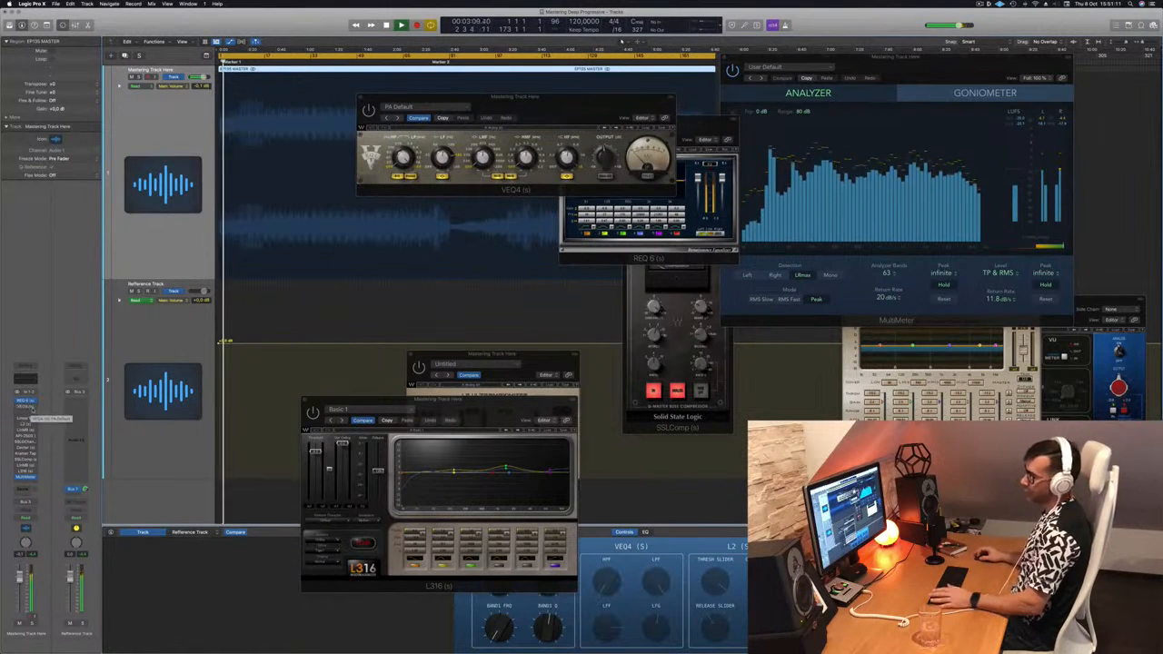
click(34, 407)
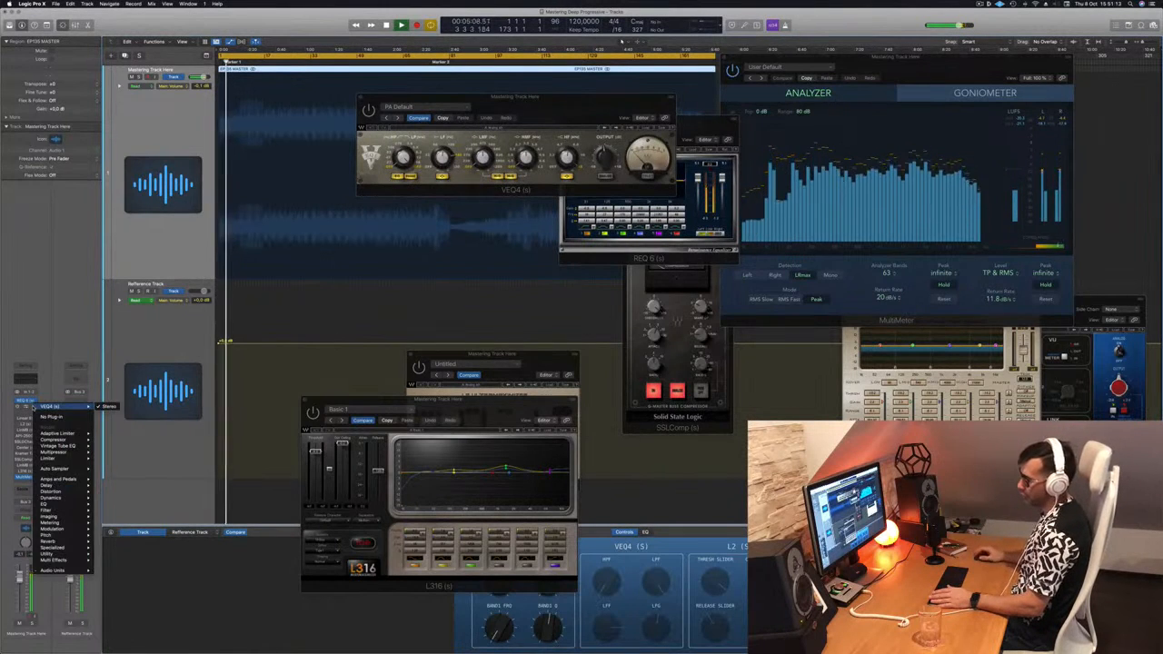
mouse_move(60, 537)
mouse_move(68, 503)
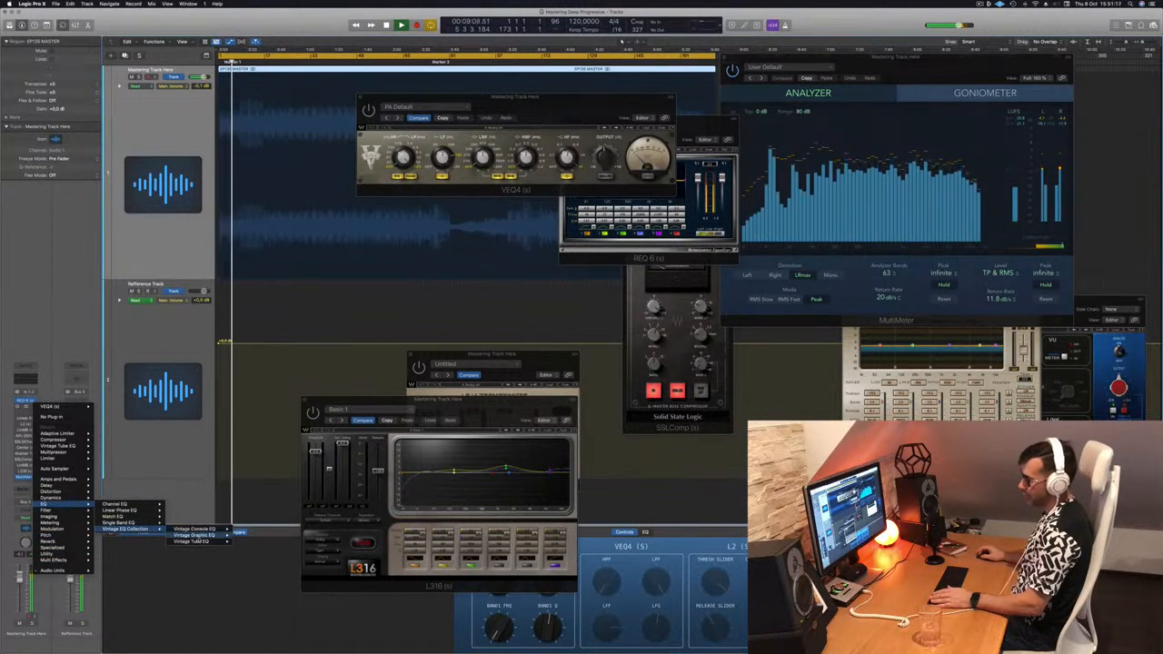
click(246, 541)
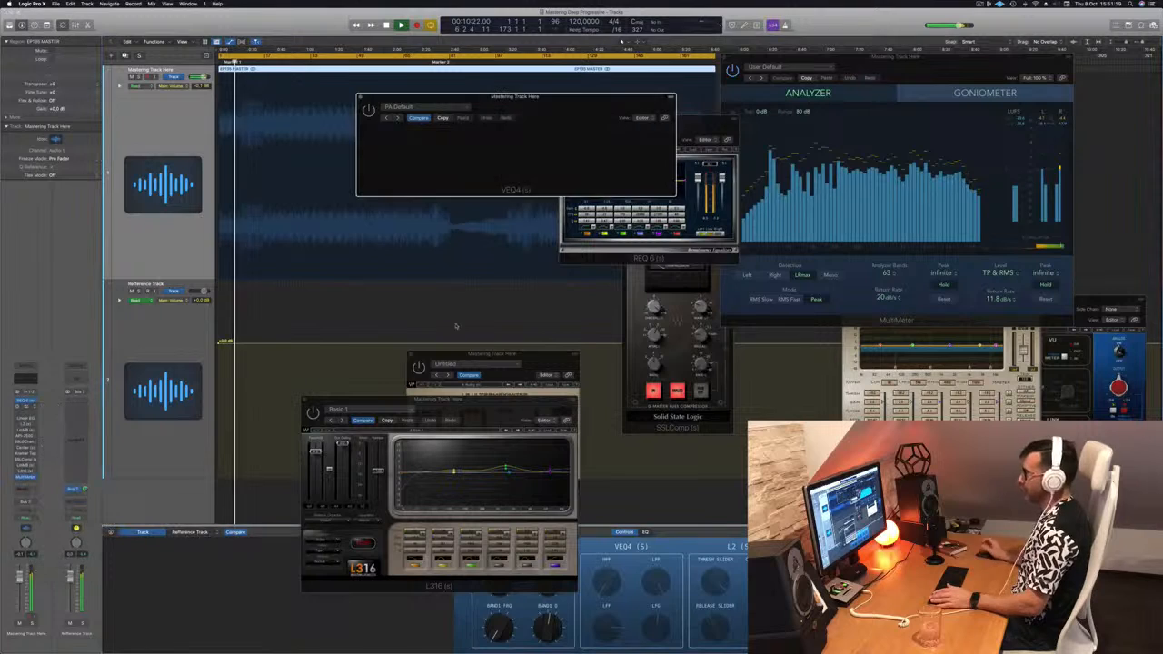
drag(559, 100, 634, 114)
key(v)
key(v)
key(Return)
- Load the Enhanced Mix preset in the Vintage Tube EQ
click(586, 117)
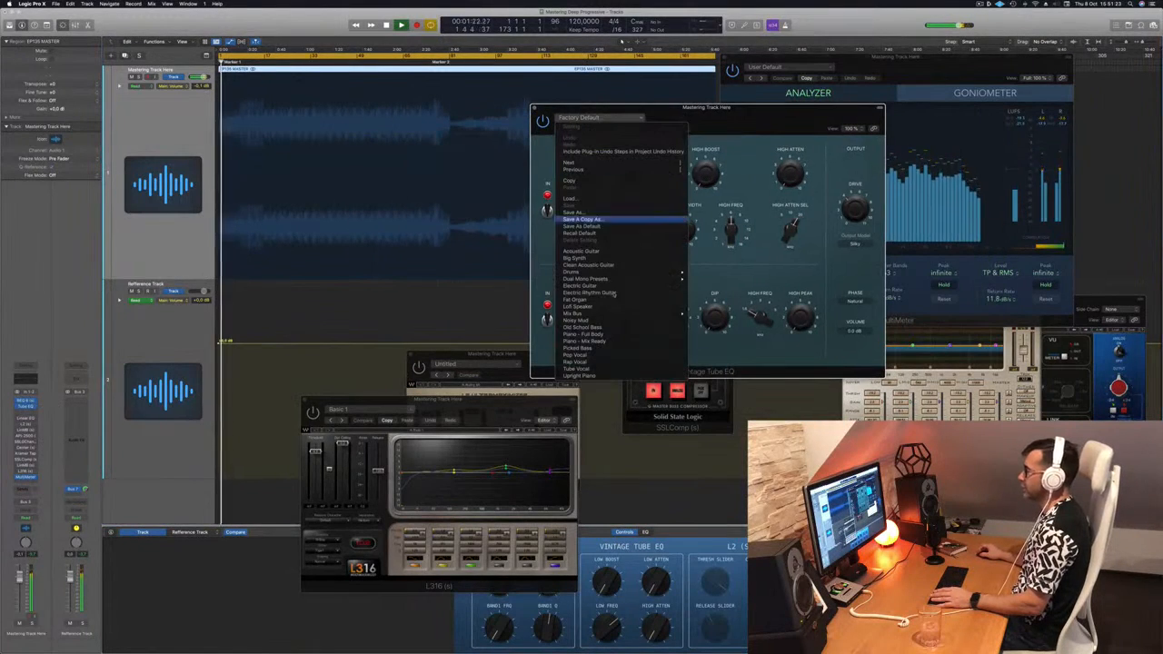
click(713, 313)
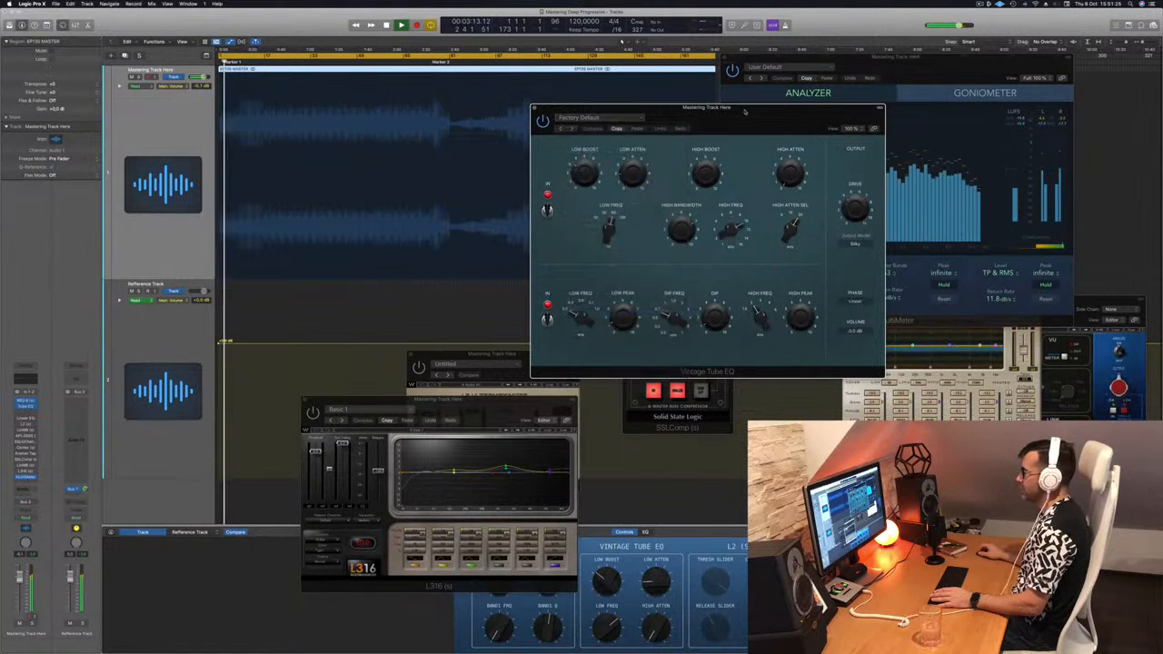
drag(744, 114, 630, 119)
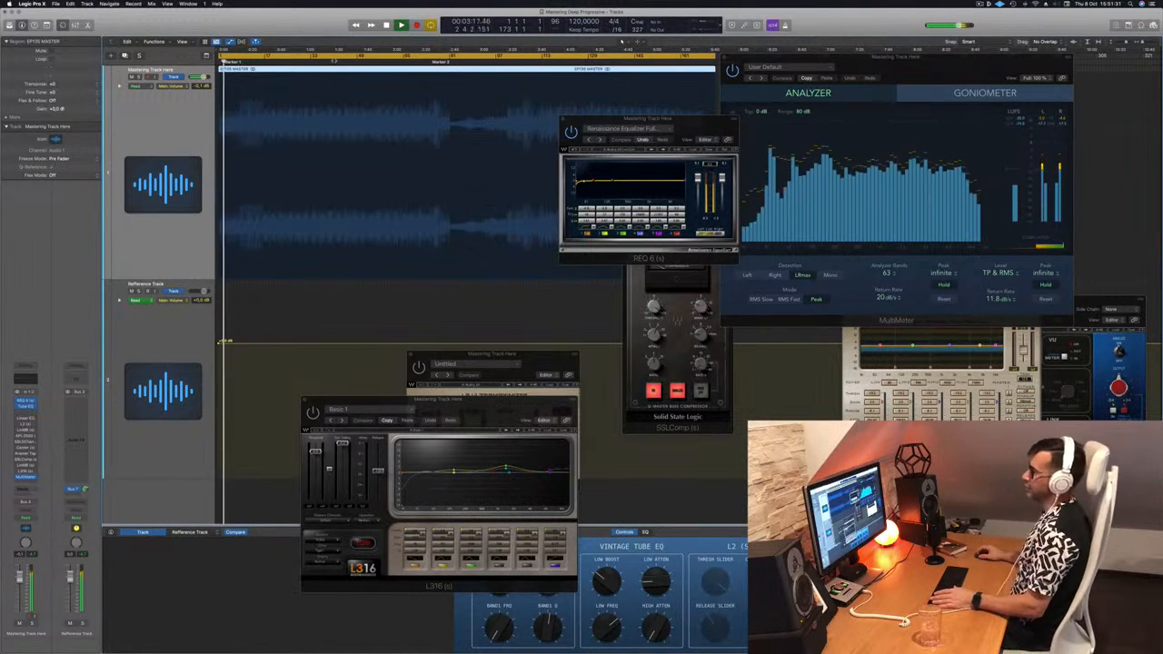
- Audition the song from about 1:20, review the Vintage Tube EQ settings and close its window
click(335, 62)
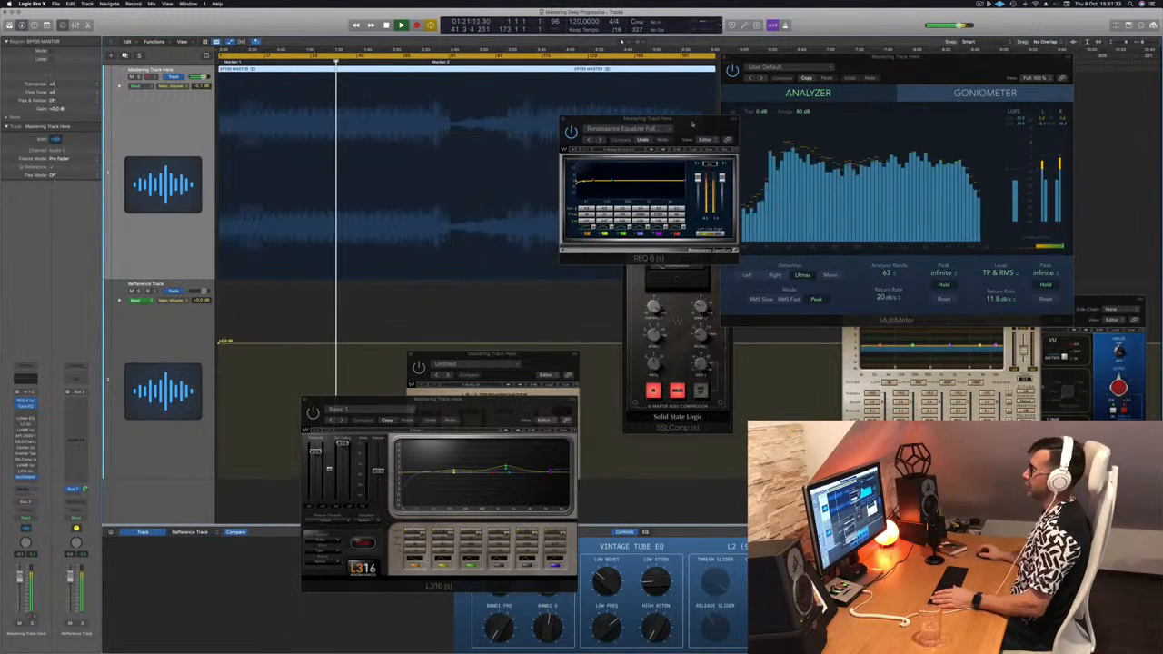
drag(694, 125, 660, 158)
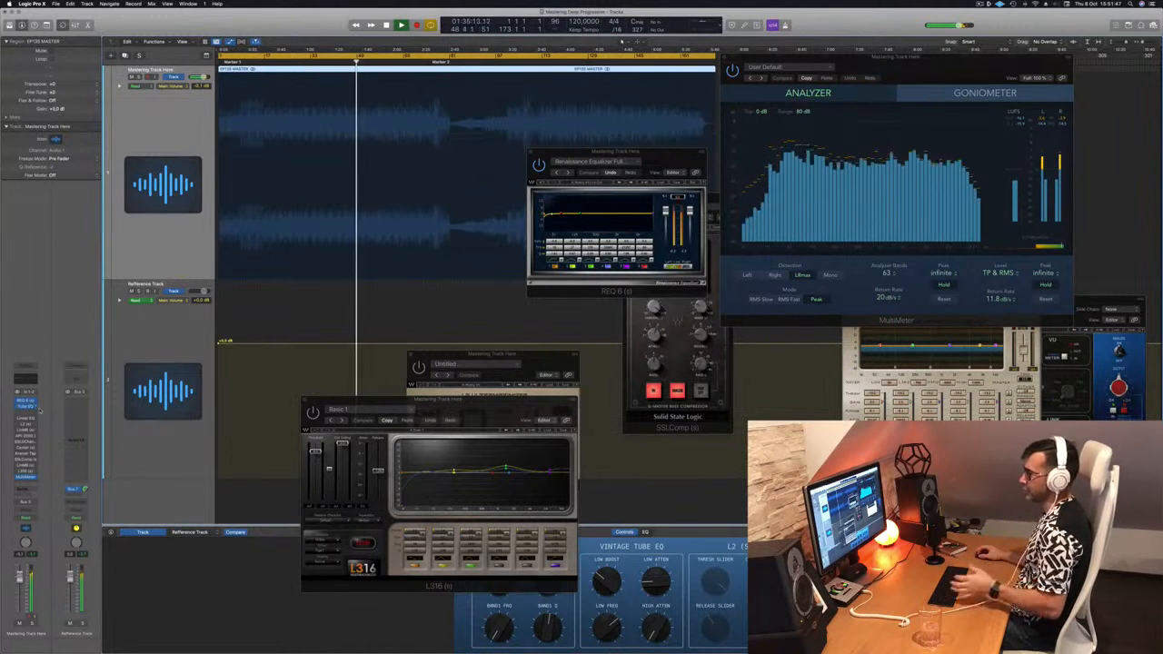
click(26, 407)
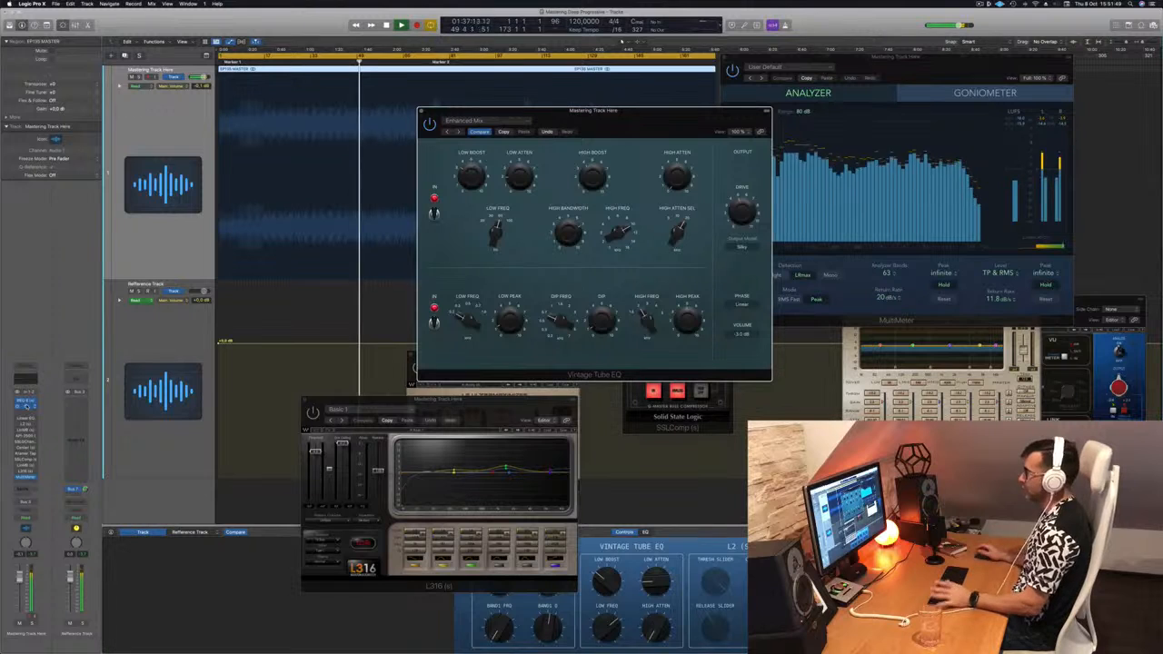
drag(639, 121, 518, 216)
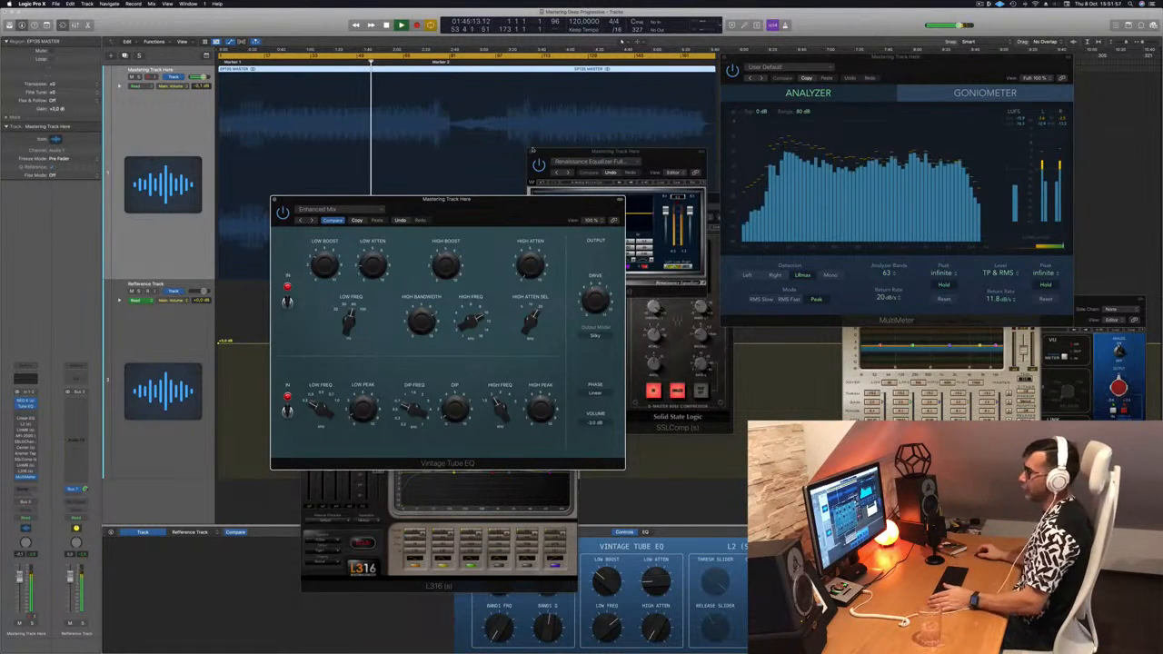
drag(305, 201, 301, 199)
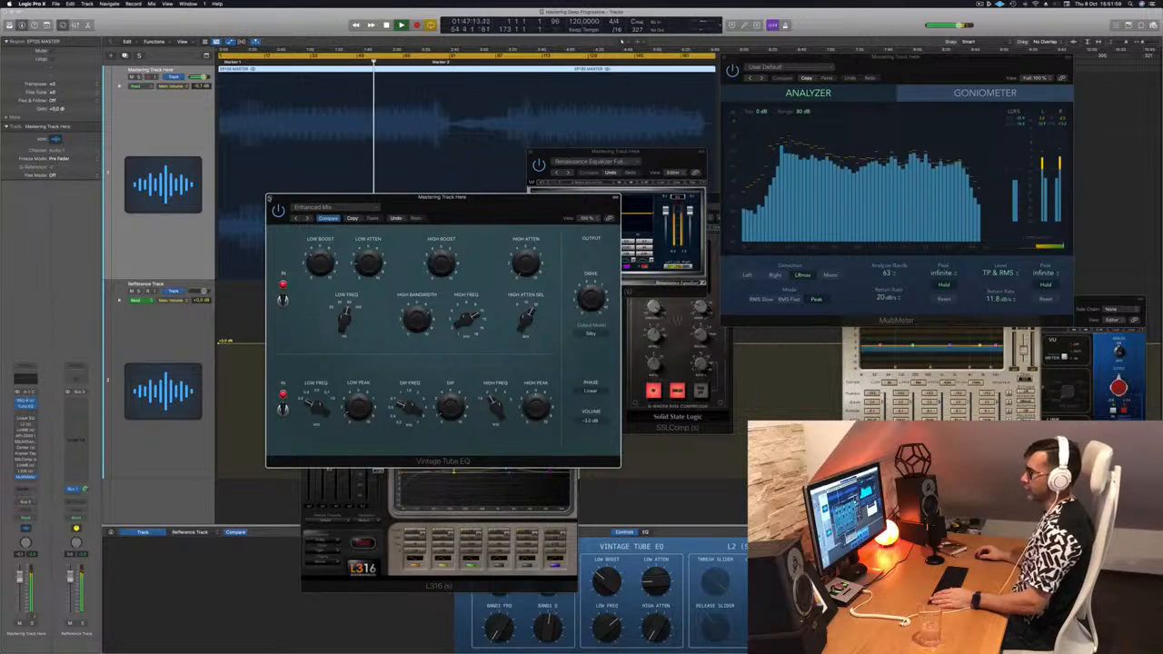
click(269, 198)
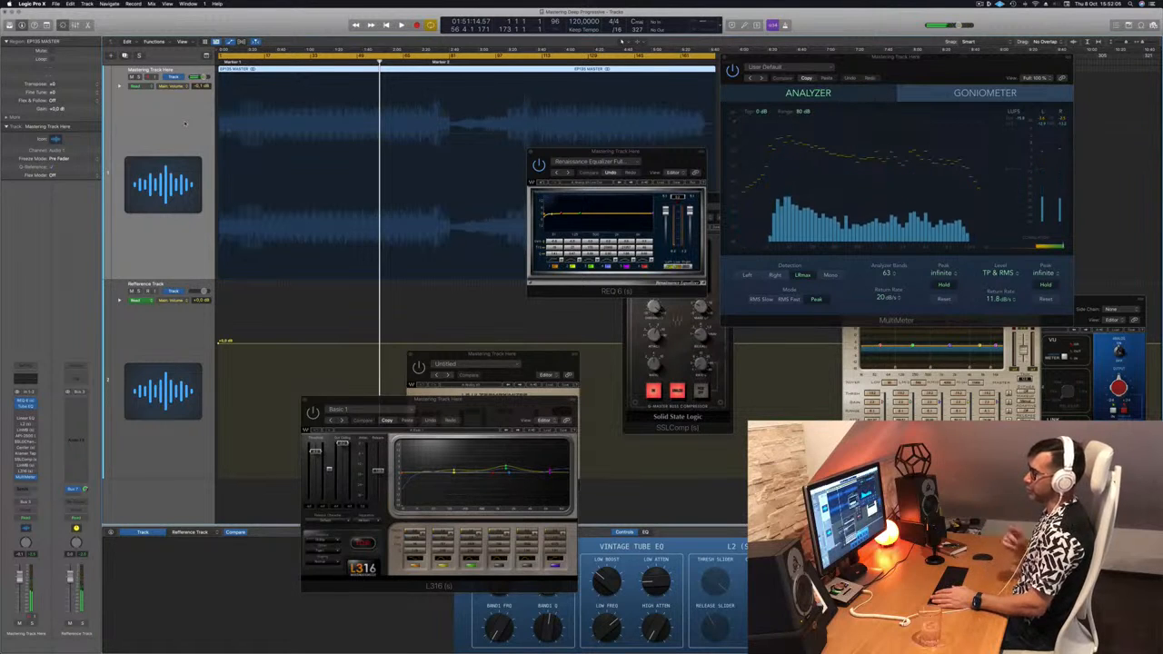
- Replay the song with both equalizers from the start and from about 1:17, and close the REQ 6 window
key(space)
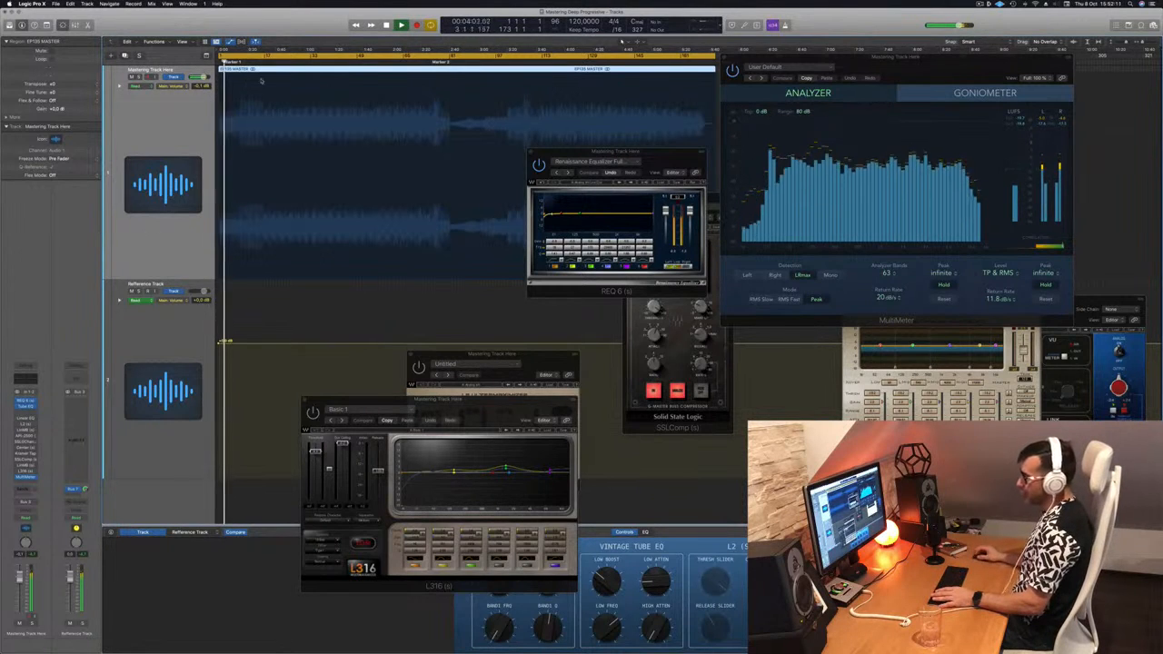
click(328, 62)
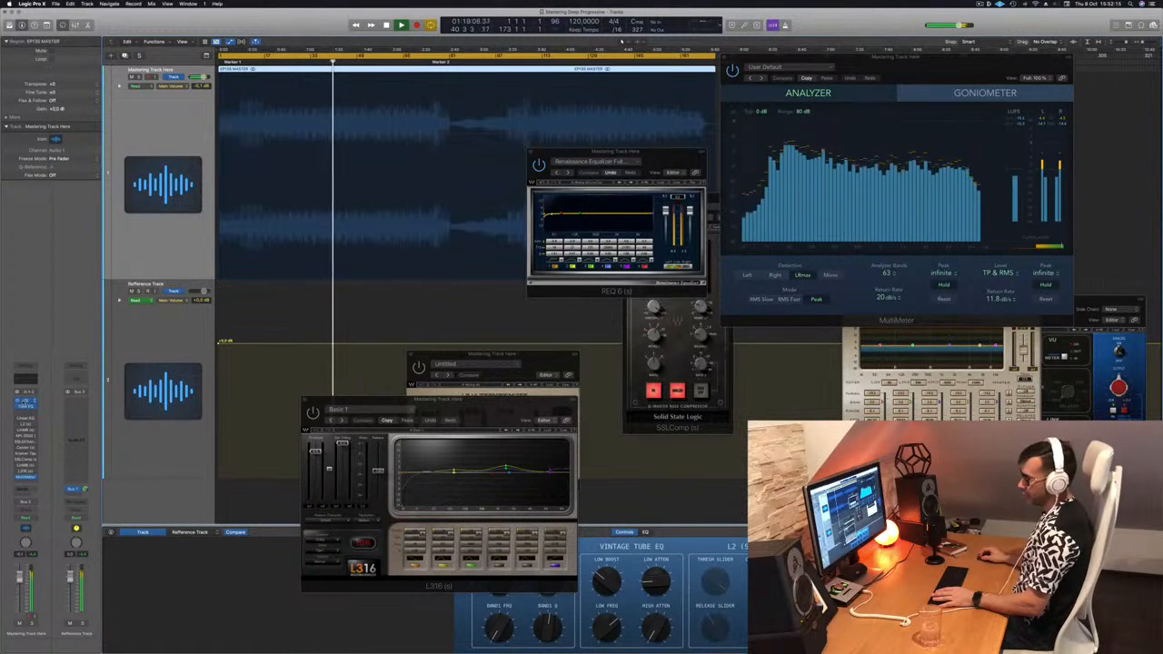
click(25, 402)
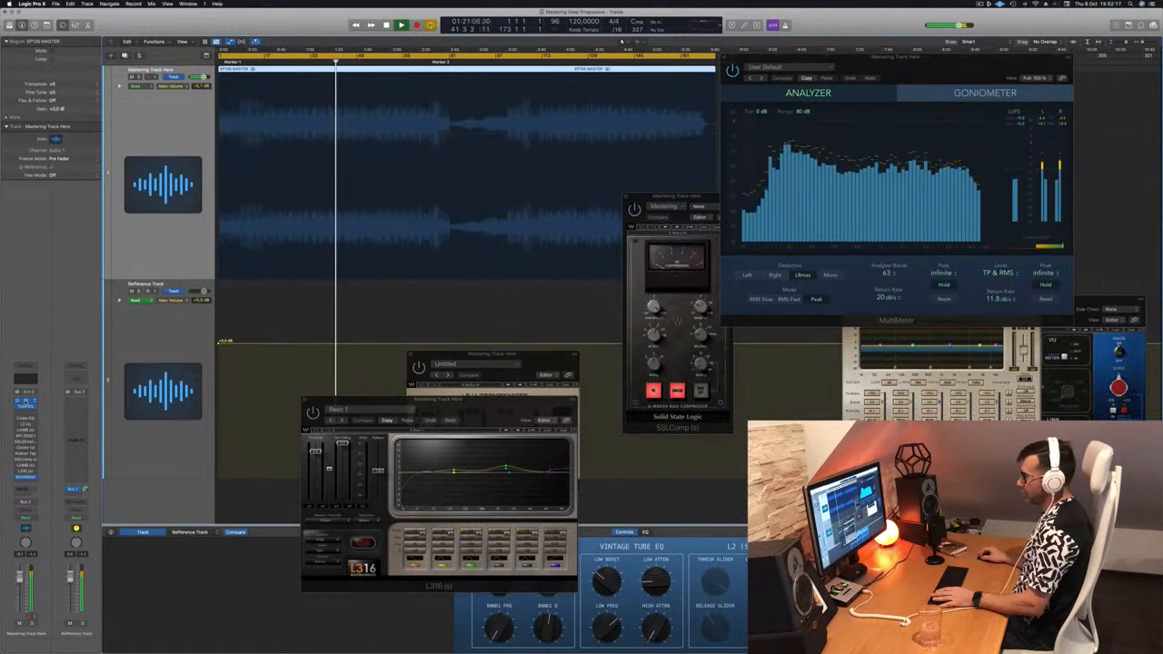
click(25, 401)
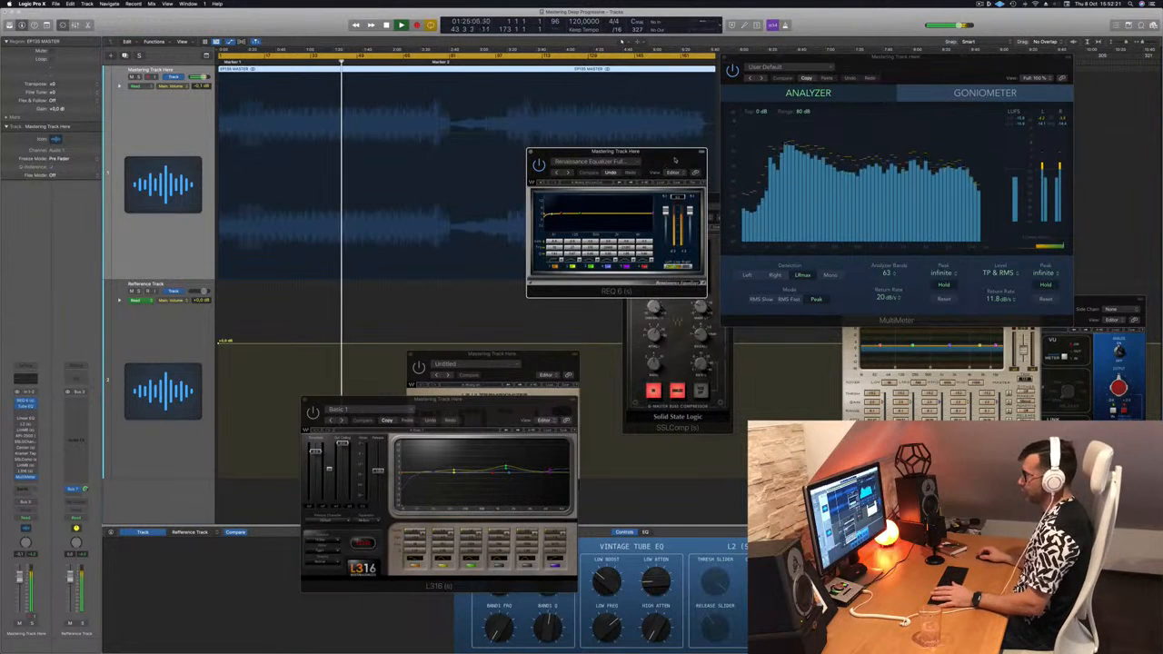
click(531, 151)
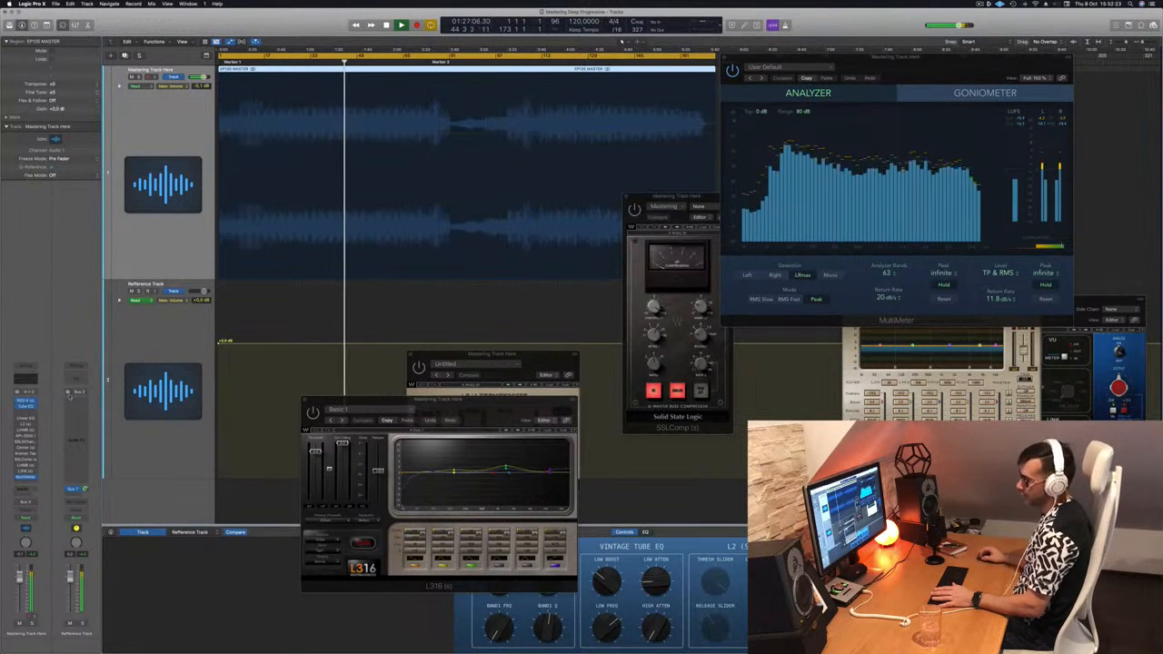
- Enable the L2 Ultramaximizer on the mastering track and check its limiting at several points in the song
click(26, 424)
click(25, 424)
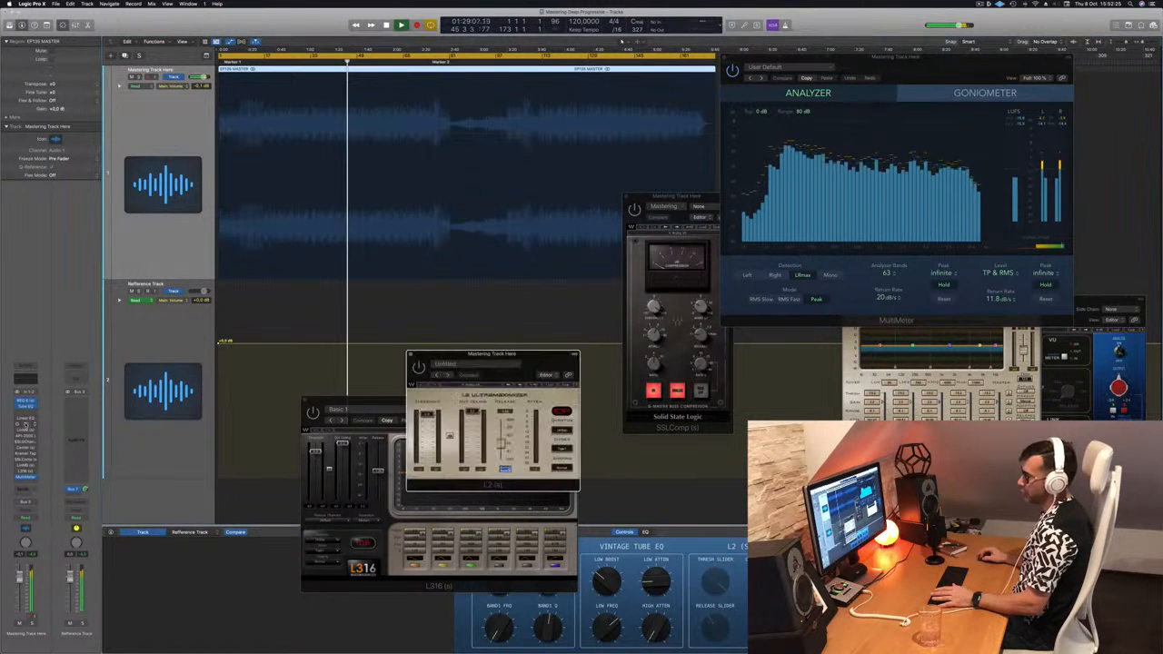
drag(438, 356, 570, 211)
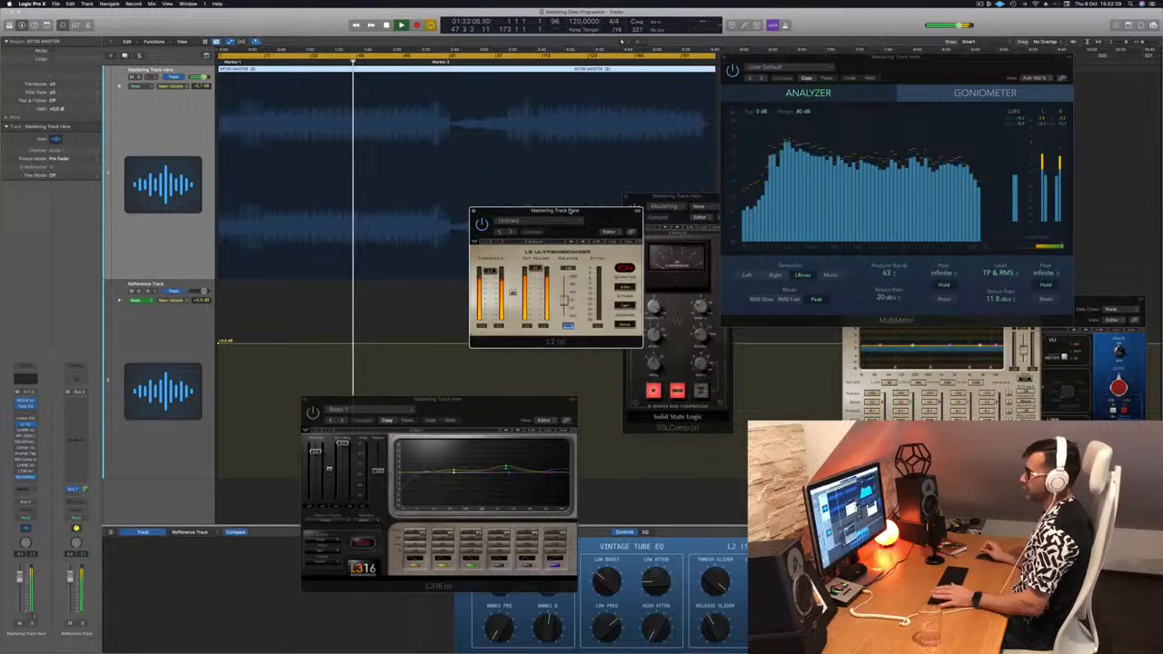
click(429, 61)
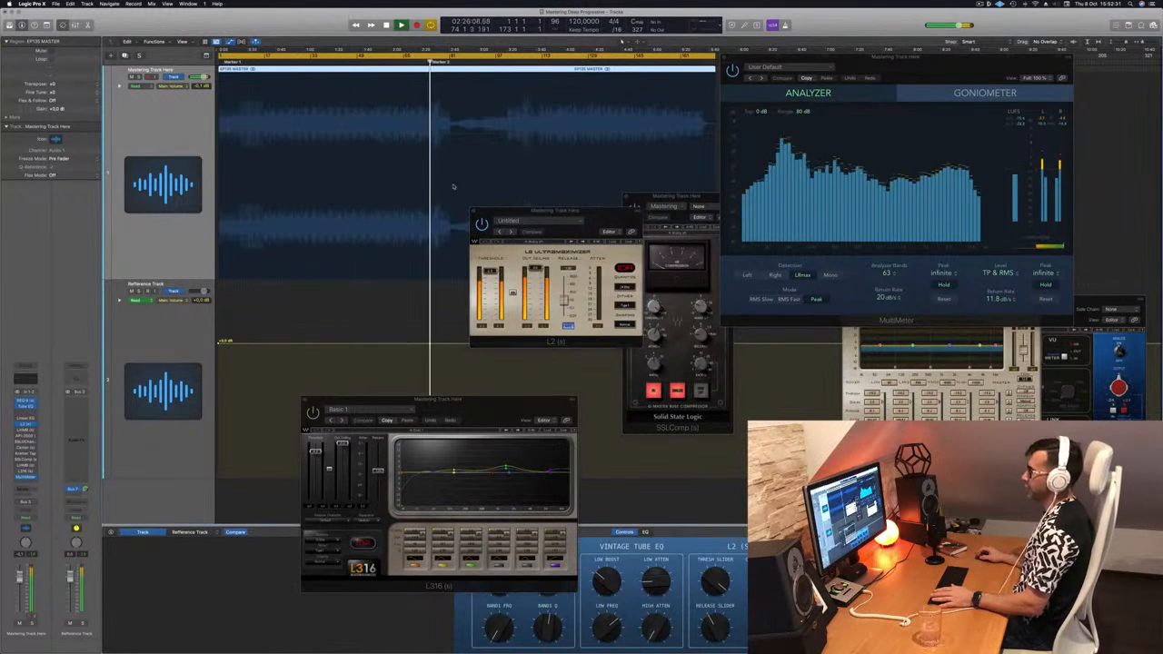
drag(584, 212, 568, 208)
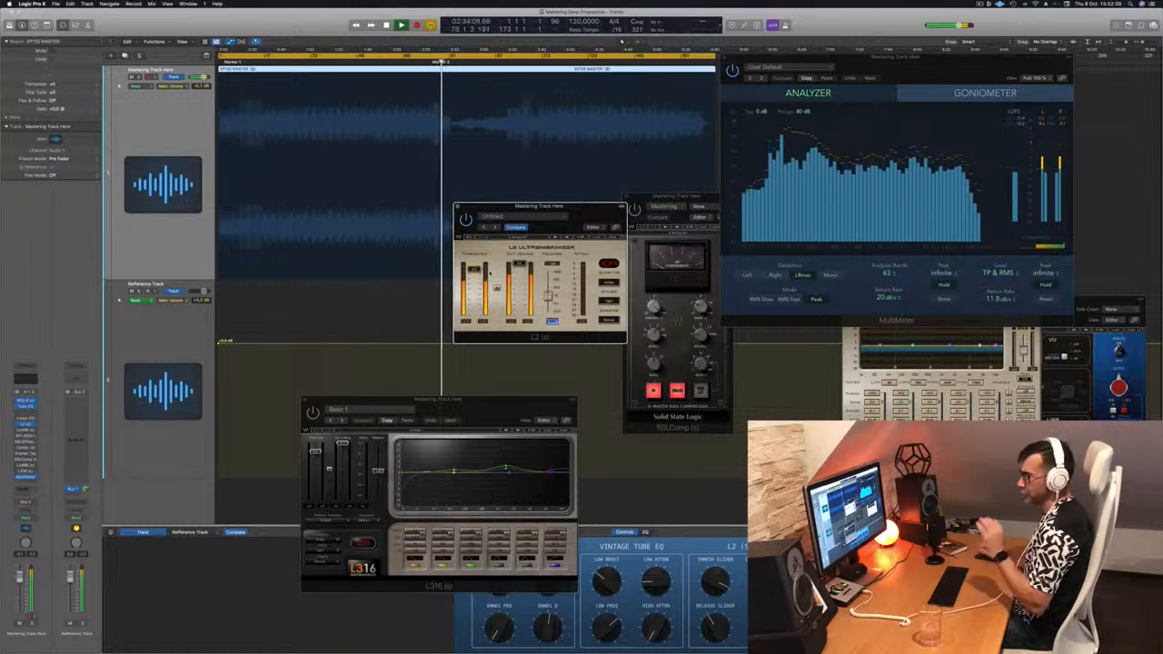
click(527, 63)
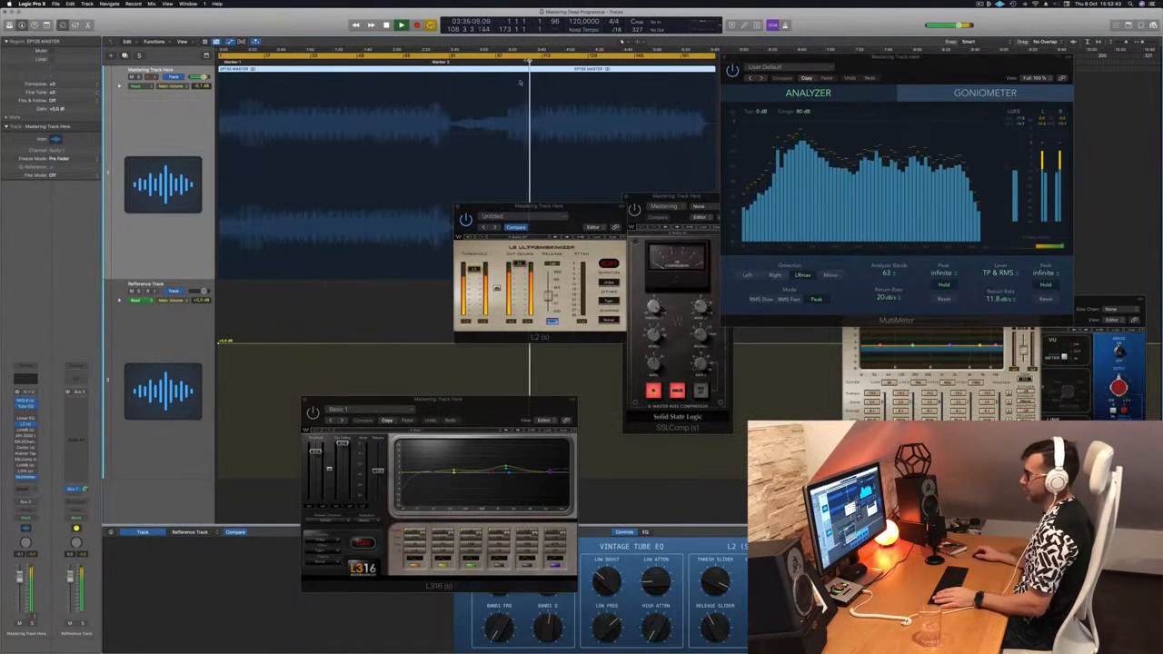
- Move the SSLComp window below the MultiMeter, bring the analyzer to the front and close the L2 Ultramaximizer window
drag(544, 210, 568, 223)
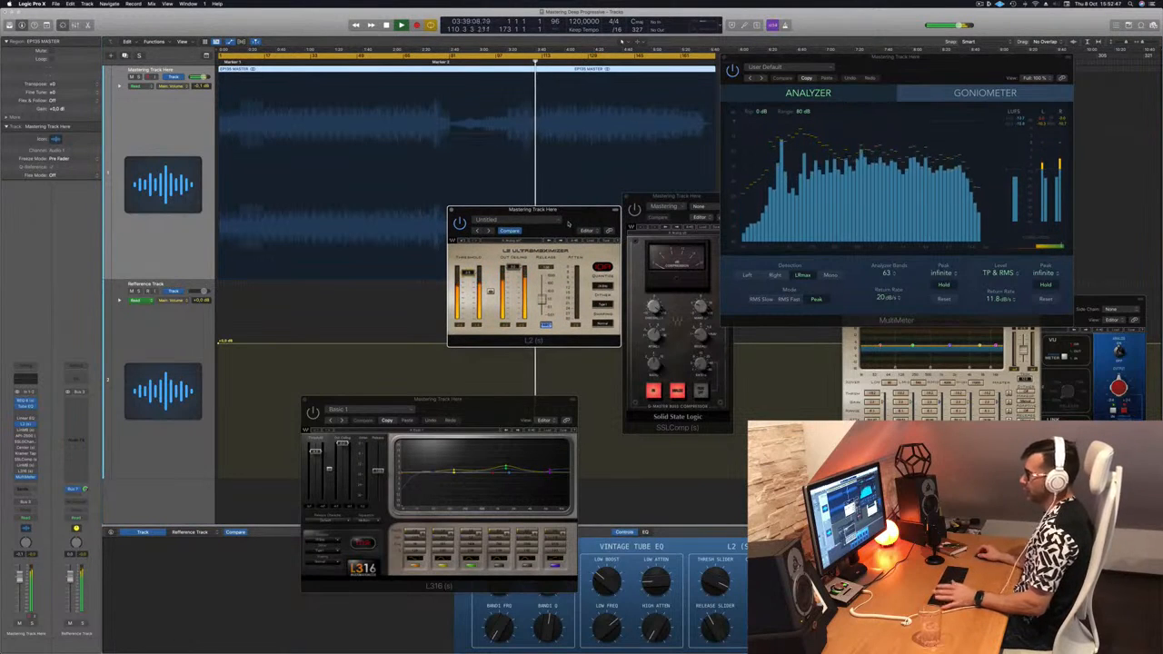
drag(676, 195, 879, 291)
click(923, 66)
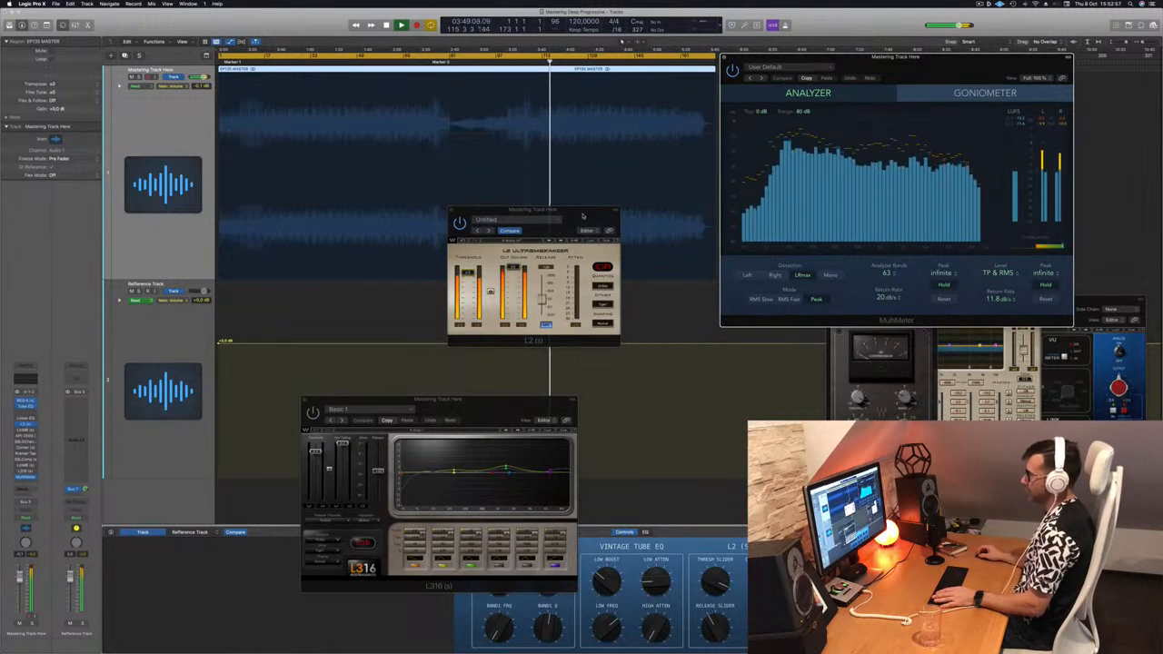
drag(583, 216, 633, 220)
click(501, 216)
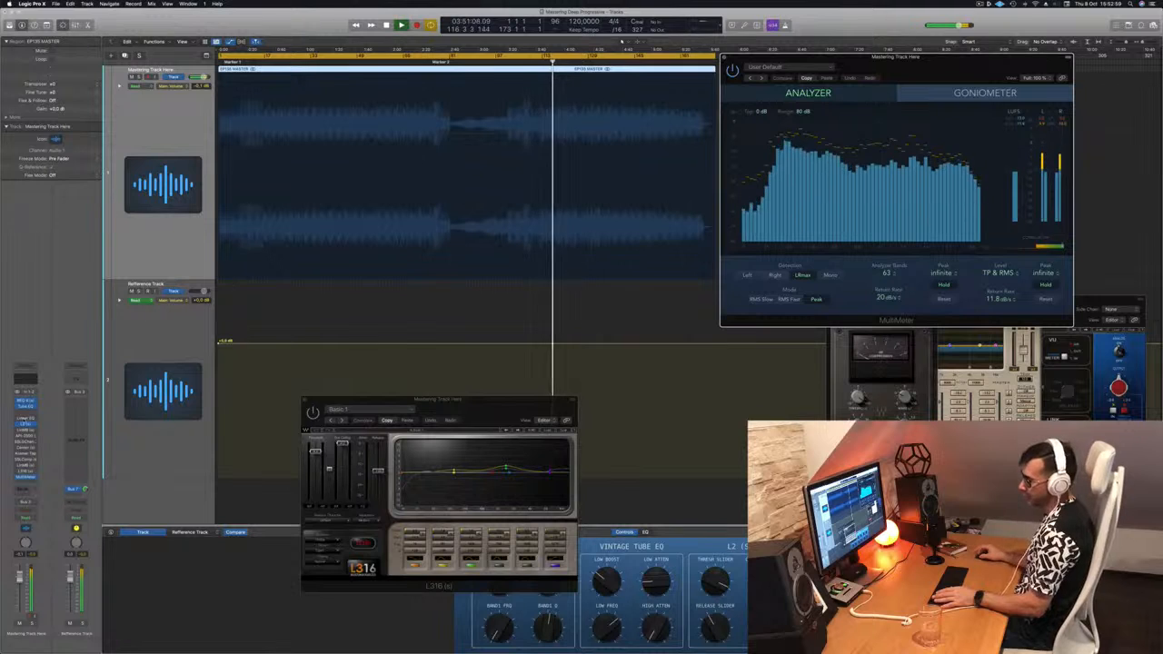
- Open and enable the Linear Phase Multiband on the mastering track, and play the song from about 2:16
click(26, 431)
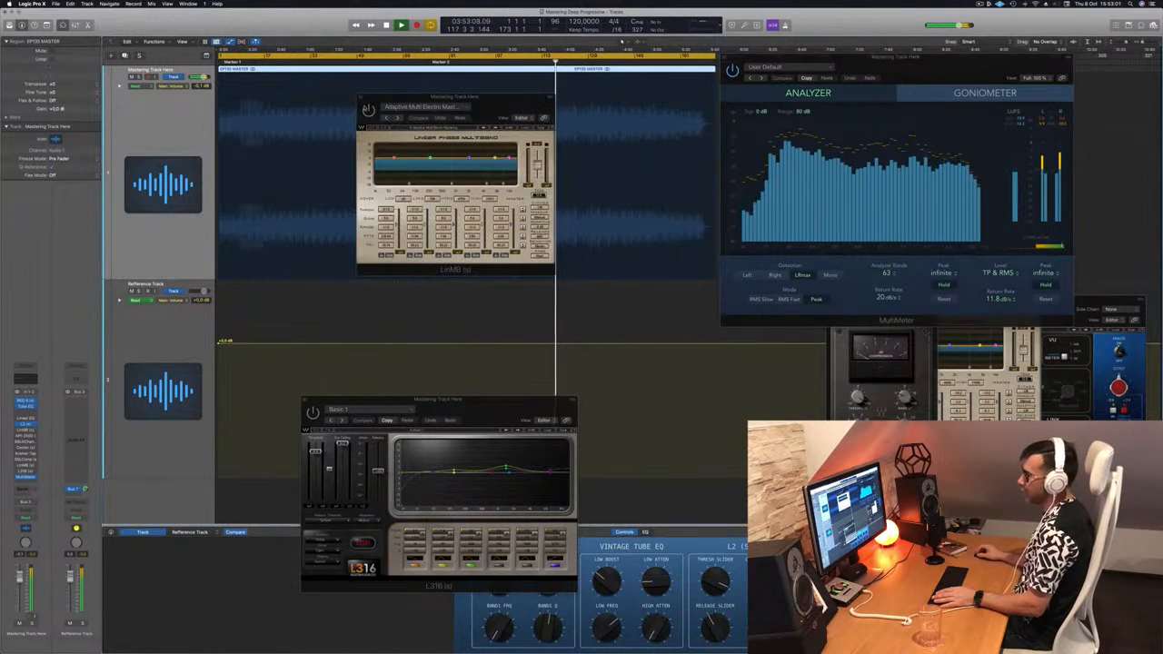
drag(483, 103, 549, 143)
click(405, 159)
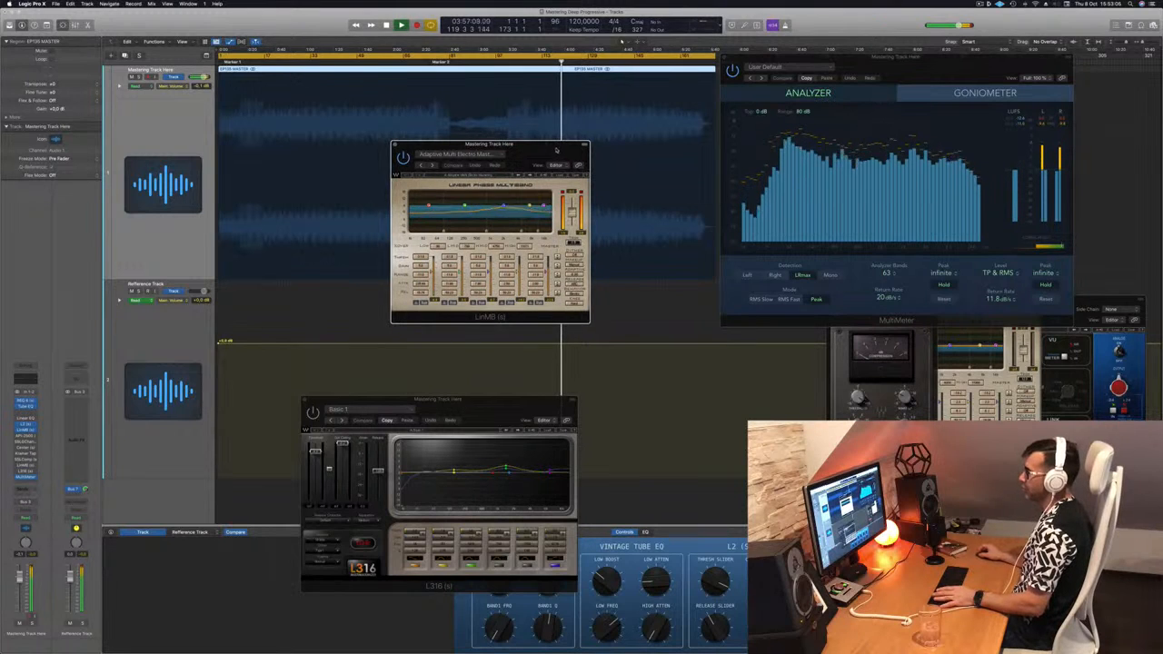
key(space)
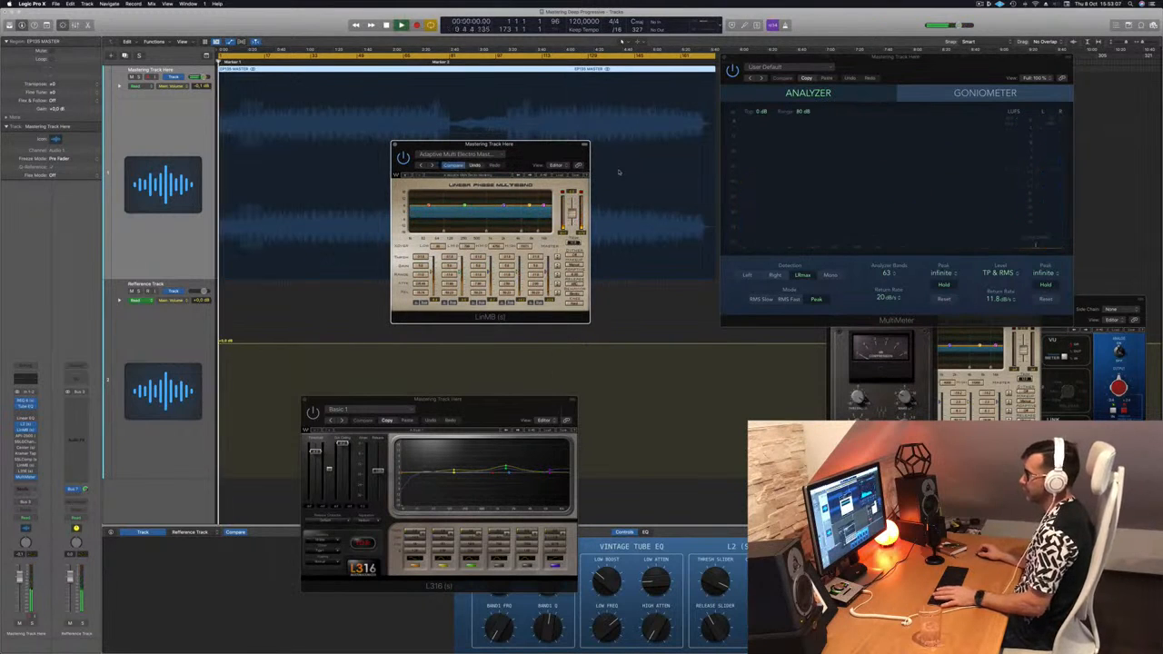
drag(490, 143, 537, 145)
click(415, 64)
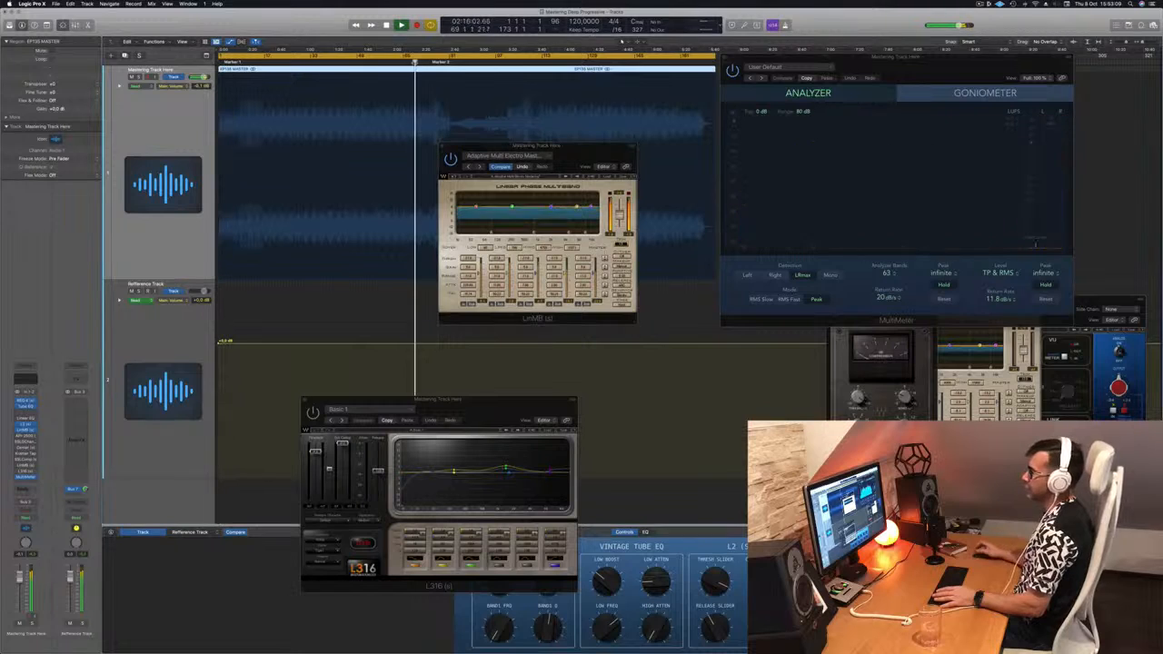
- Set the start of the cycle range to bar 65 and restart playback from there
key(space)
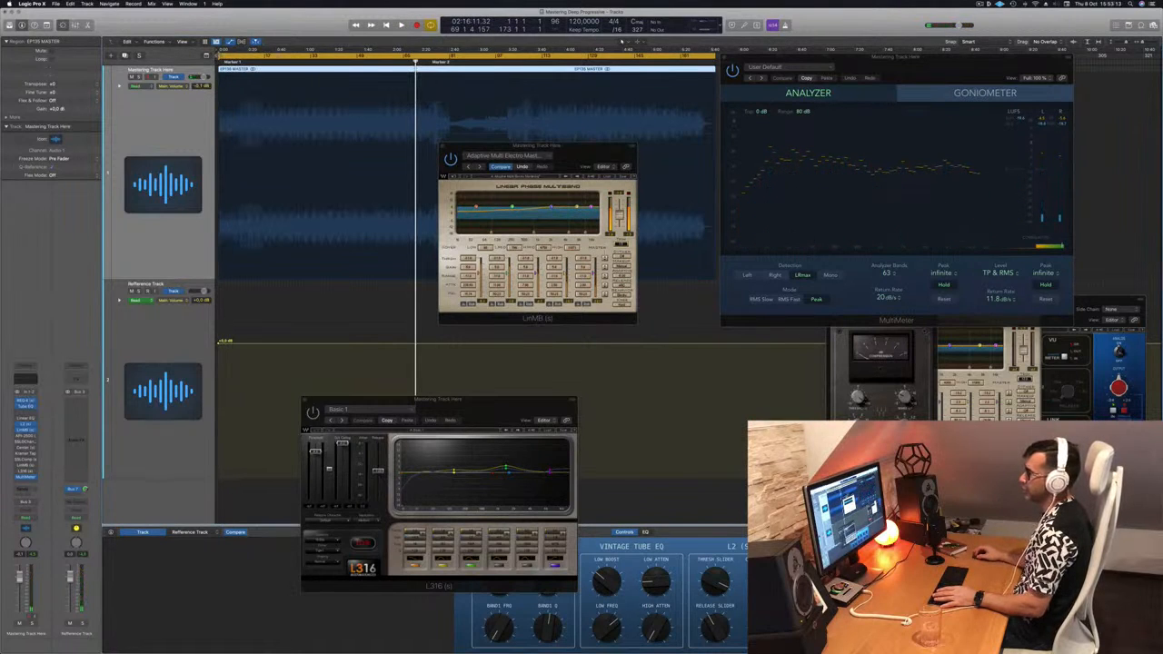
drag(220, 56, 405, 57)
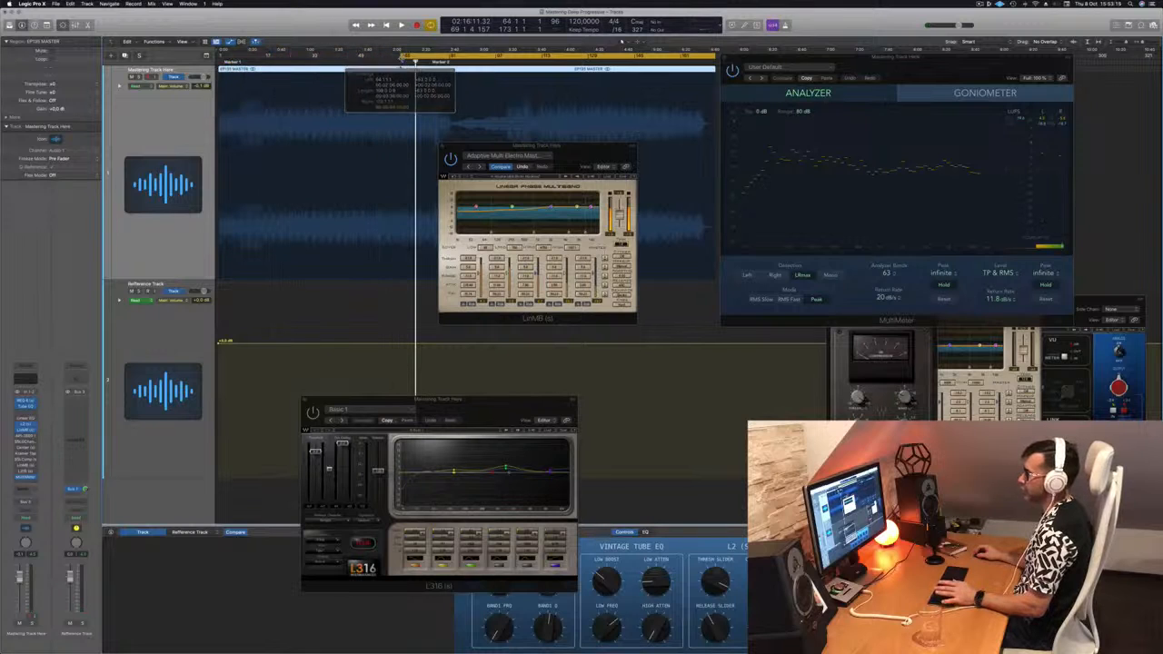
key(space)
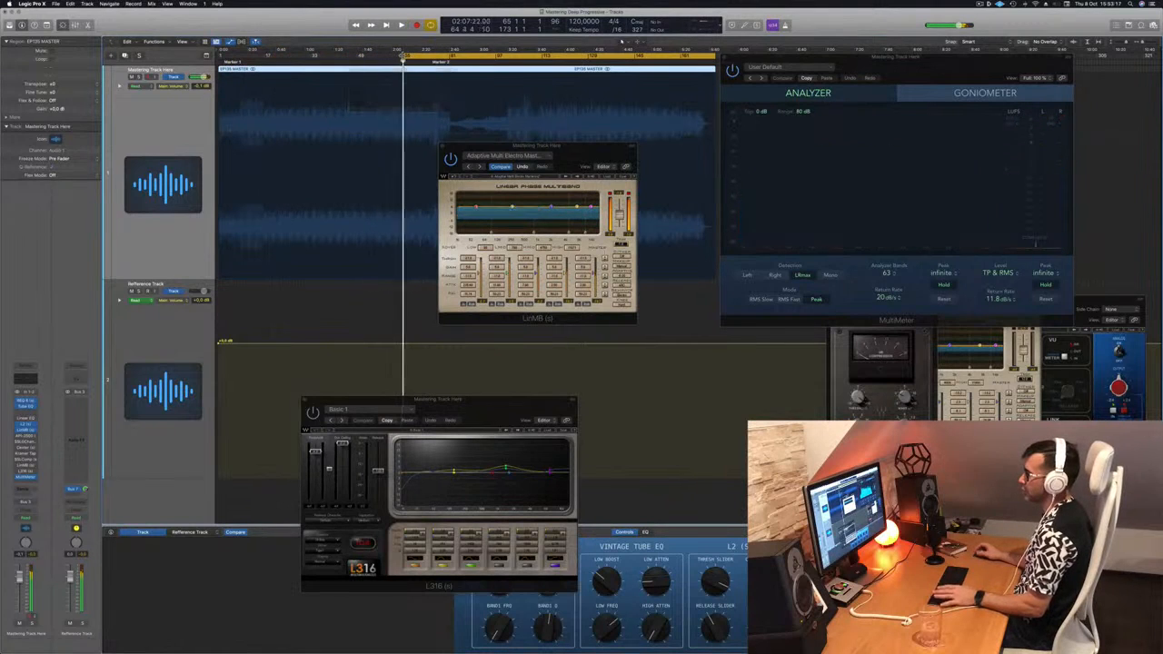
- Audition the Linear Phase Multiband from the cycle start and from about 3:44, watching its bands against the analyzer
drag(570, 155, 568, 153)
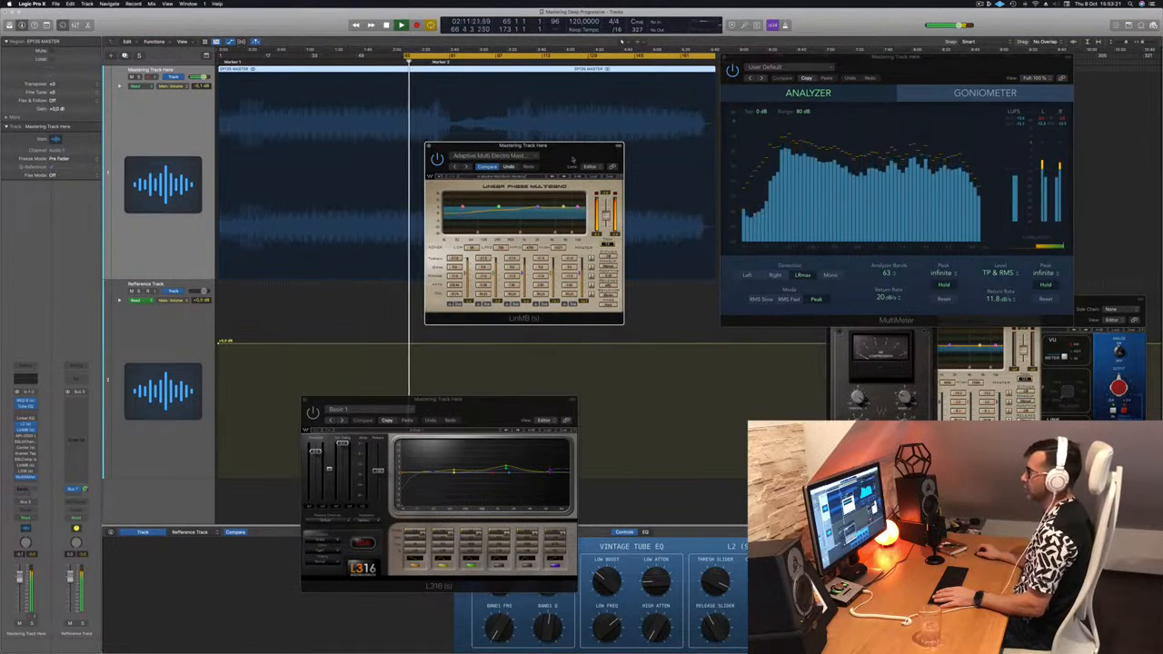
drag(561, 165, 577, 166)
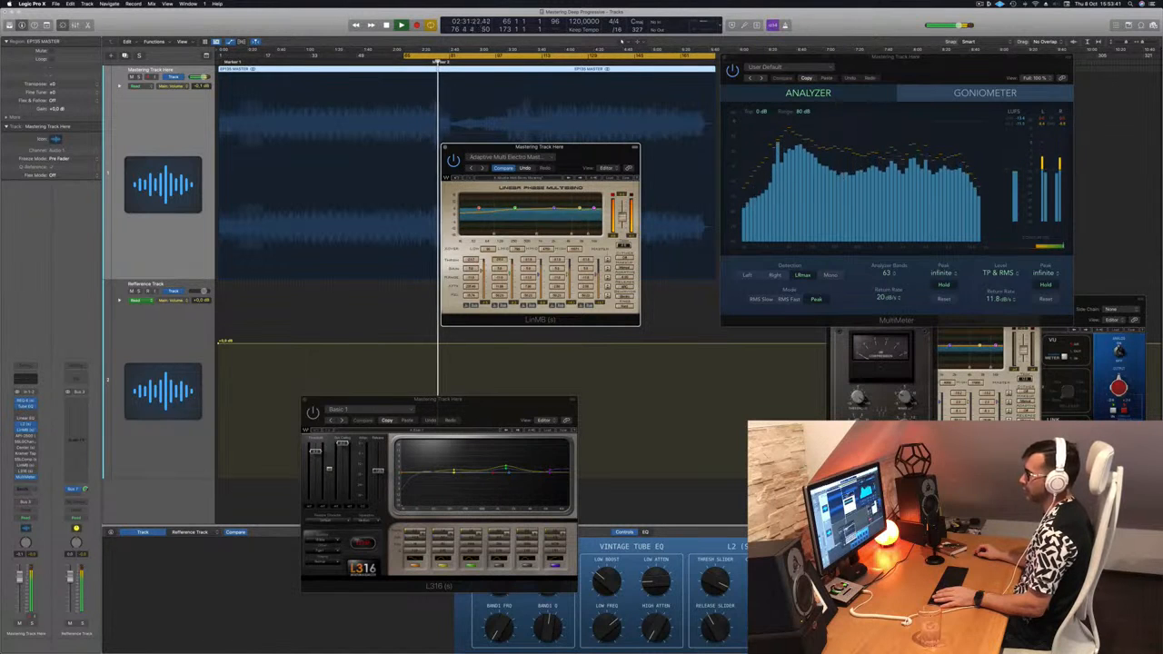
key(space)
key(space)
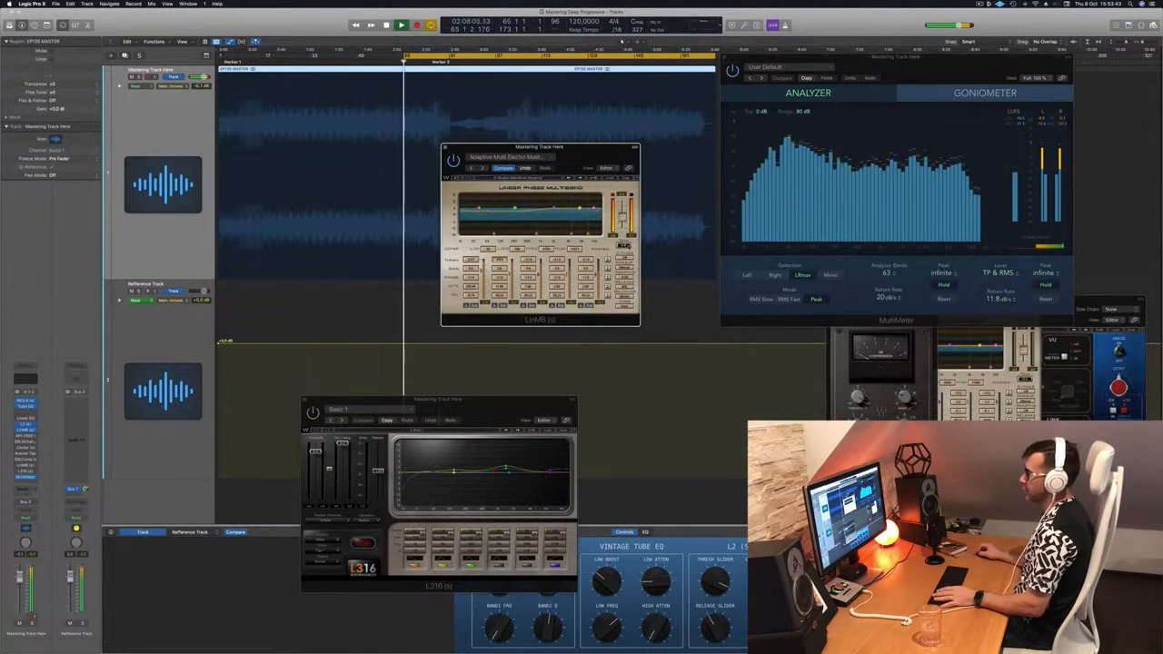
drag(587, 152, 645, 176)
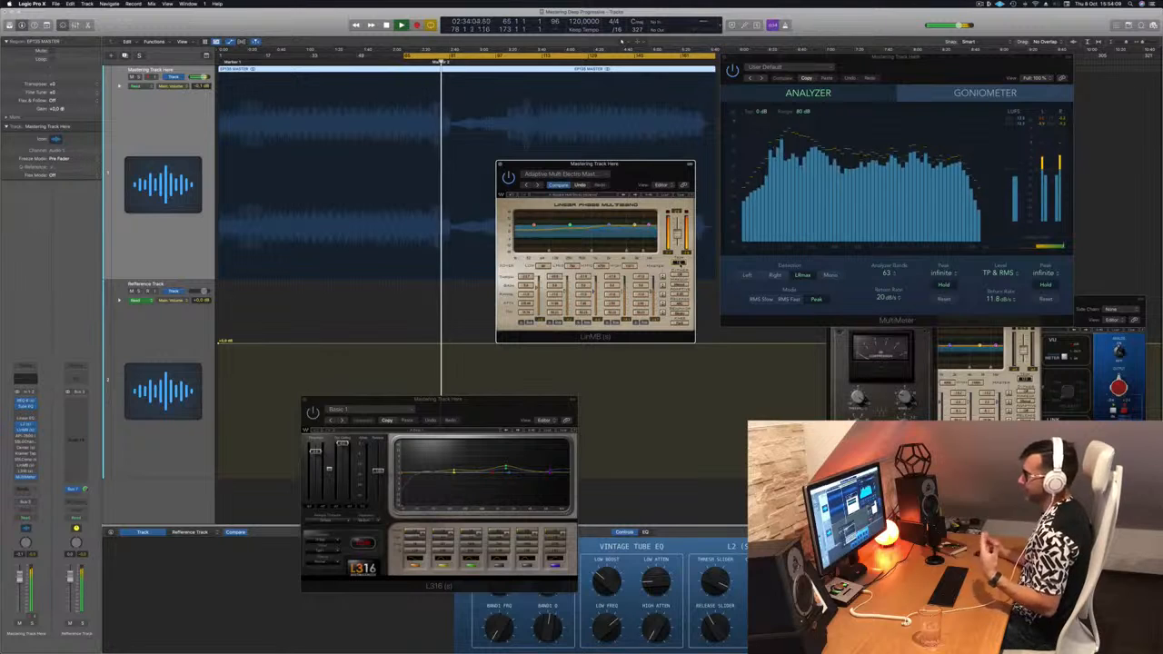
click(542, 61)
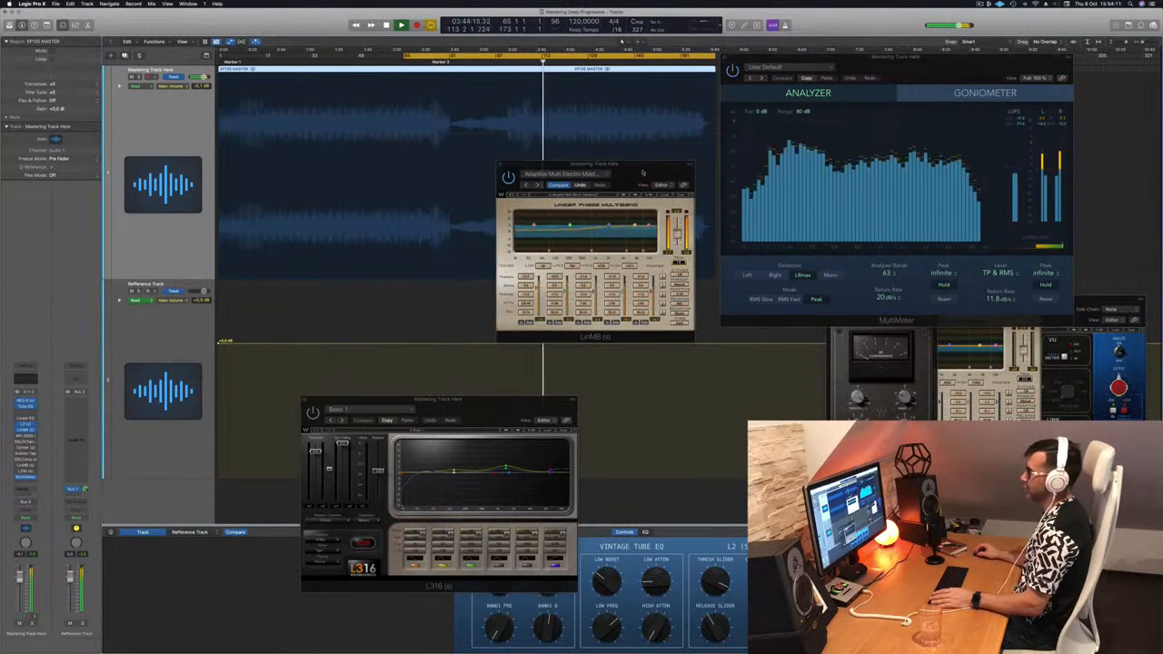
drag(642, 172, 649, 178)
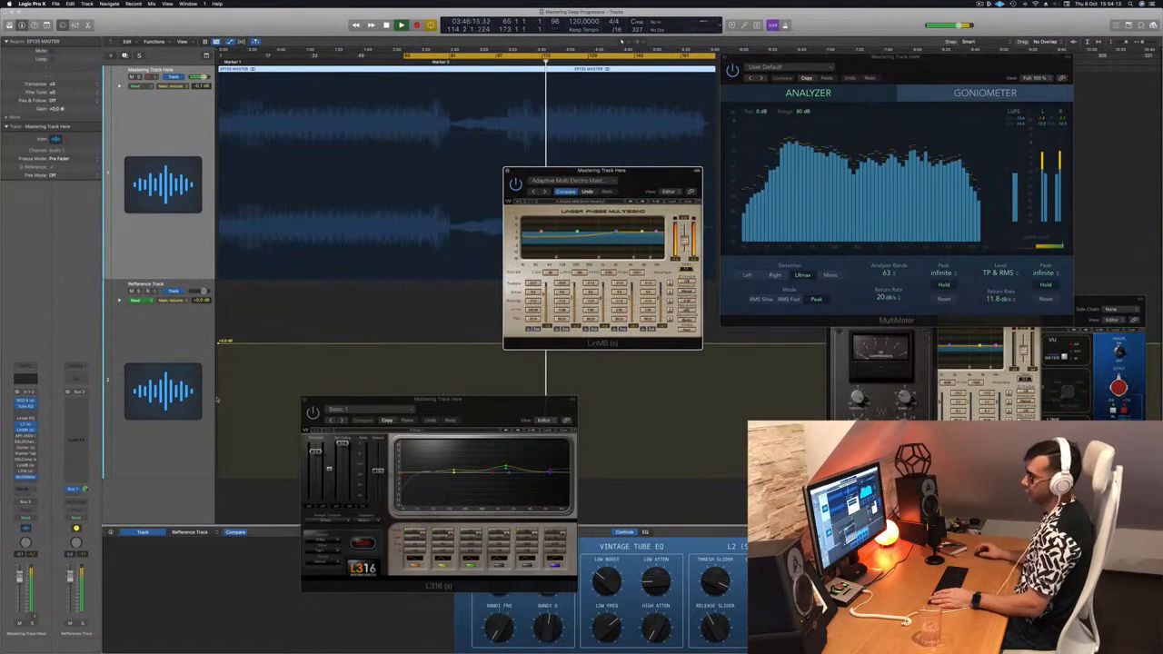
- Enable the API-2500 compressor on the mastering track, bring its window into view and move the multiband window over the analyzer
click(26, 438)
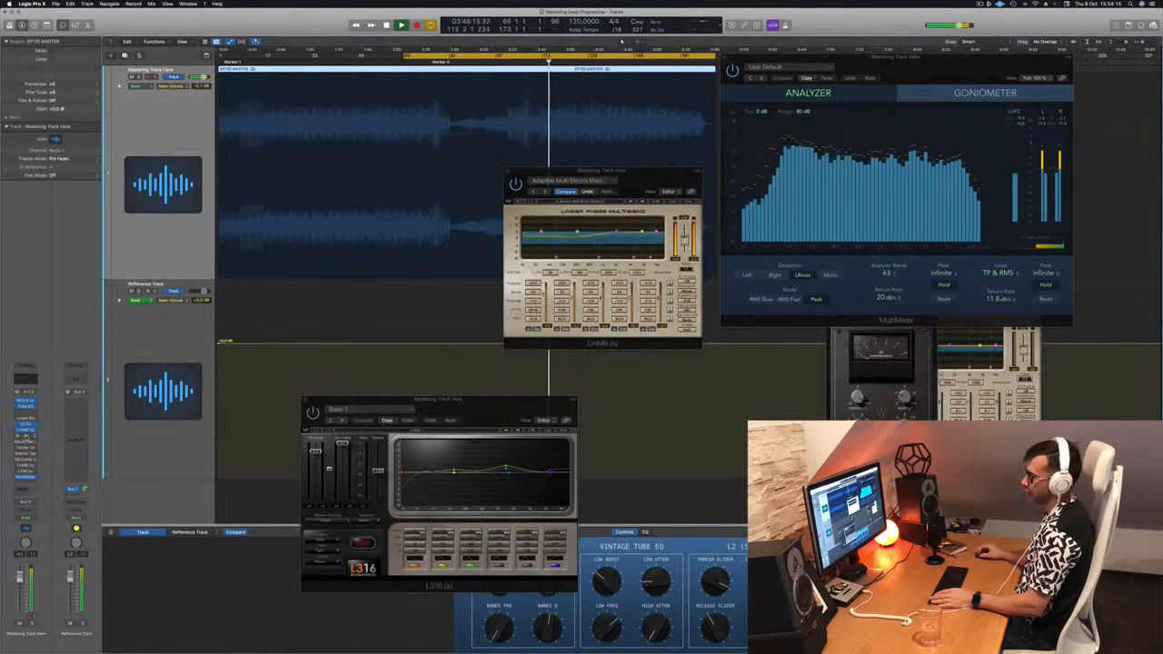
click(26, 438)
drag(1062, 306, 660, 272)
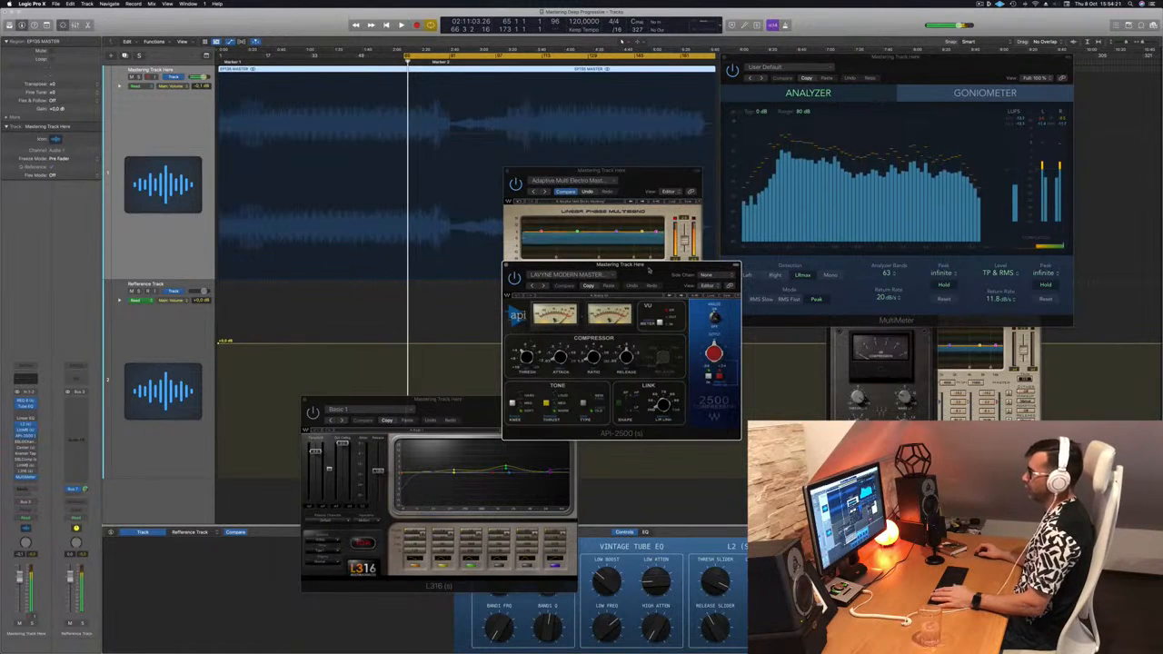
drag(649, 270, 668, 264)
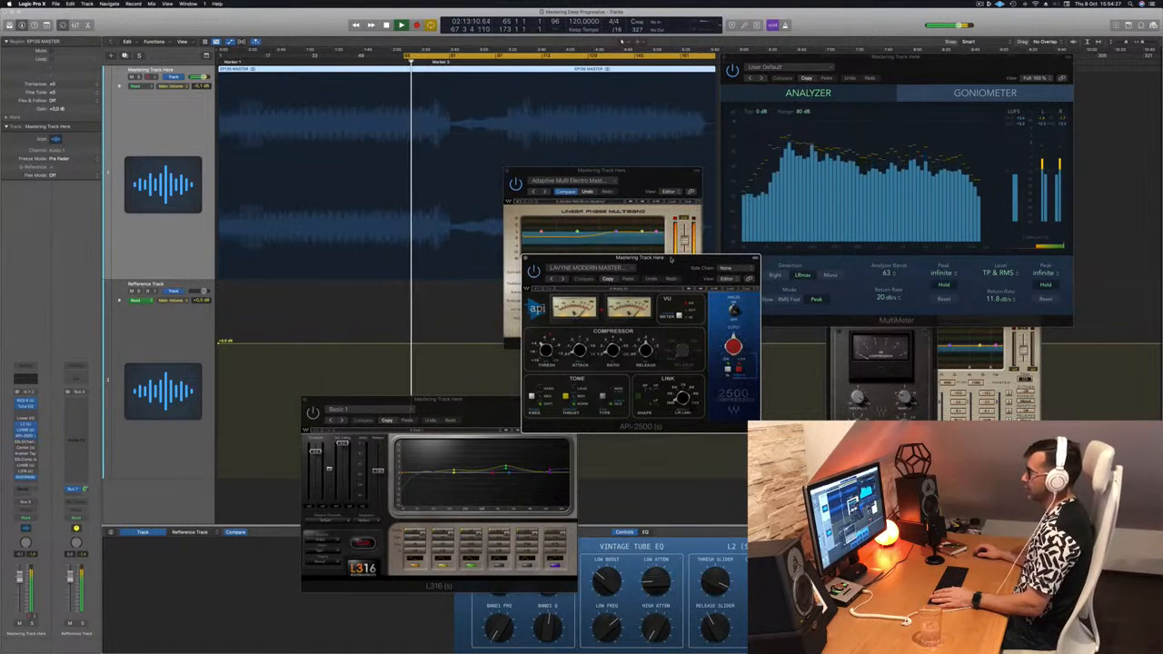
drag(672, 258, 673, 257)
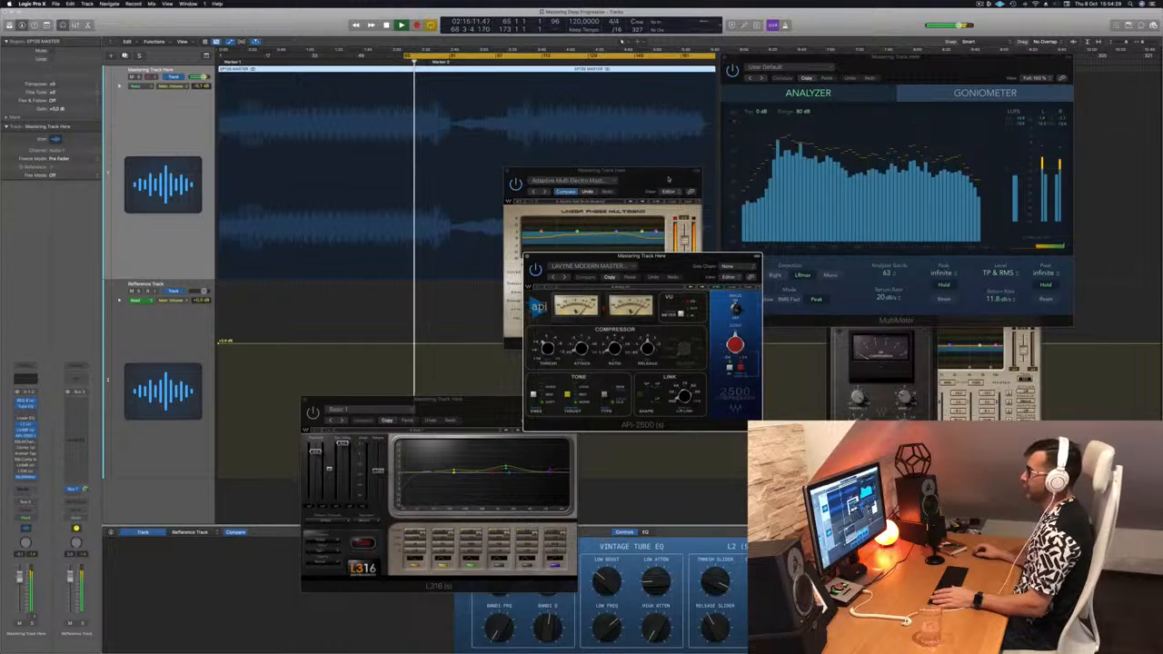
drag(668, 179, 942, 113)
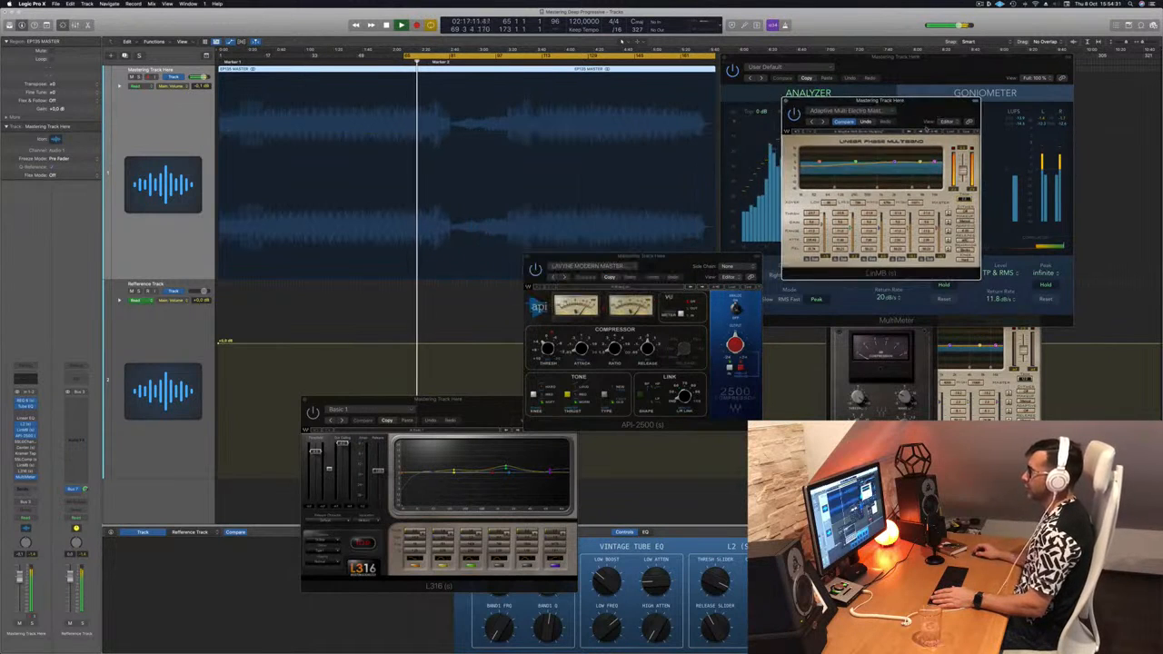
- Audition the API-2500 compression by replaying the section from the cycle start, moving its window up beside the multiband's
click(535, 331)
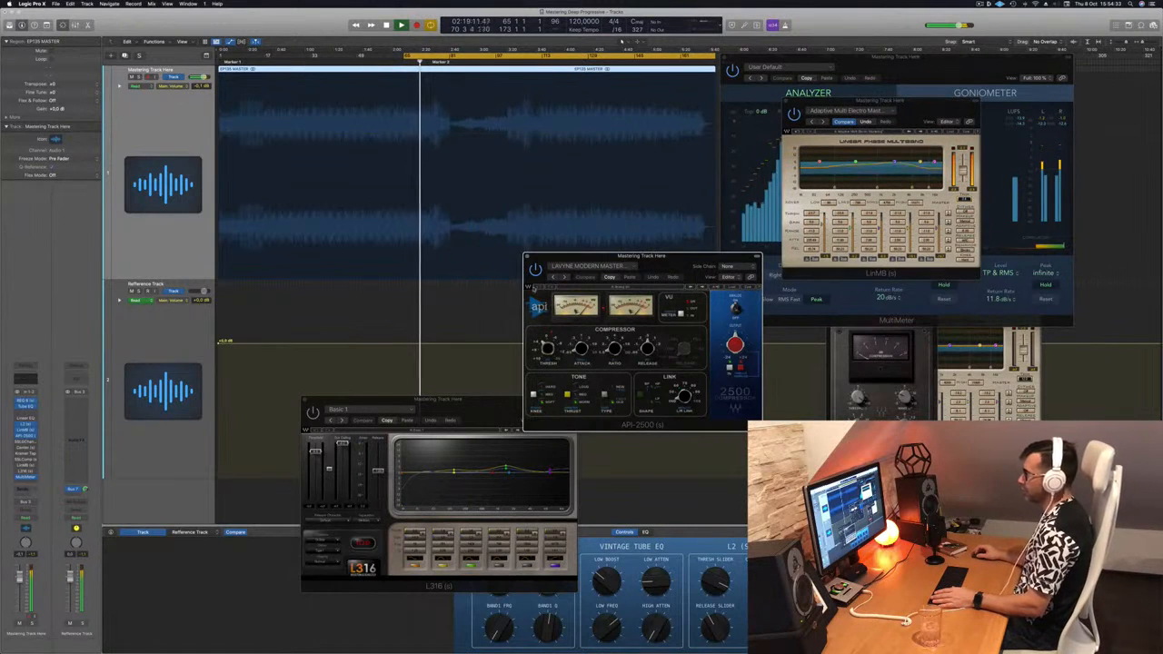
click(536, 272)
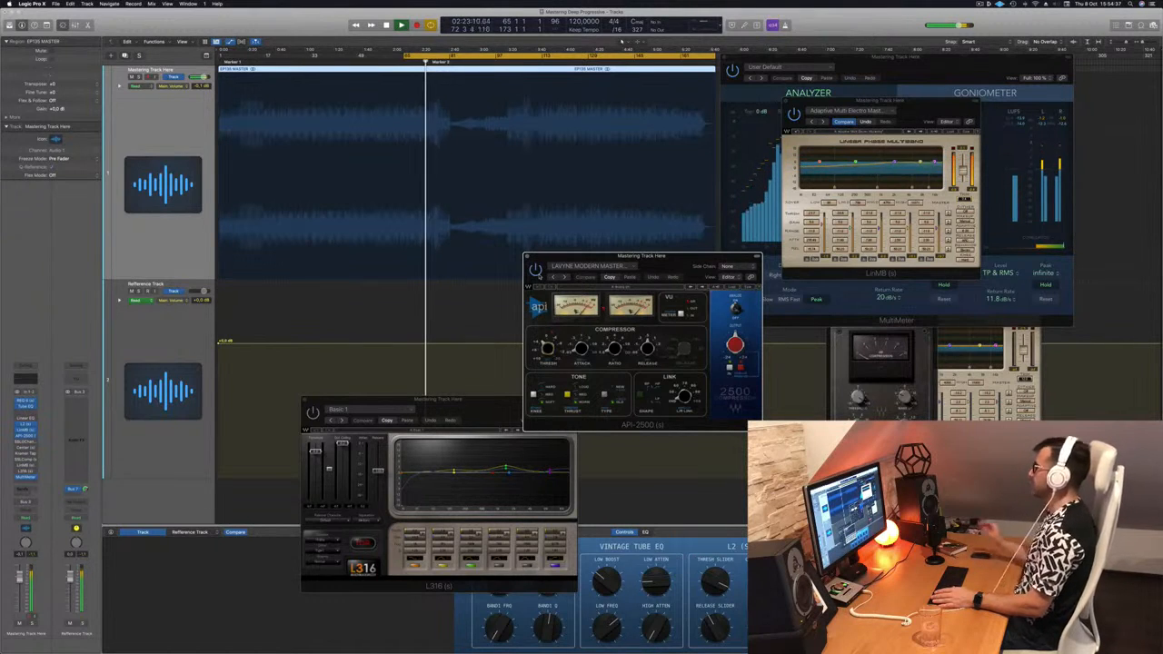
key(space)
key(space)
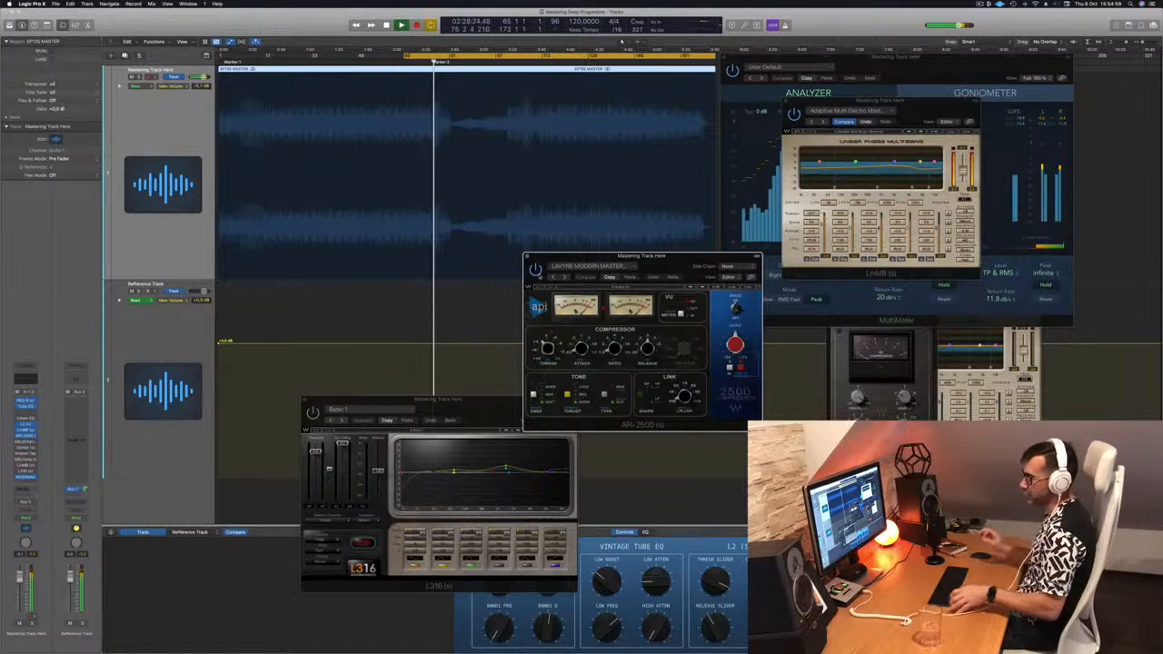
drag(671, 256, 673, 110)
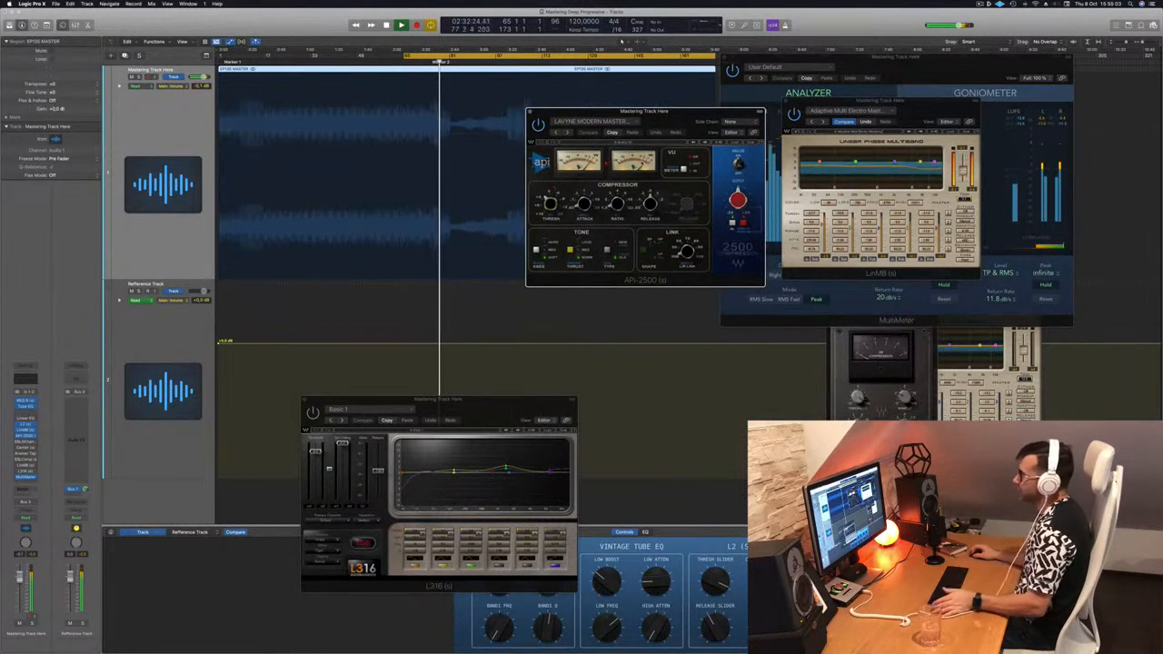
drag(665, 113, 674, 117)
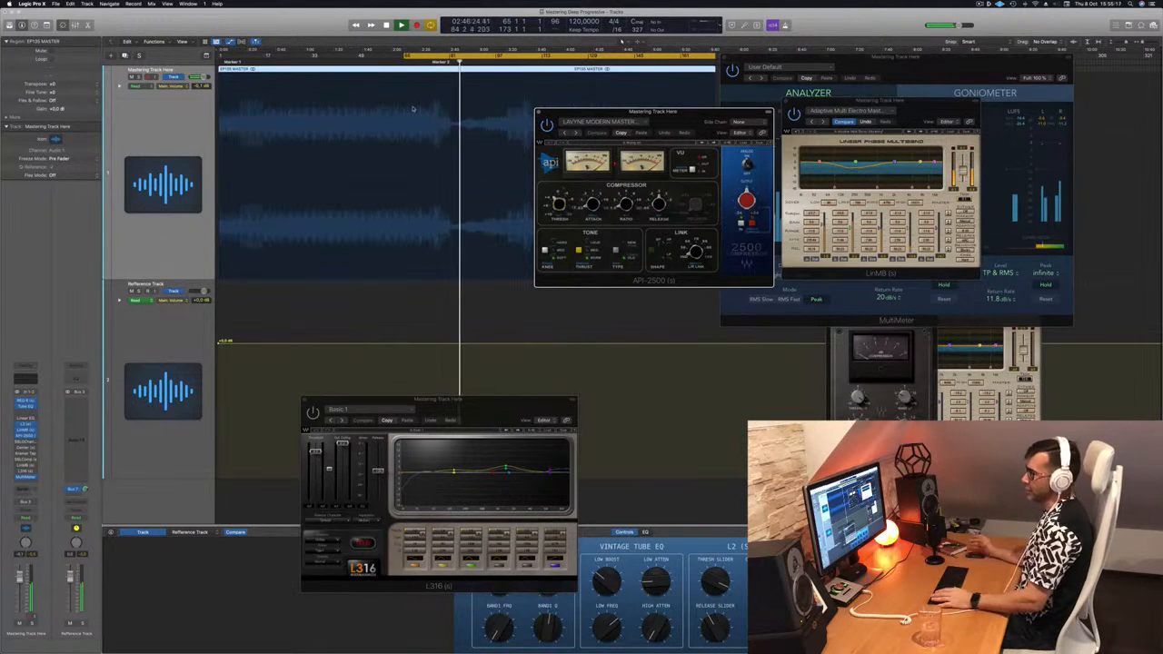
key(space)
key(space)
key(space)
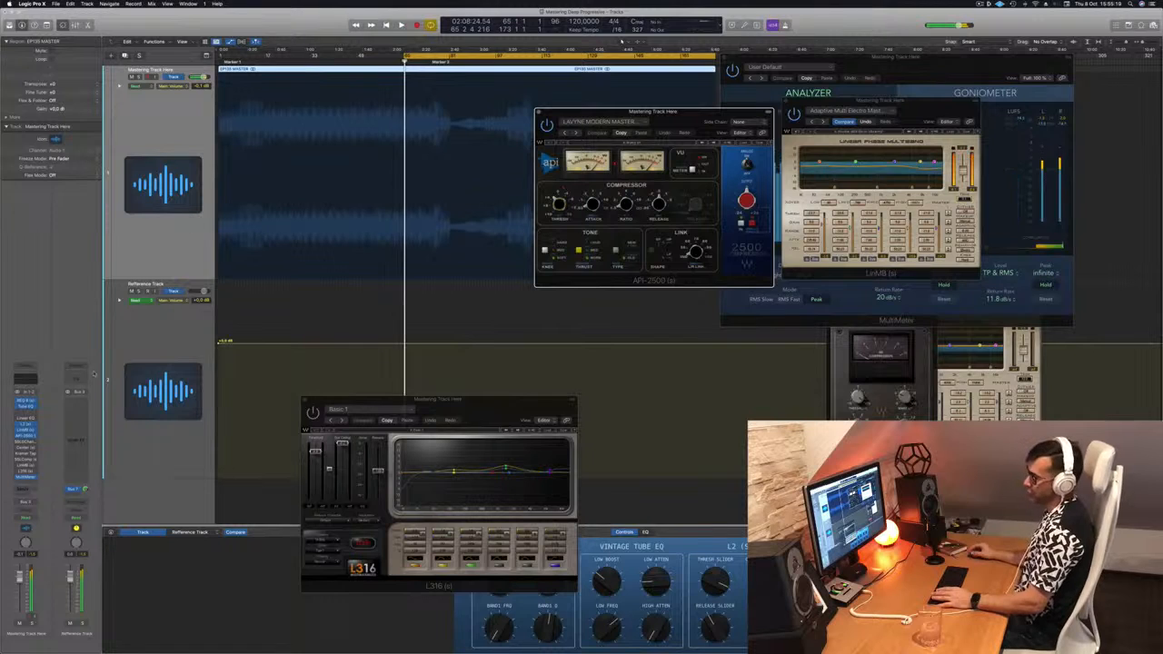
- Try the SSLGChannel on the mastering track, listening from about 2:08, and close its window
key(space)
click(25, 442)
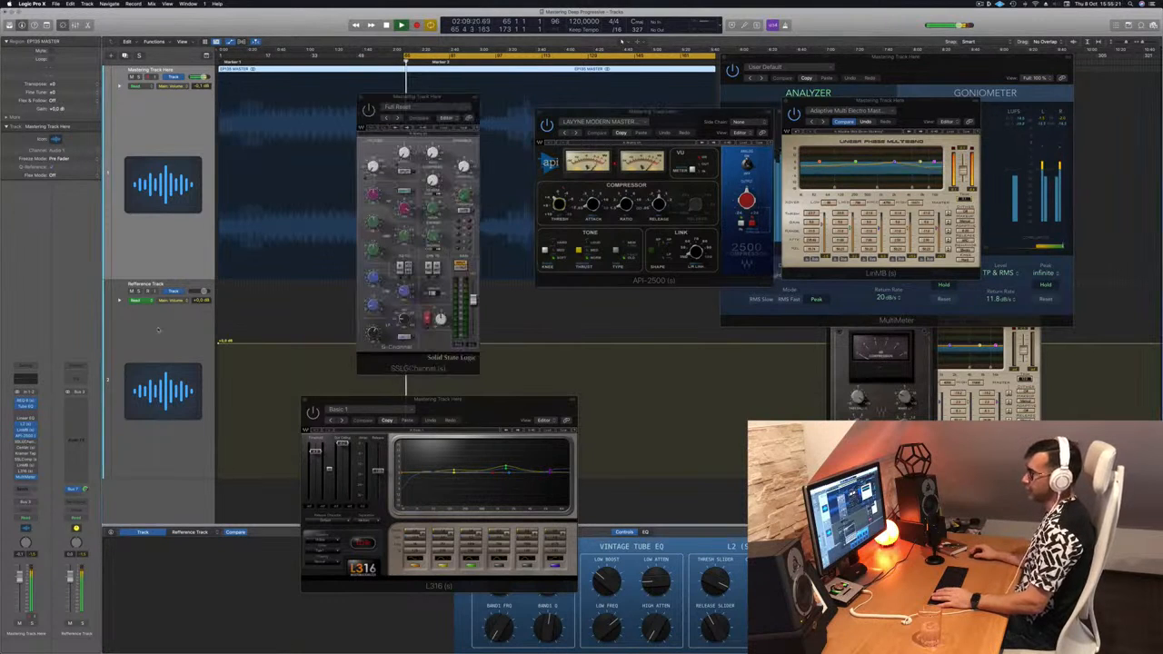
drag(431, 101, 490, 119)
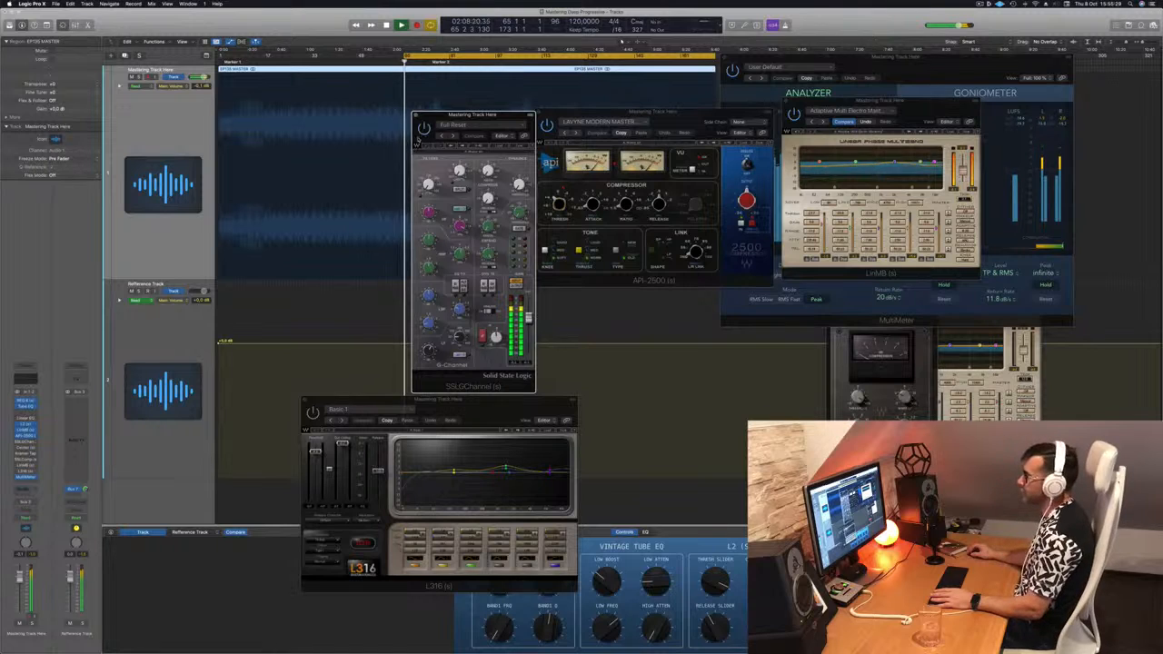
drag(418, 140, 439, 141)
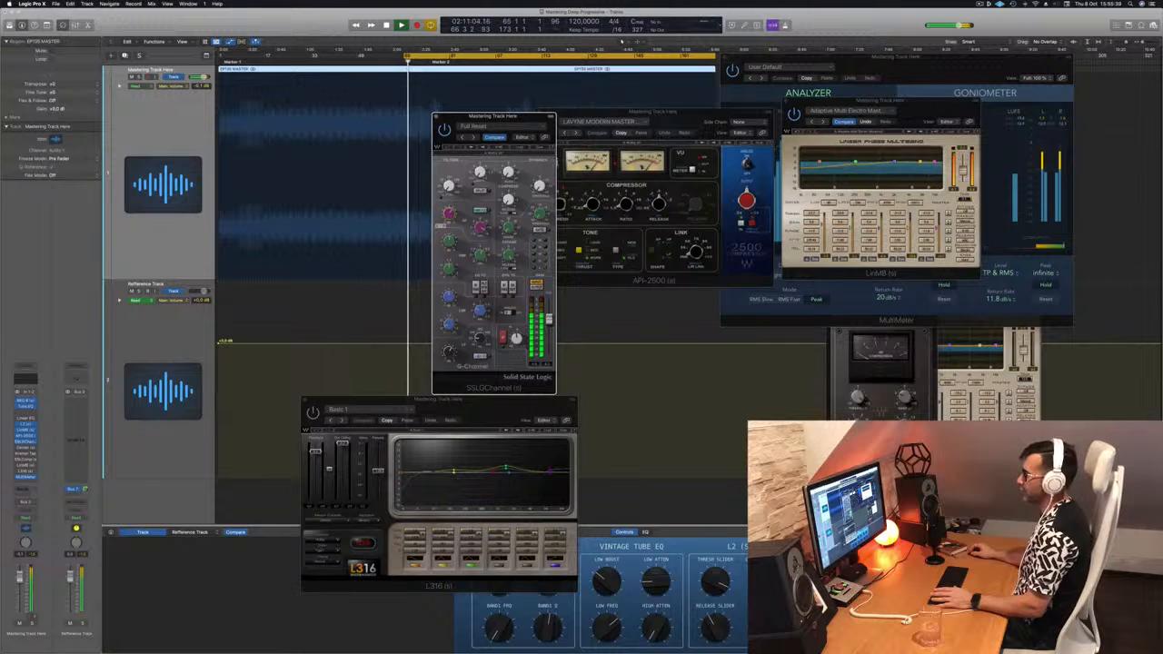
click(436, 117)
- Stop playback, replace the SSLGChannel insert with the Vintage Console EQ and place its window over the arrangement
key(space)
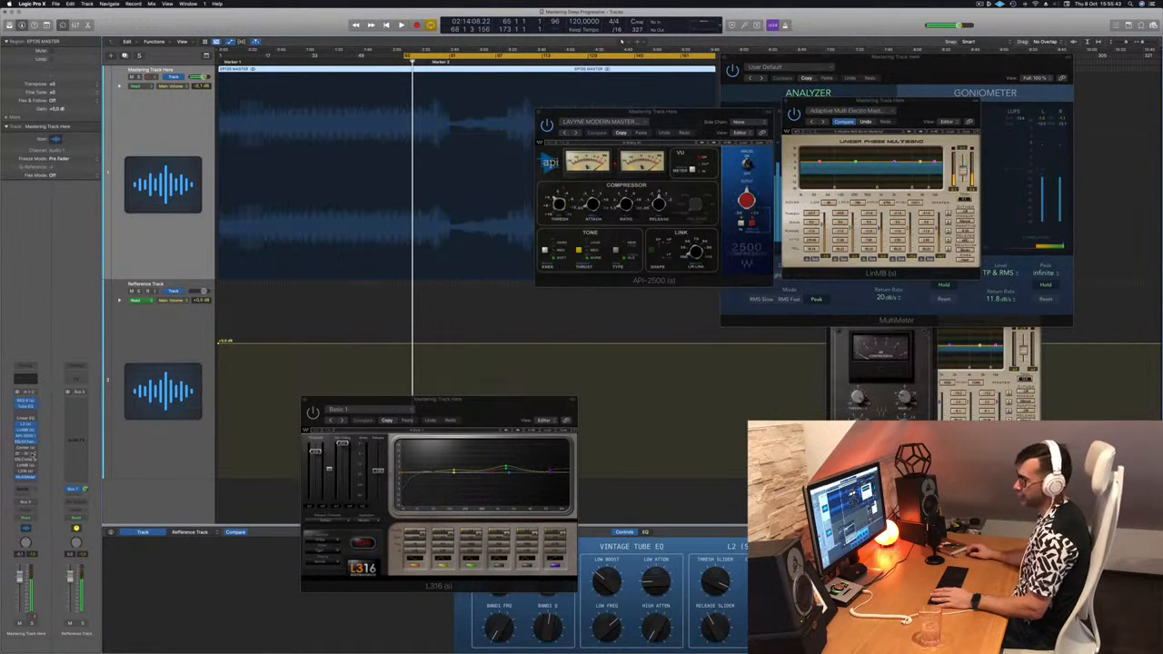
click(35, 442)
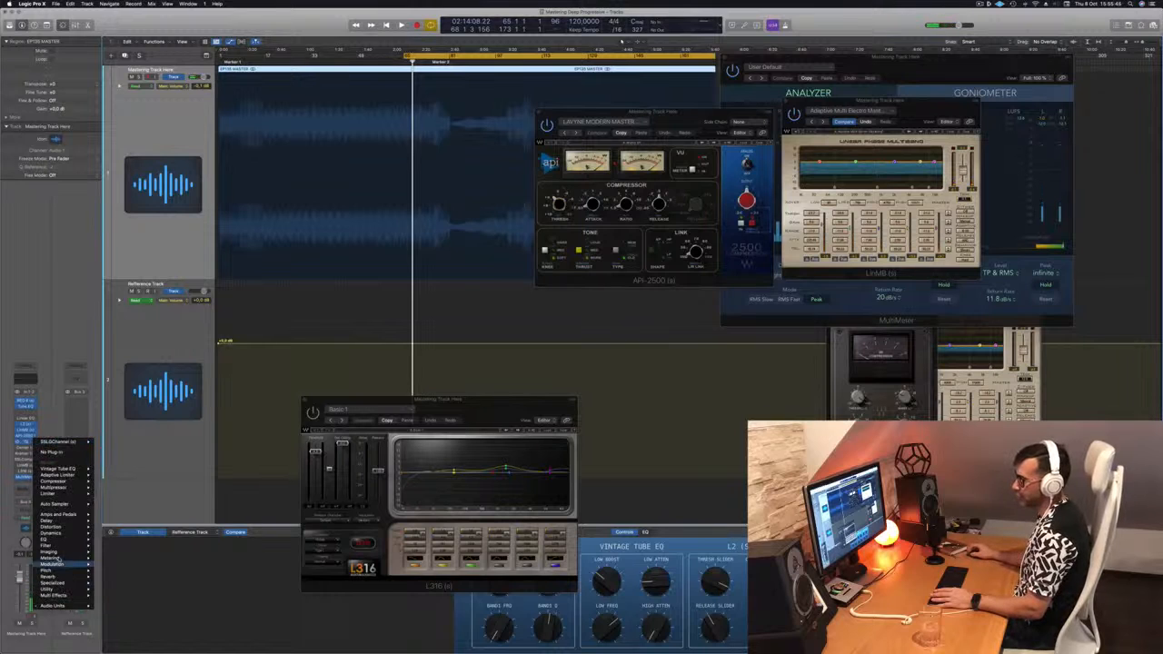
mouse_move(44, 539)
mouse_move(127, 565)
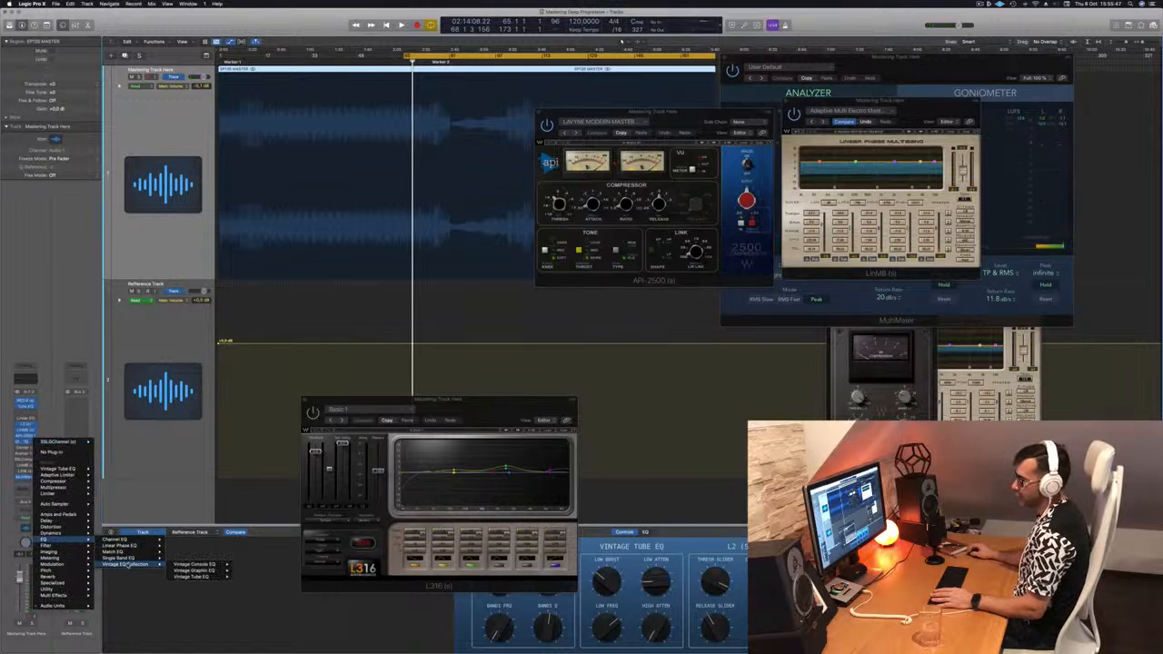
mouse_move(196, 564)
click(247, 565)
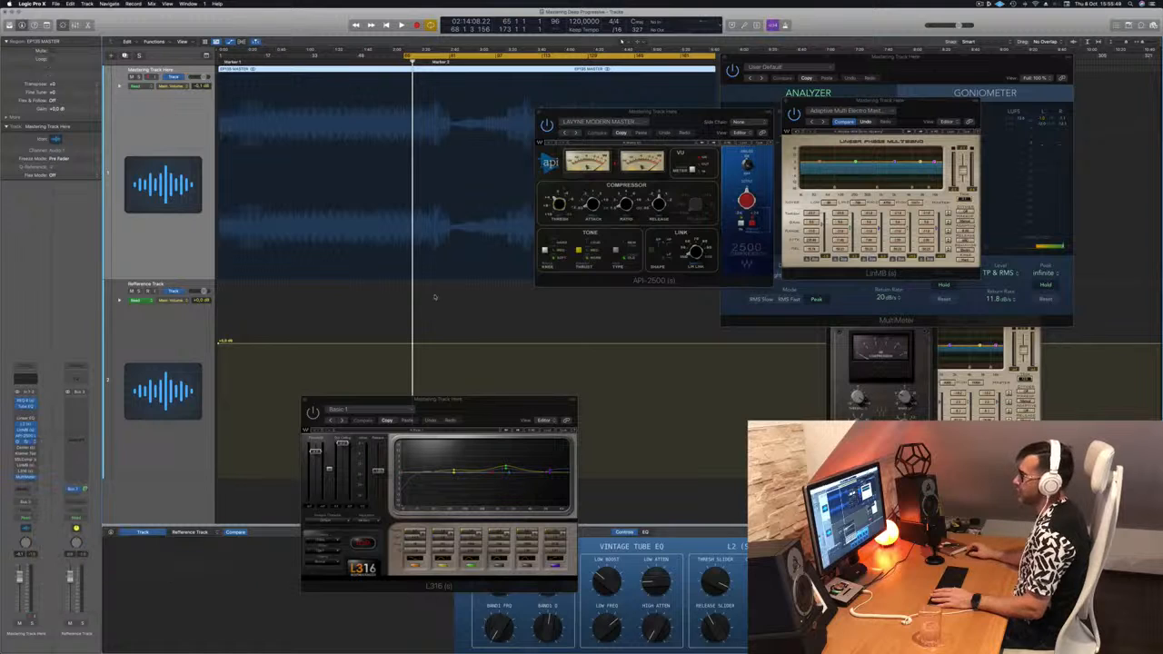
drag(600, 106, 553, 148)
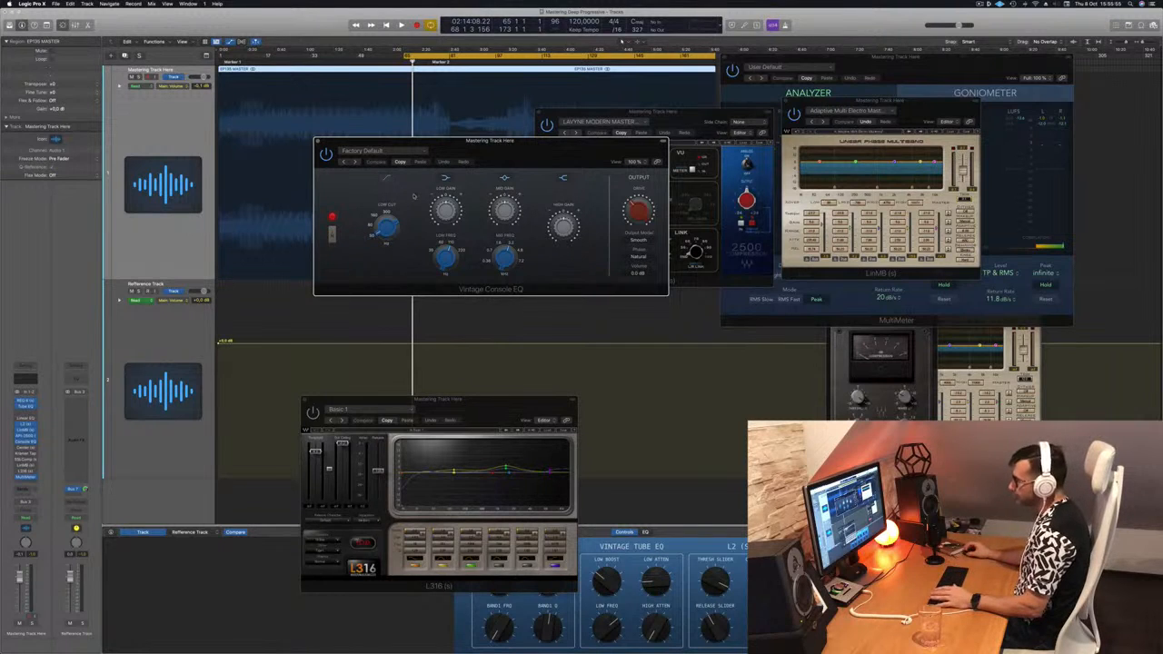
- Load the Hot & Bright preset in the Vintage Console EQ, audition it and close its window
click(381, 151)
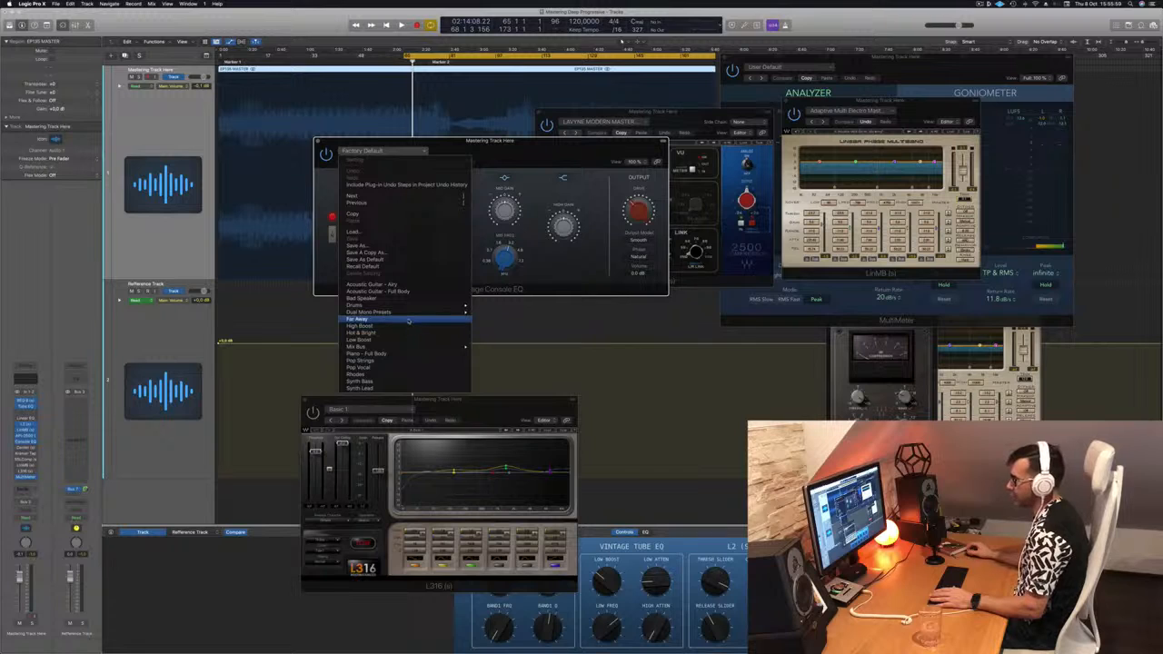
mouse_move(409, 314)
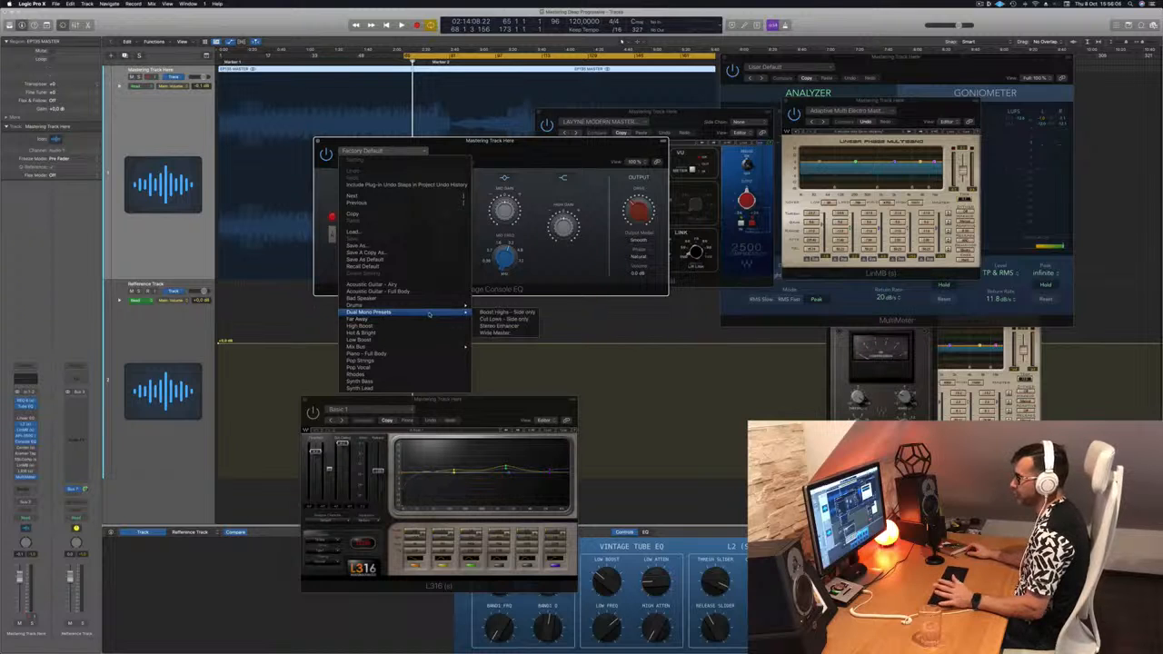
click(423, 334)
drag(533, 156, 618, 262)
key(space)
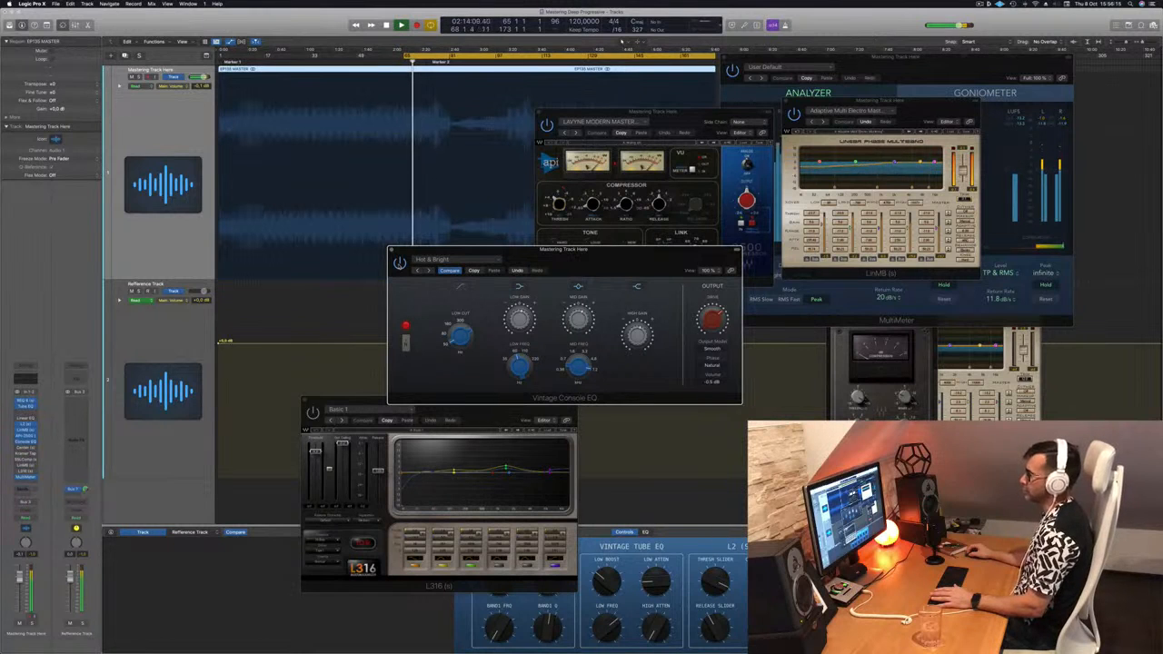
click(392, 250)
key(space)
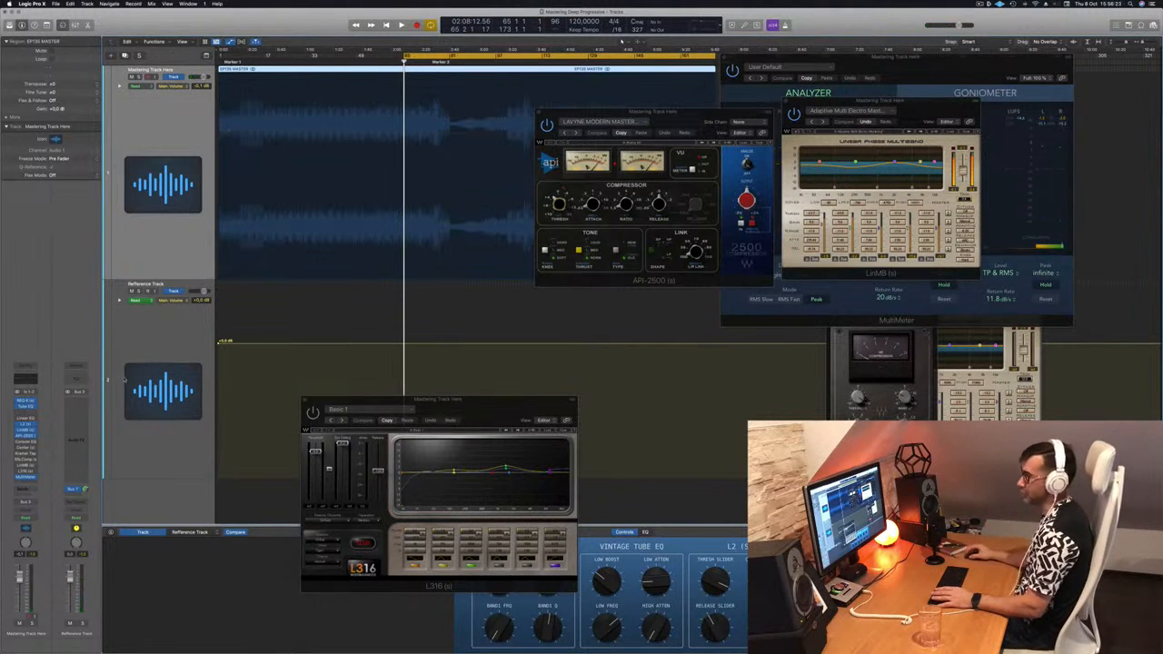
- Open and enable the Center plug-in on the mastering track during playback and place its window over the API-2500
key(space)
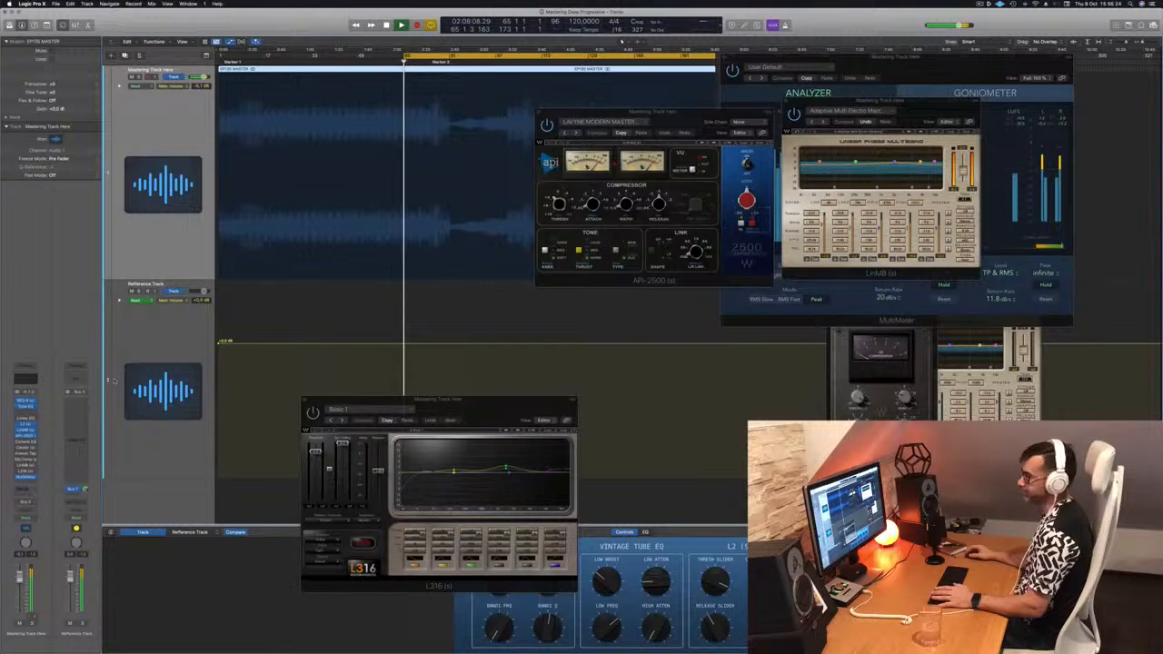
click(28, 449)
key(space)
key(space)
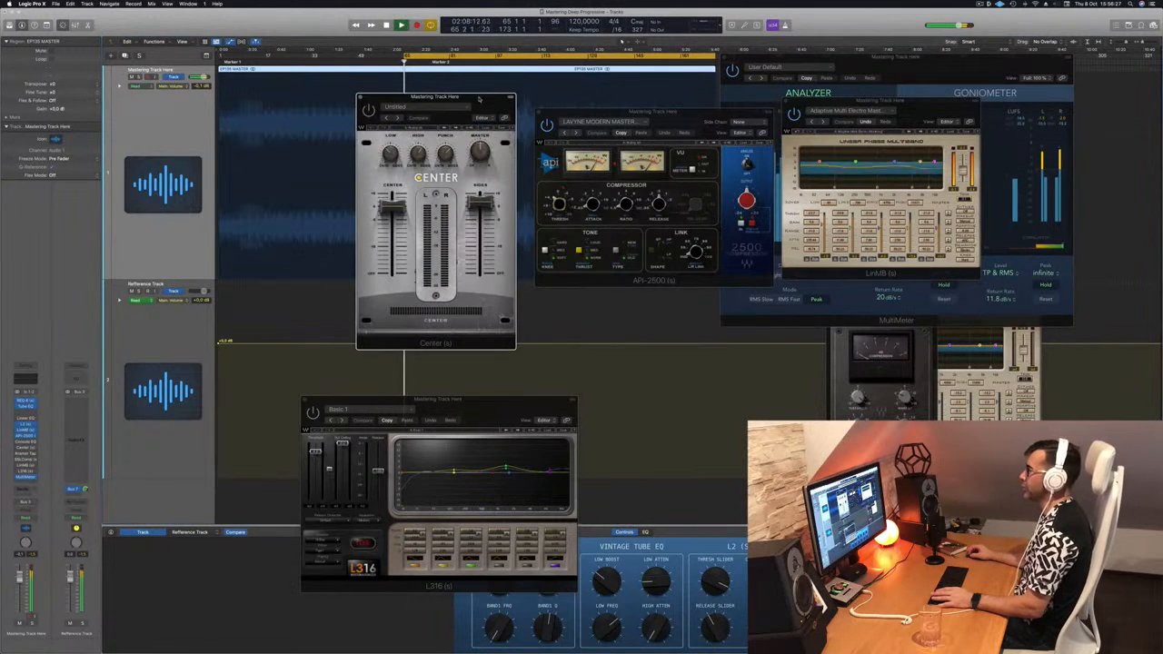
drag(479, 98, 545, 103)
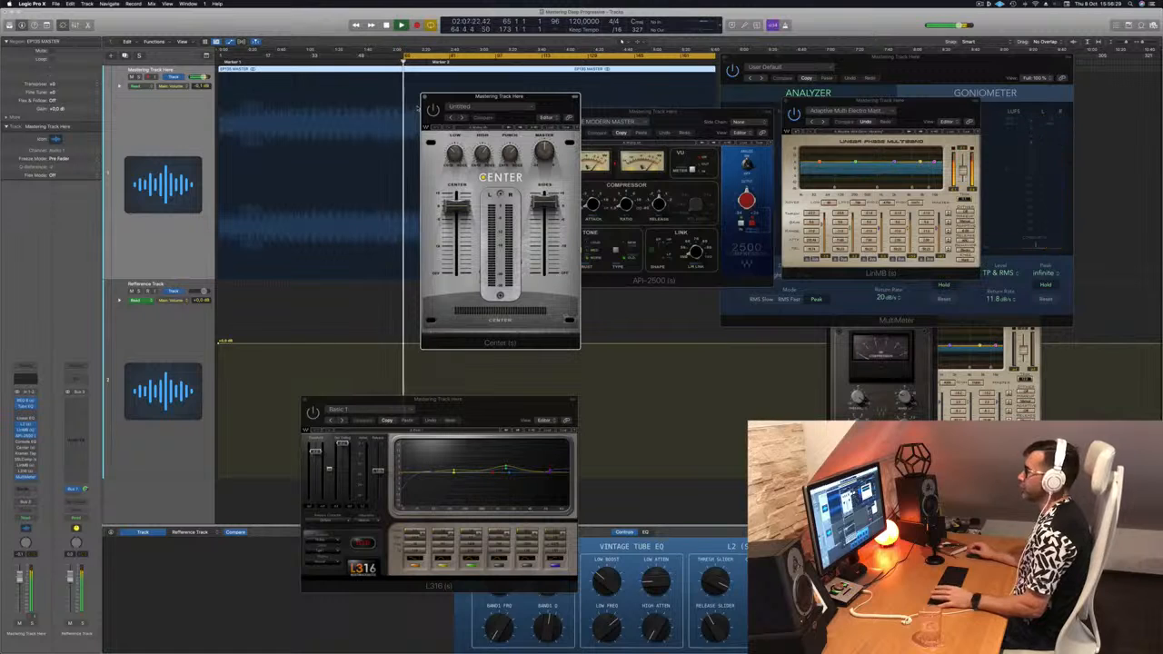
click(435, 110)
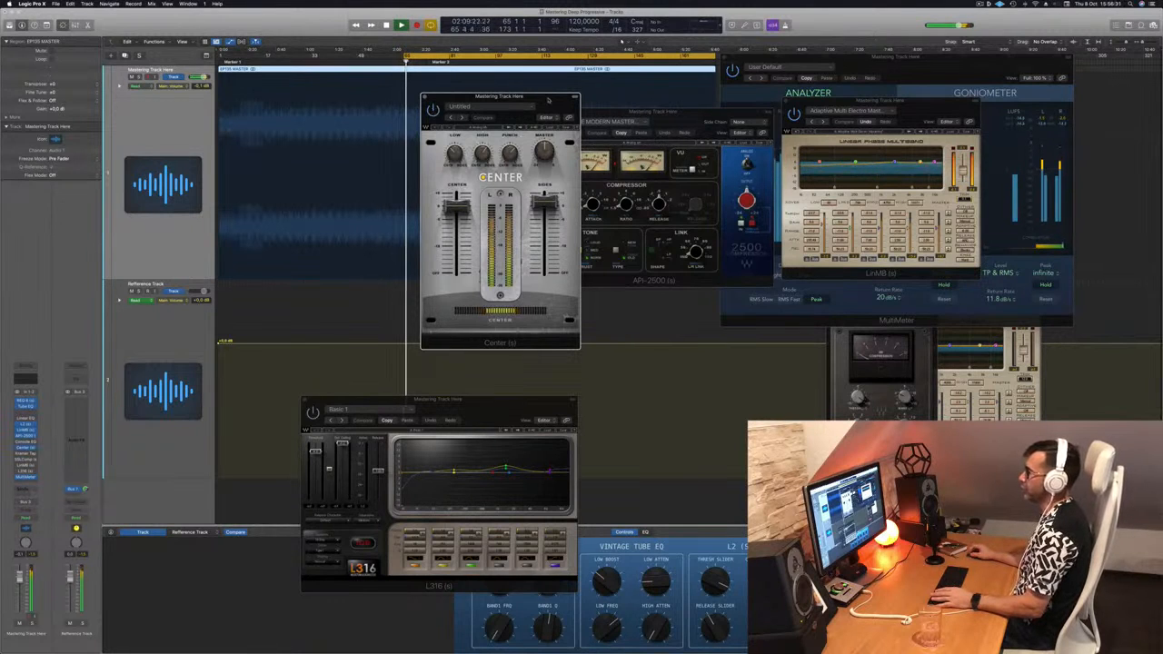
drag(536, 96, 613, 120)
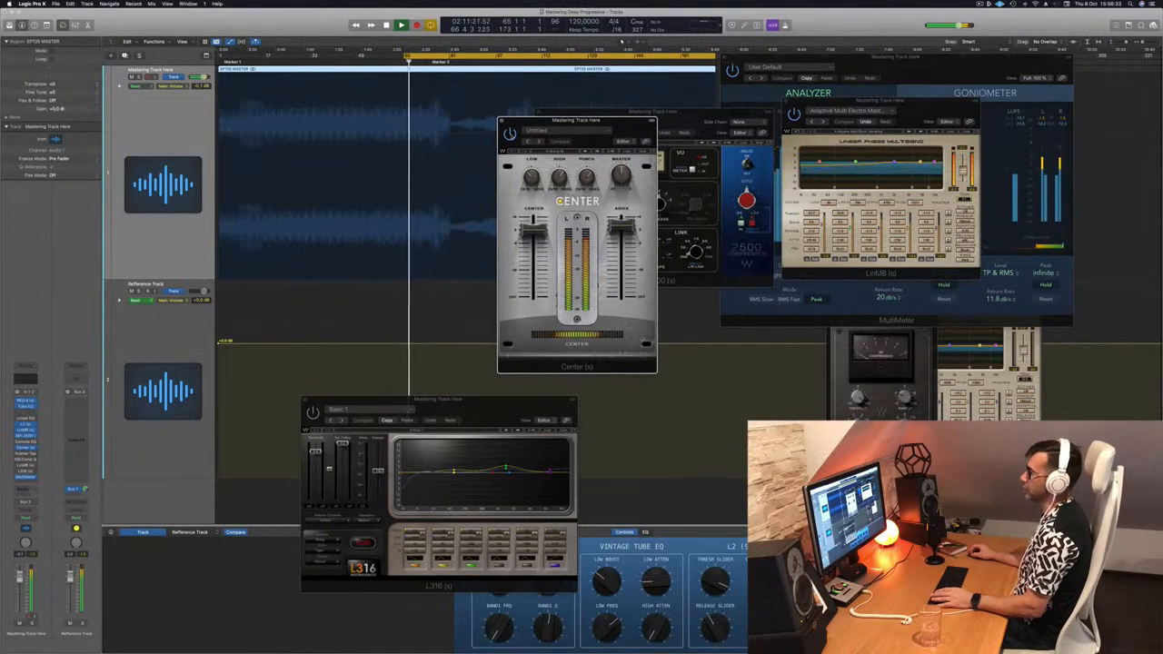
- Raise the Center plug-in's Sides fader slightly and audition the change by replaying the cycled section
drag(627, 229, 627, 223)
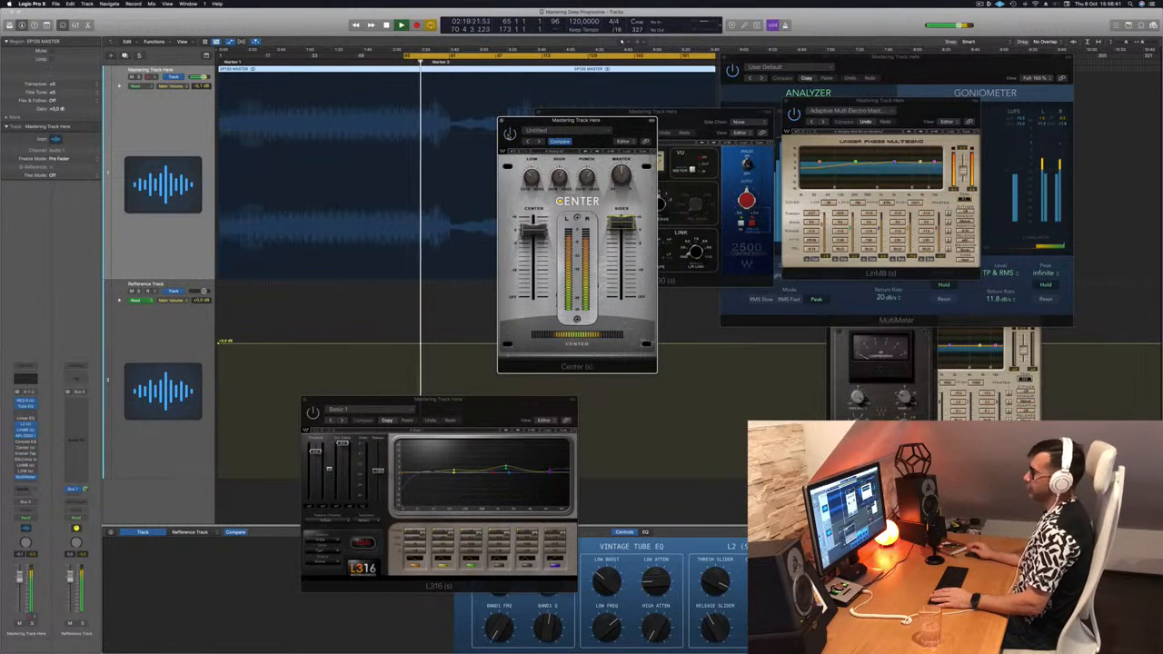
key(space)
key(space)
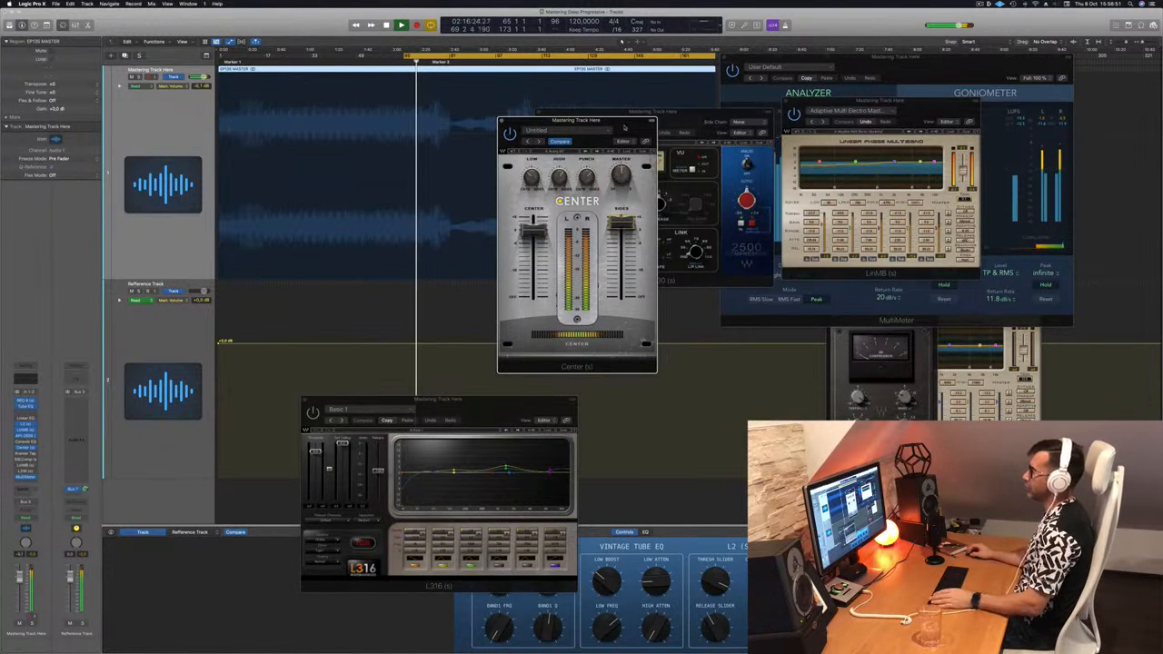
drag(633, 124, 645, 156)
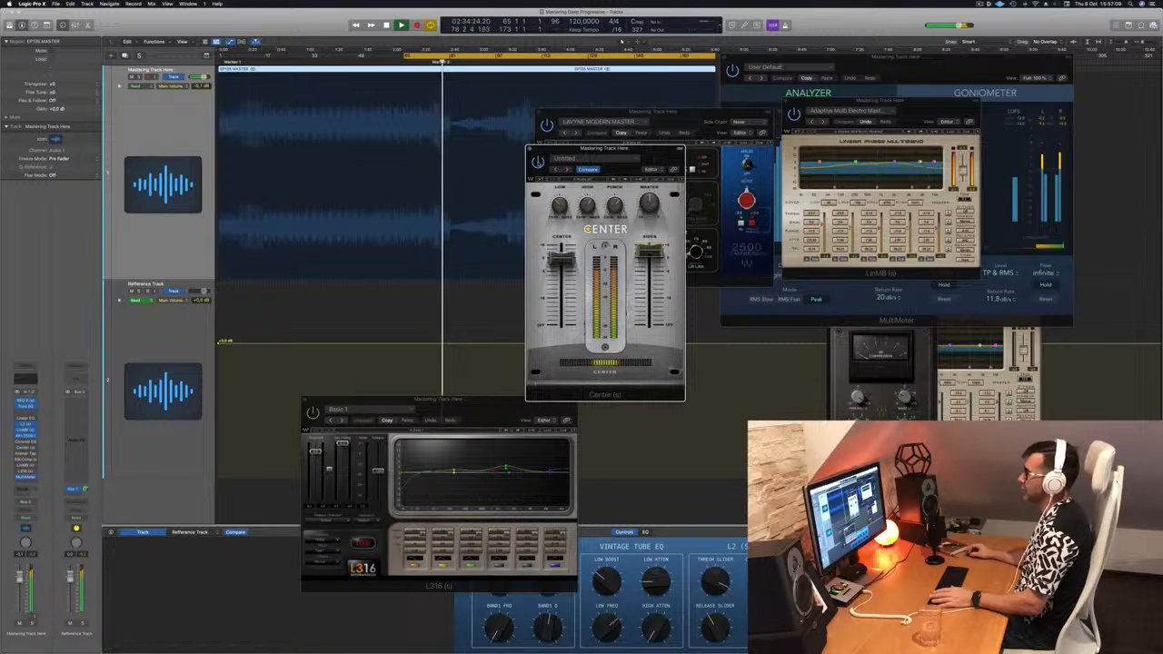
- Listen to the Center processing from about 1:20, then close its window and move the L316 window below the API-2500
key(space)
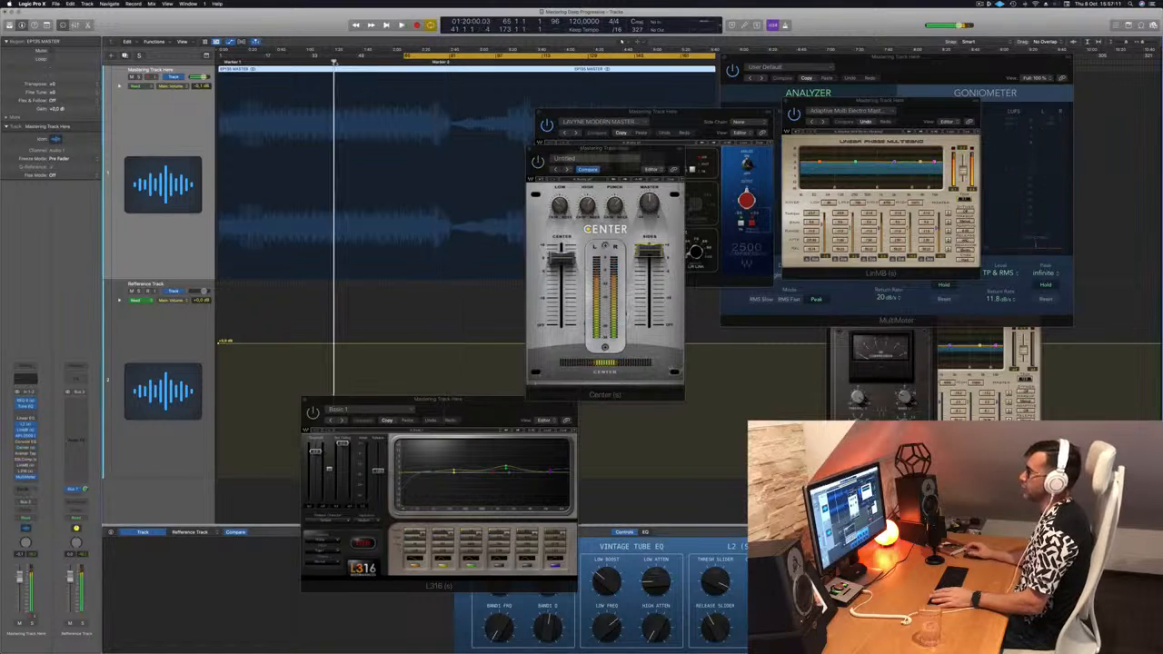
key(space)
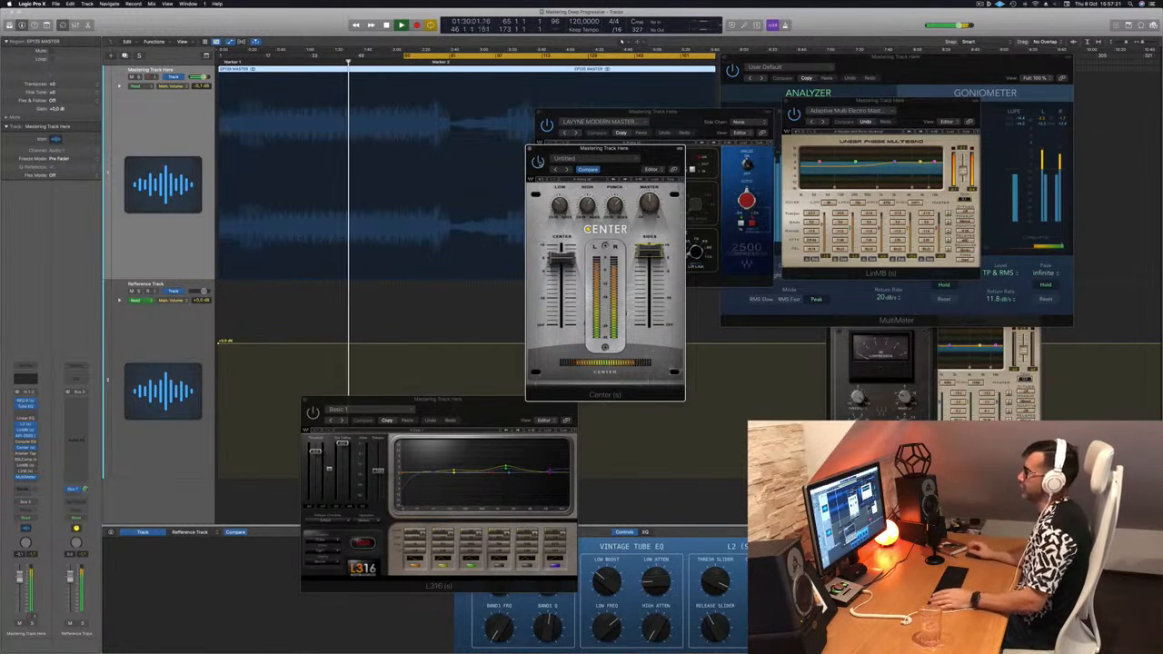
drag(651, 155, 646, 159)
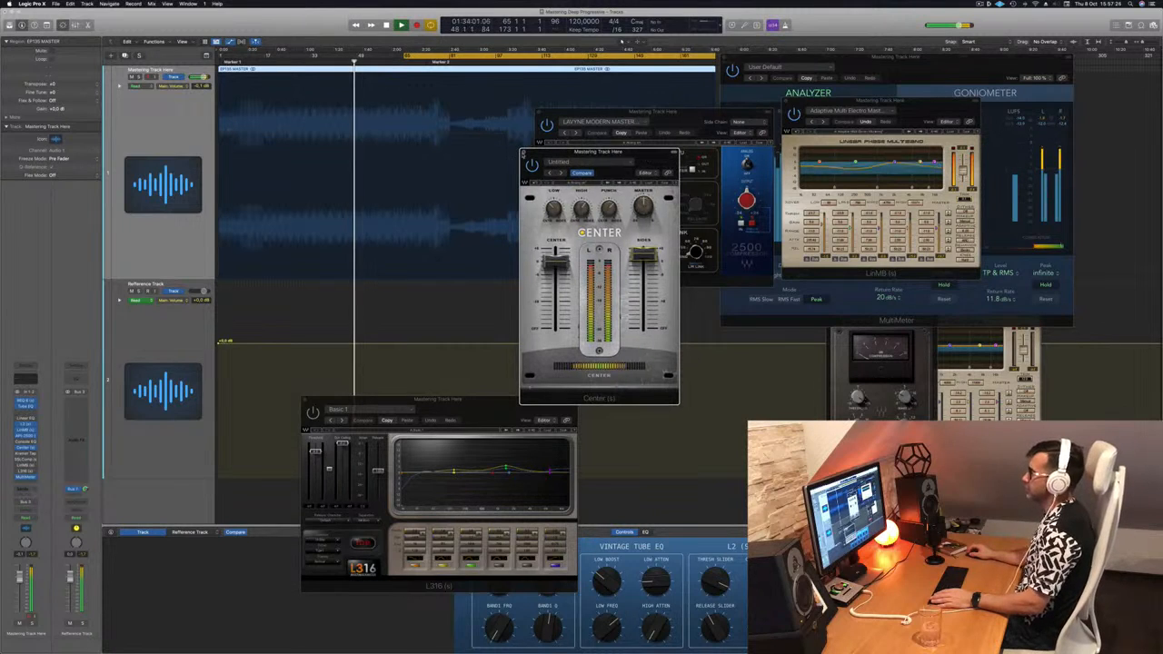
click(523, 154)
drag(463, 401, 773, 303)
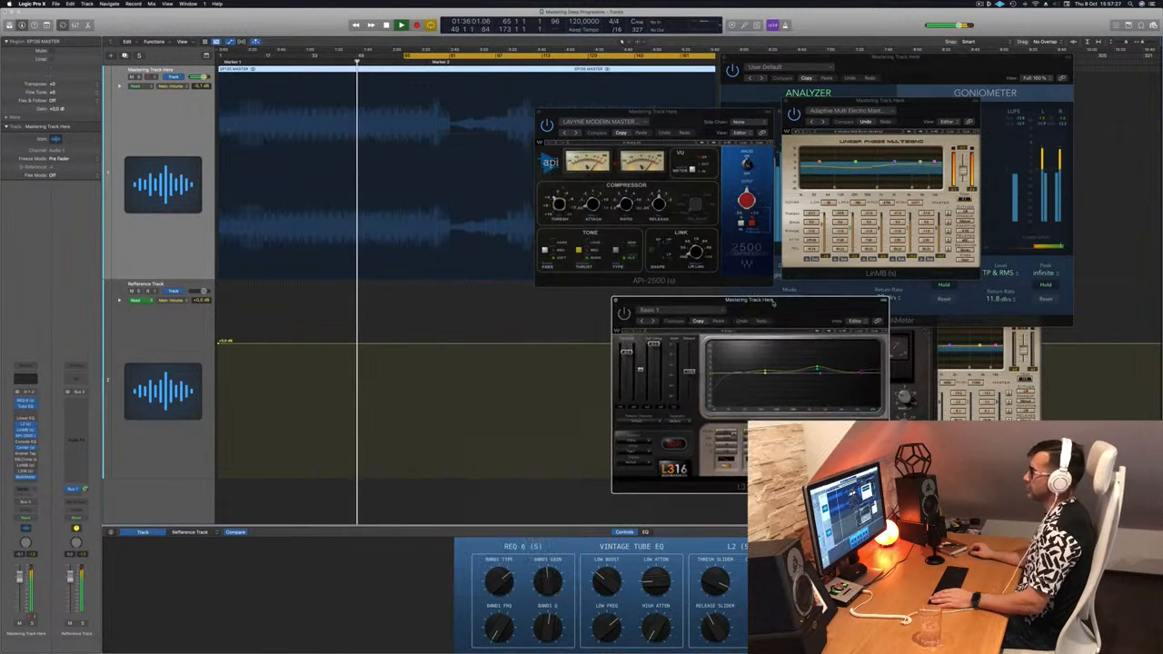
click(152, 241)
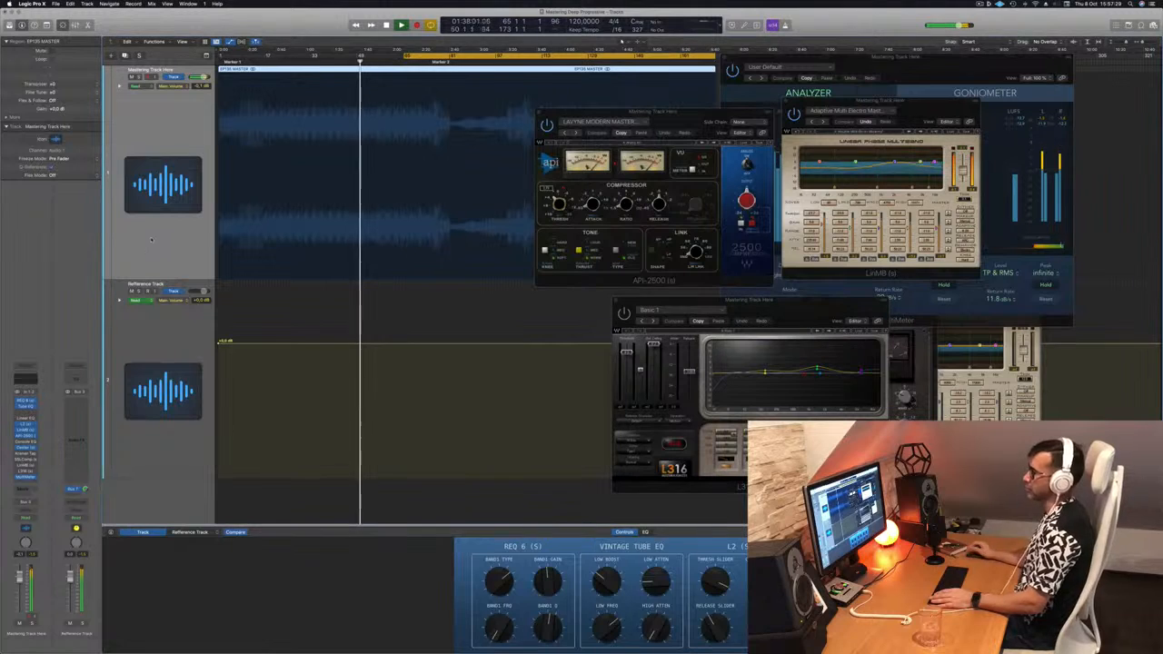
- Audition the Kramer Tape with its Mastering Clean and Open preset from the cycle start and close its window
click(26, 452)
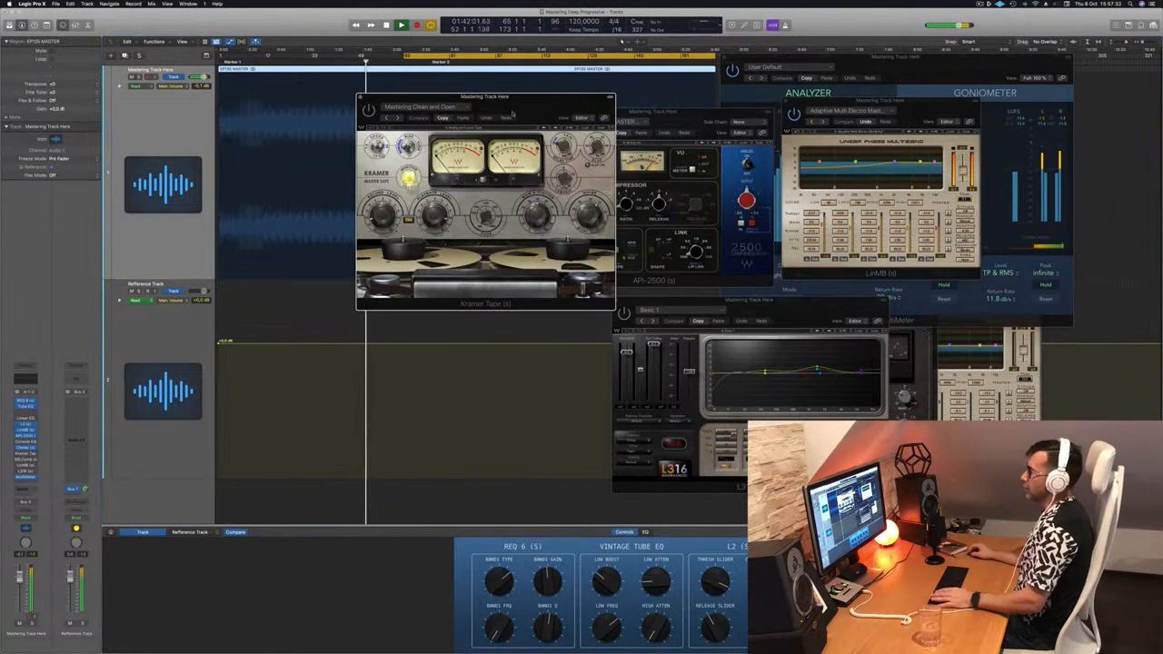
key(space)
key(space)
drag(522, 98, 610, 104)
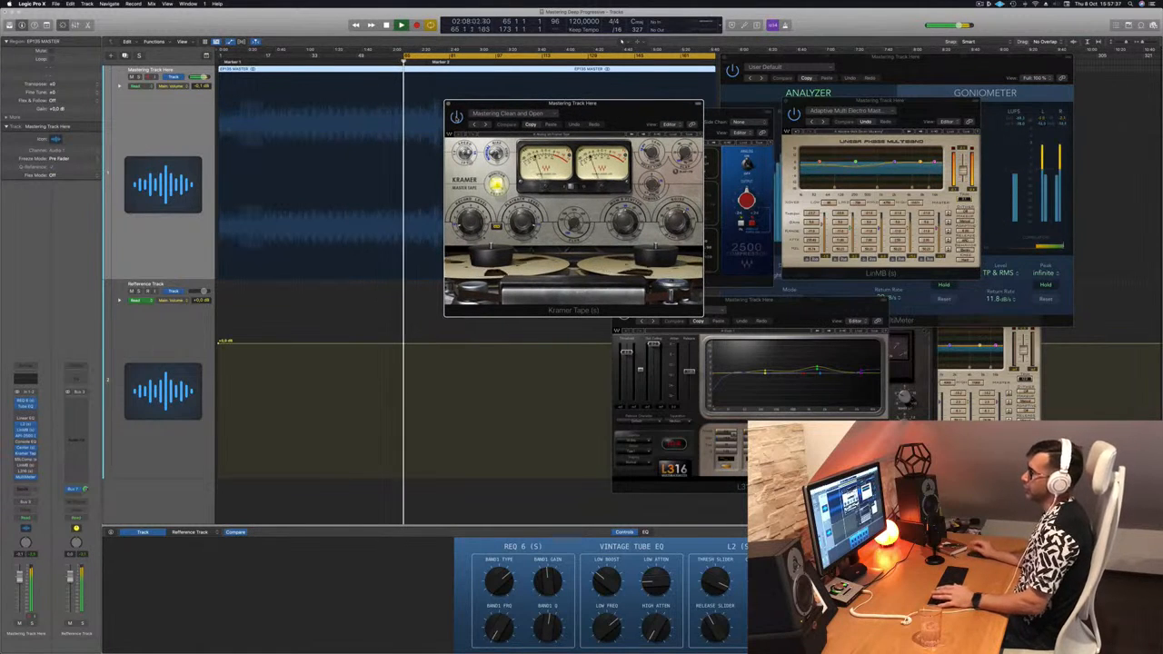
drag(622, 114, 601, 121)
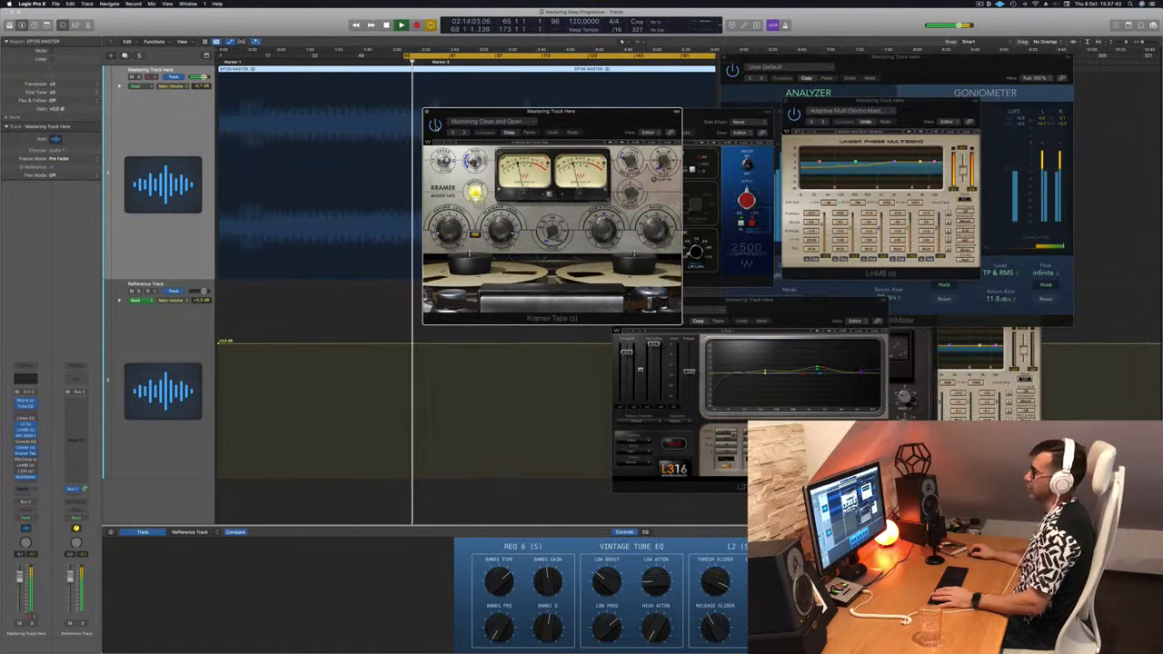
click(427, 112)
key(space)
key(space)
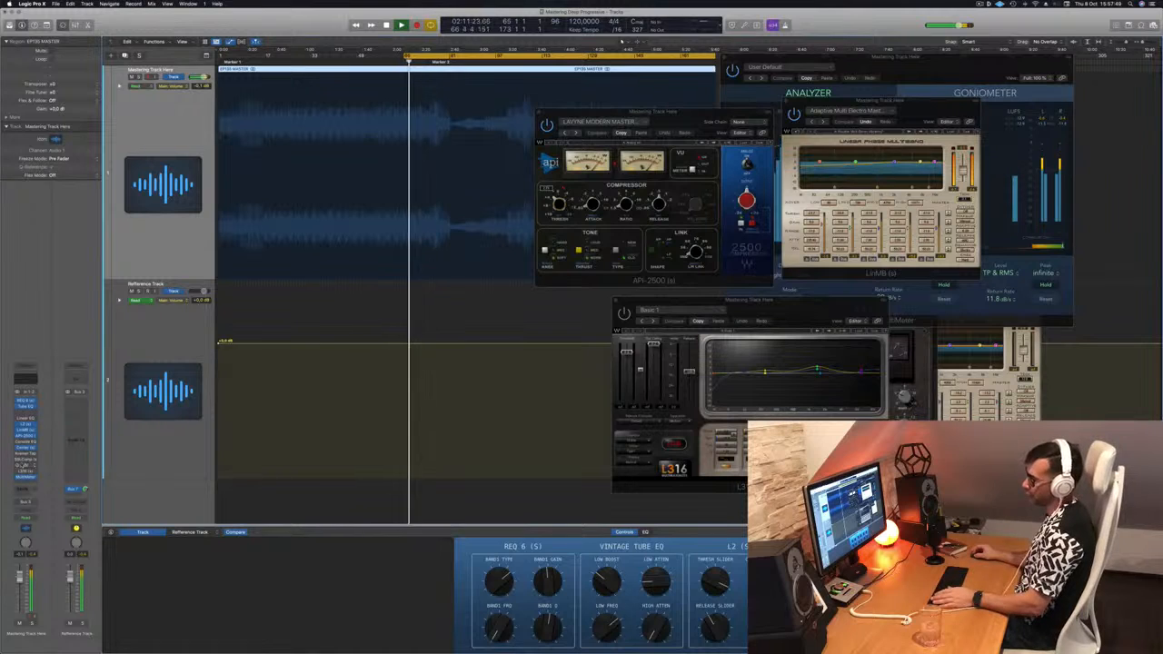
- Open and enable the SSLComp bus compressor on the mastering track and place its window over the API-2500
click(25, 459)
click(24, 460)
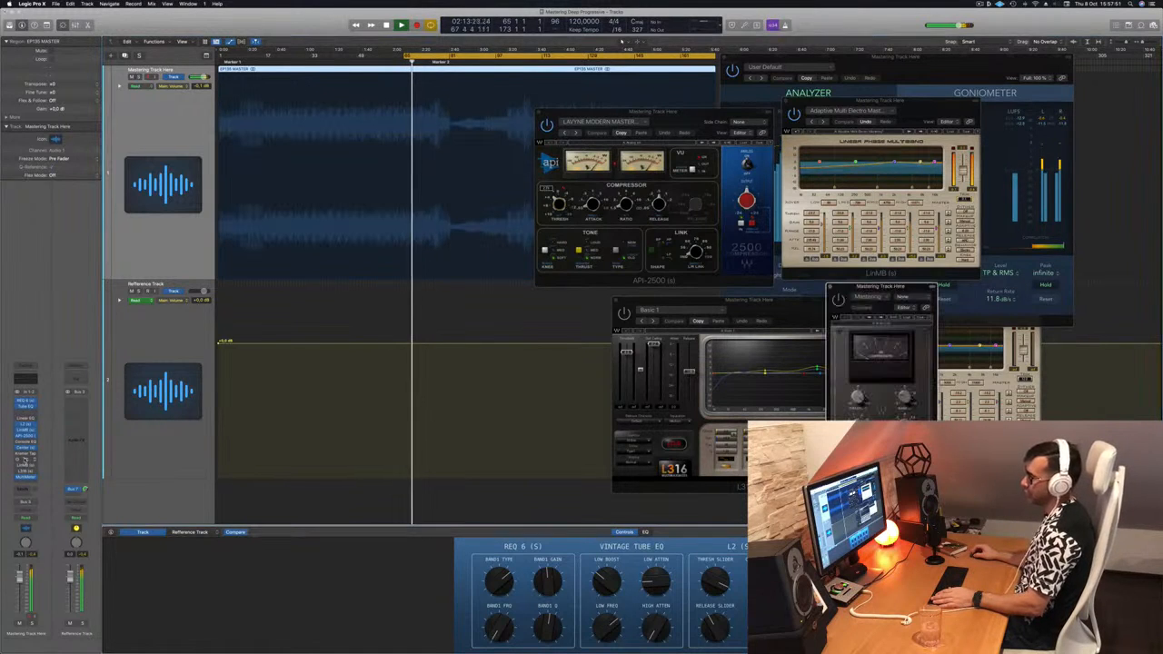
drag(882, 287, 525, 81)
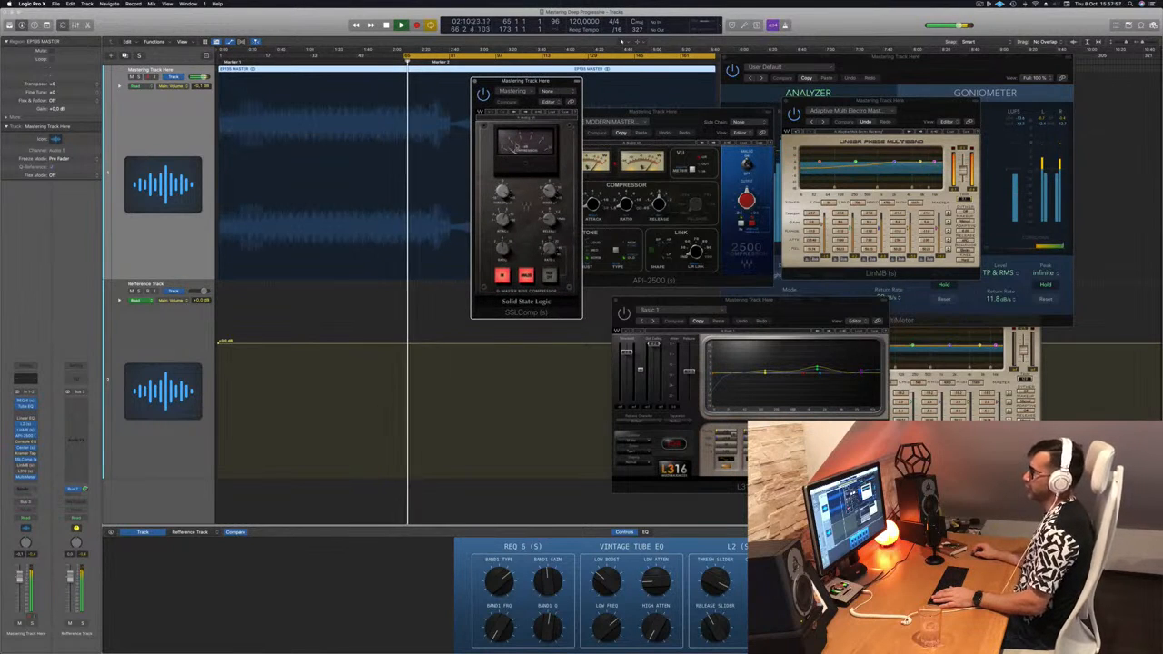
drag(526, 88, 537, 89)
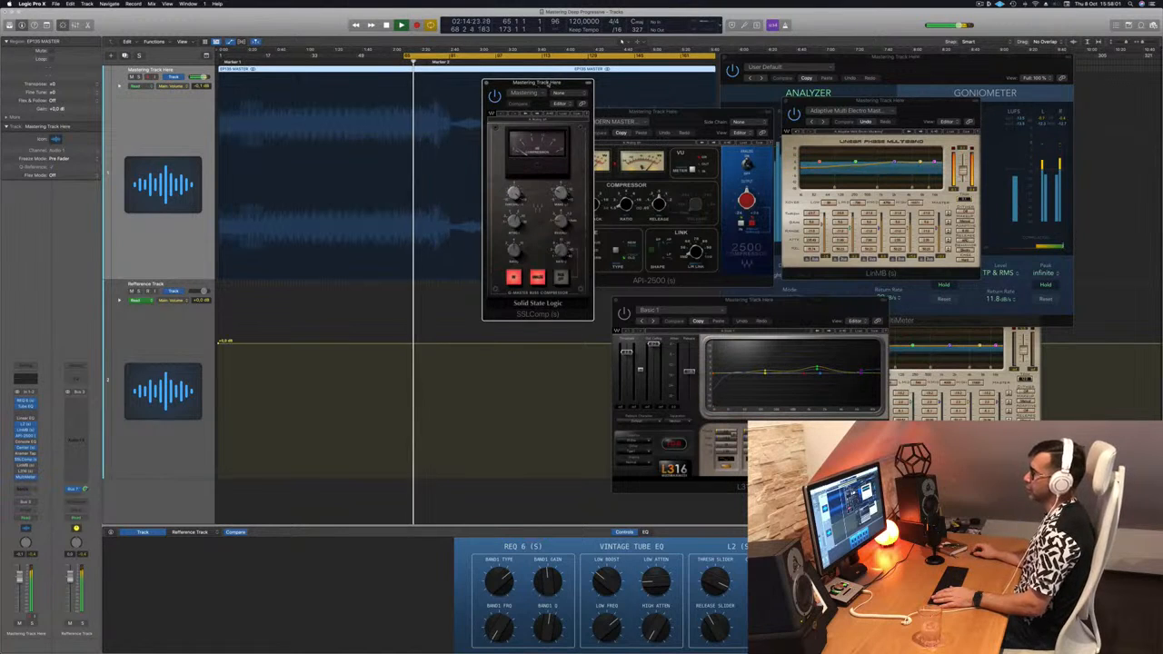
drag(547, 84, 682, 155)
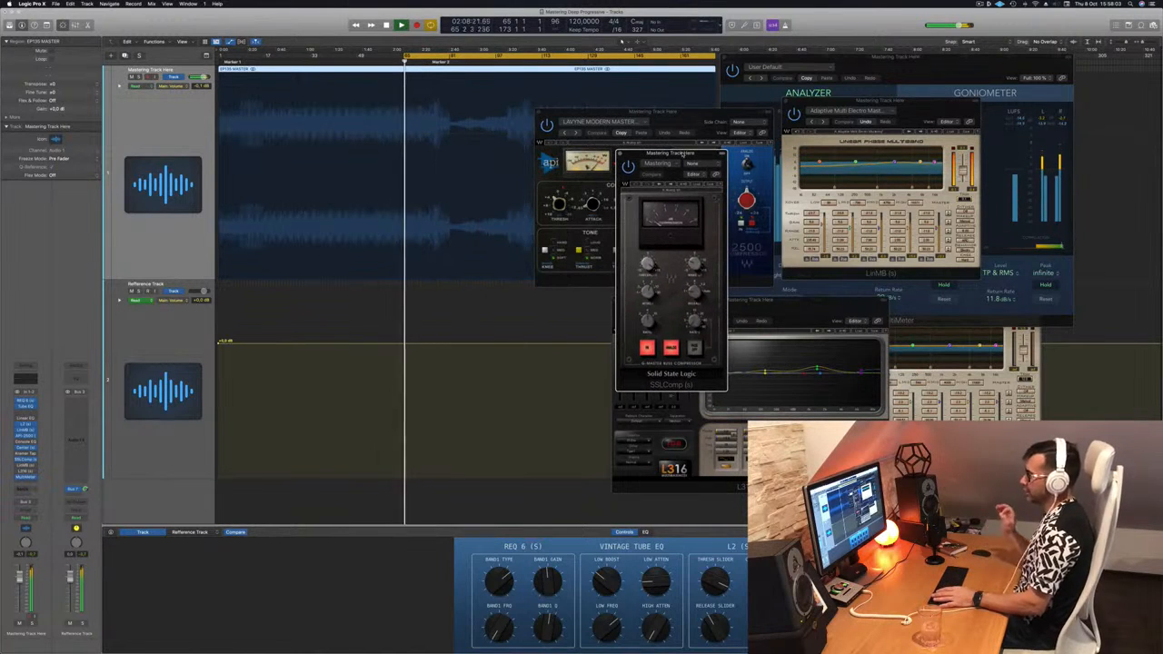
drag(682, 154, 653, 149)
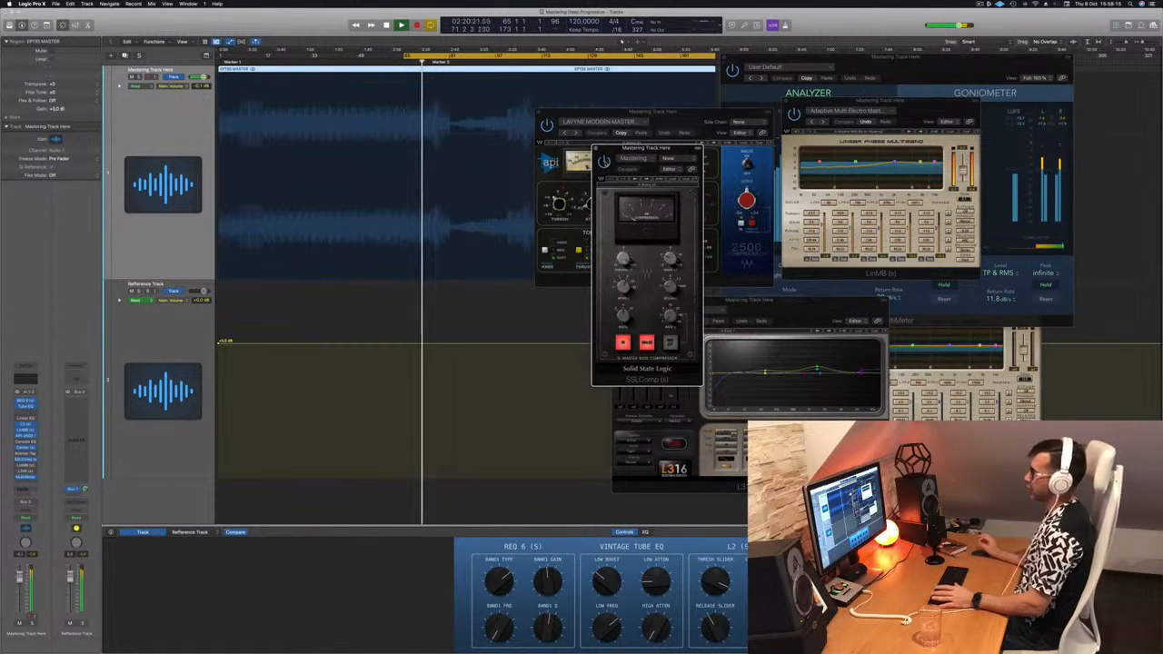
- Replay the section from the cycle start with the SSLComp, keeping its window over the API-2500 and off the multiband
drag(648, 162, 807, 158)
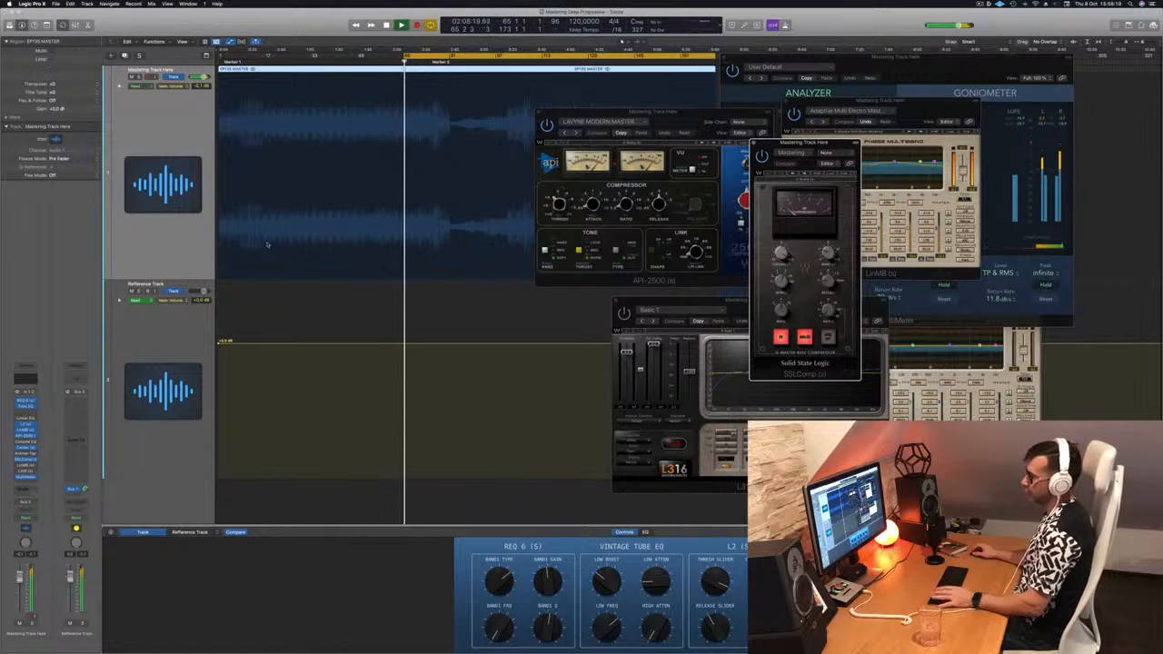
key(space)
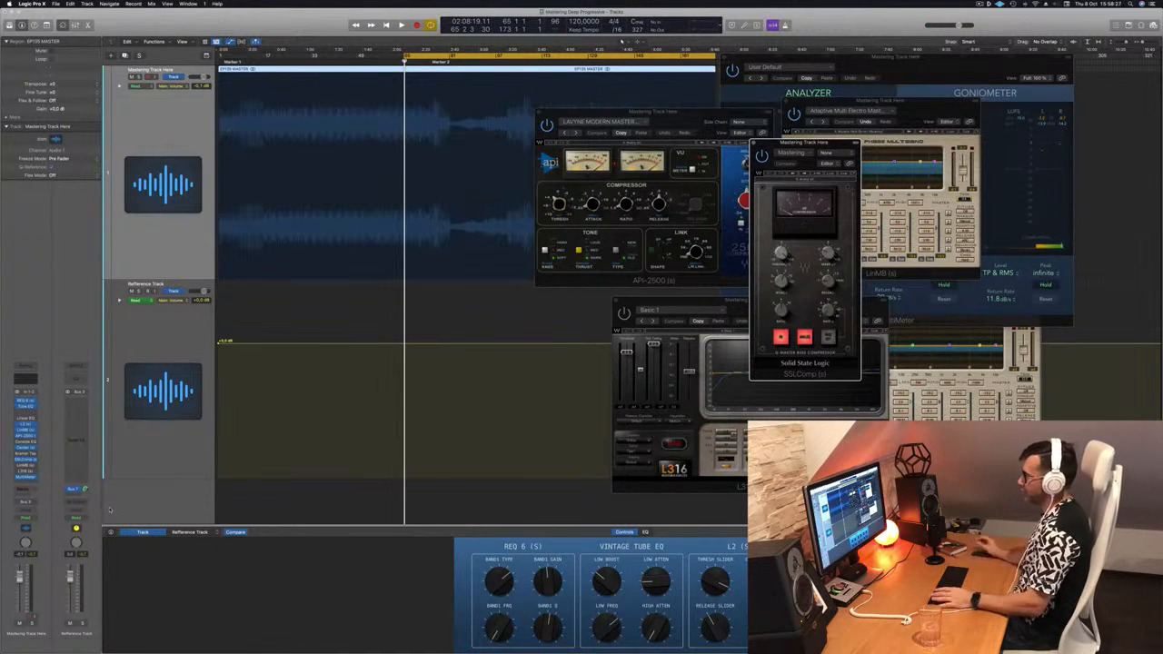
key(space)
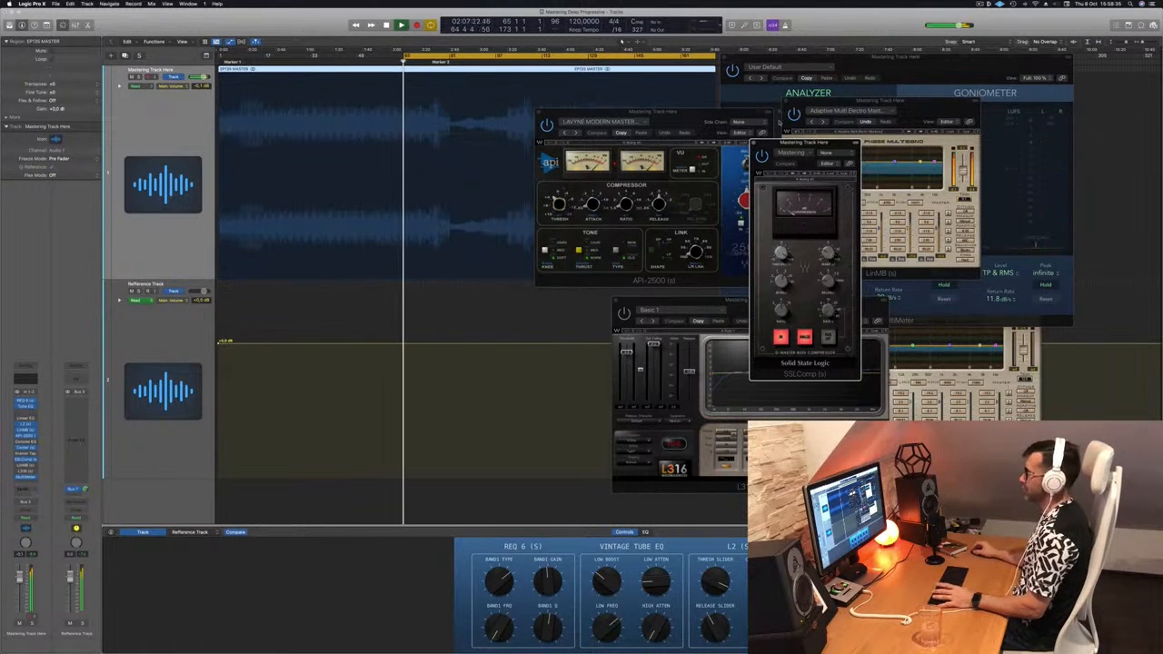
drag(823, 145, 680, 146)
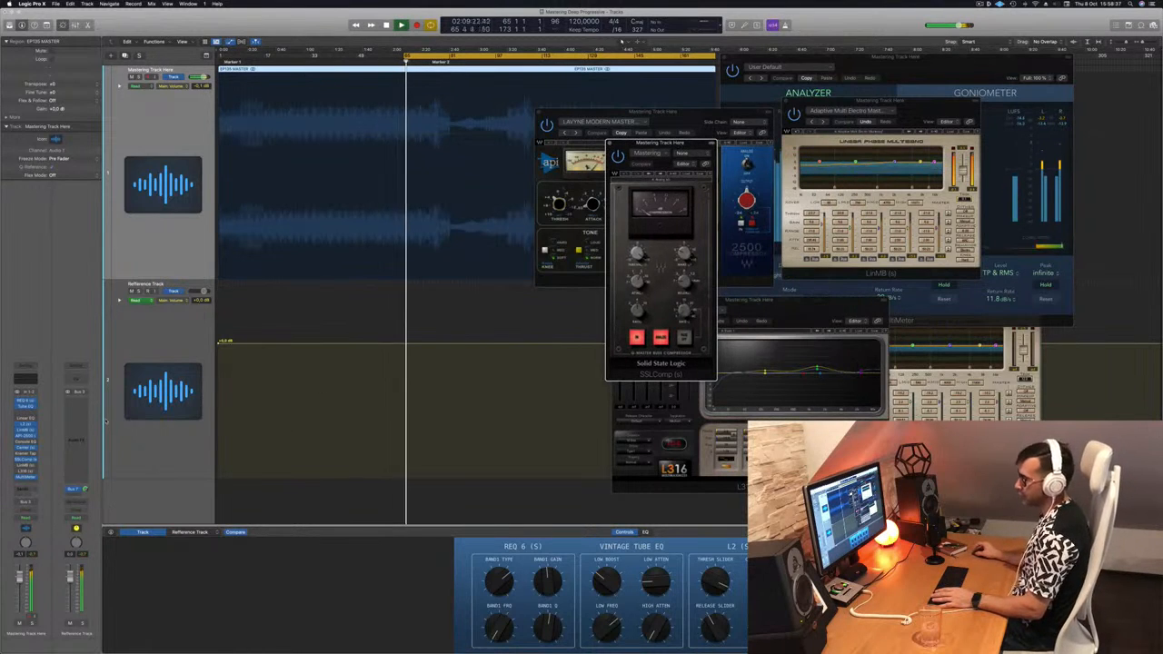
- Open the second LinMB multiband, set to Multi Opto Mastering, and place its window over the SSLComp
click(25, 465)
click(25, 465)
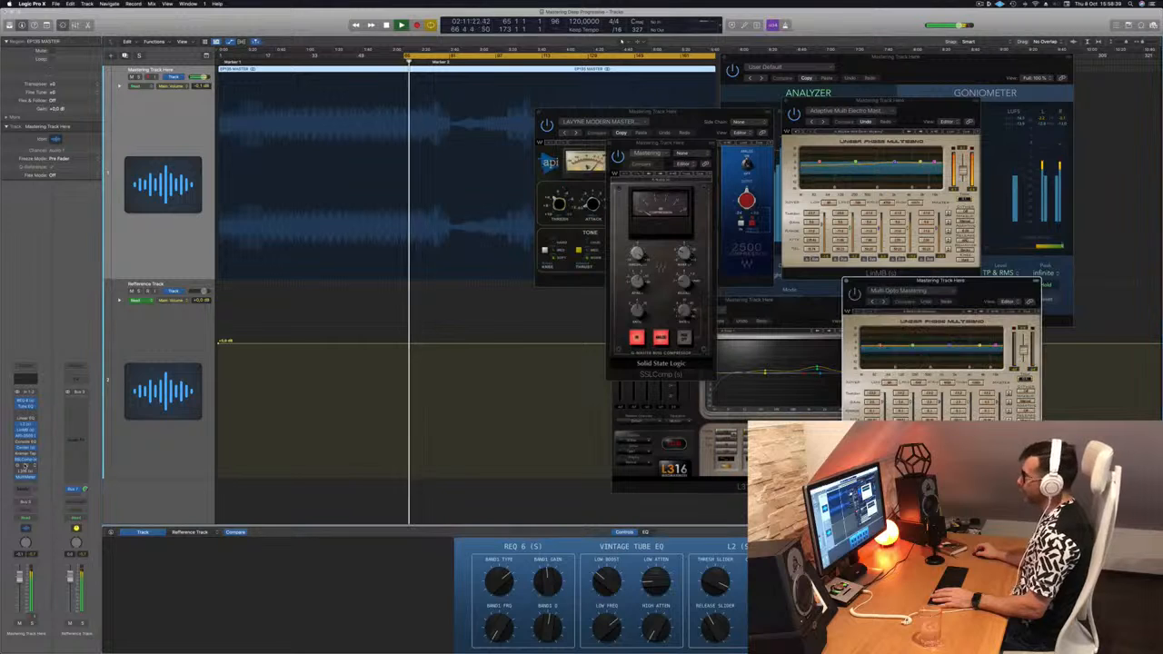
drag(971, 287, 660, 255)
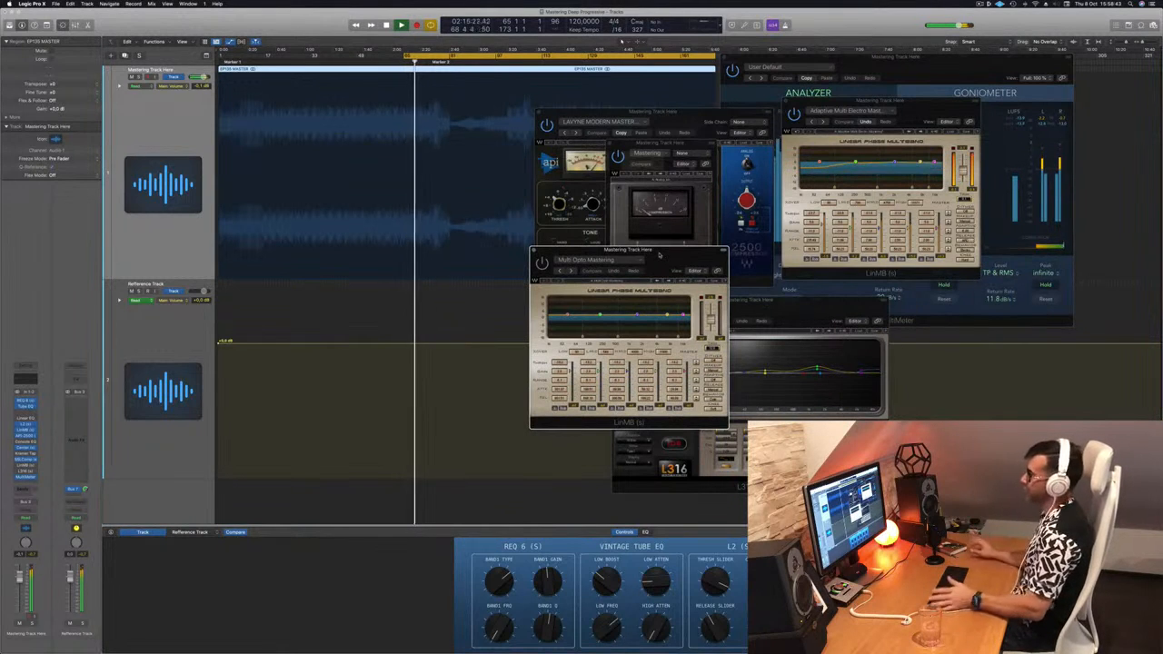
drag(660, 256, 647, 255)
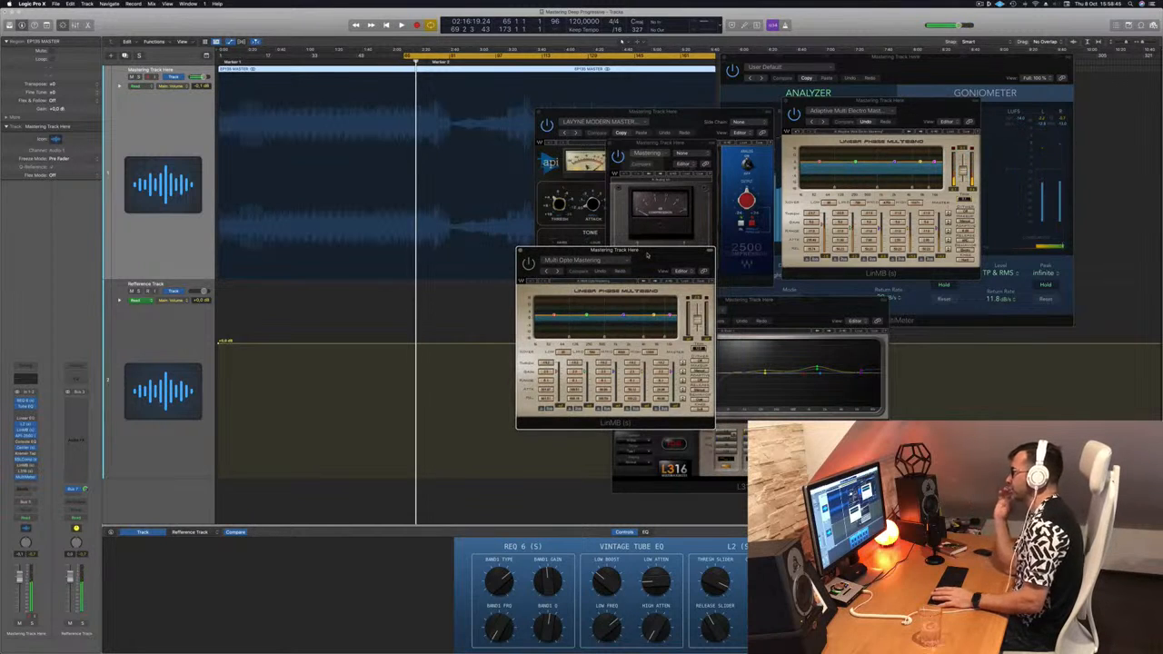
- Audition the second LinMB by replaying the cycled section, shifting its window away from the SSLComp controls
key(space)
drag(647, 256, 627, 258)
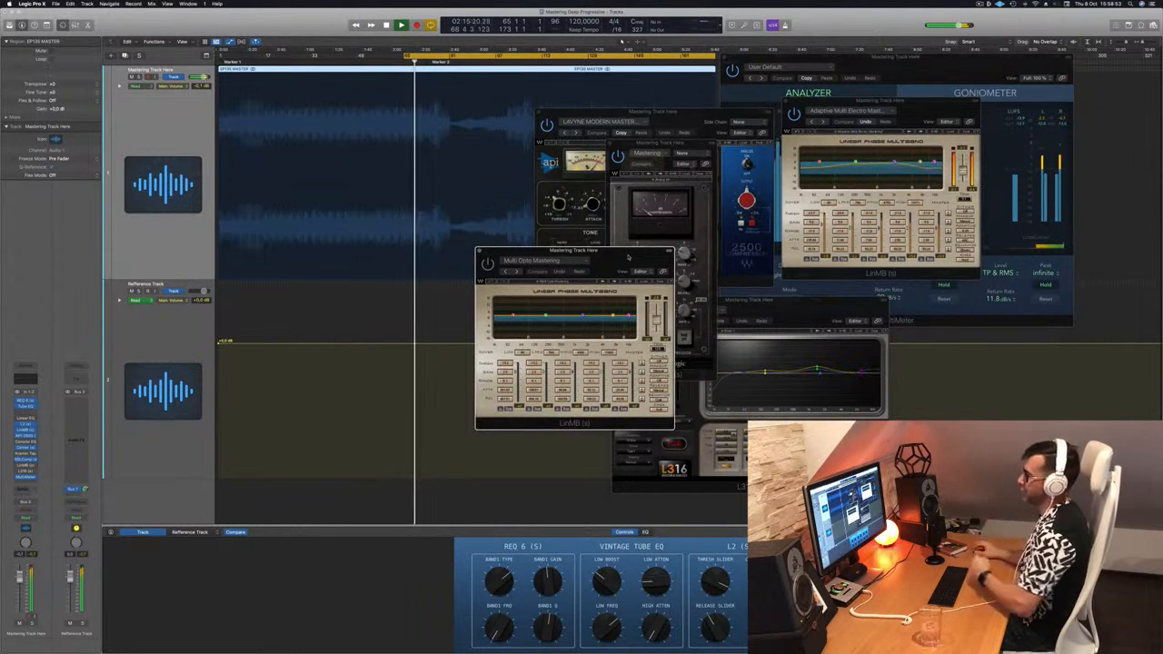
drag(624, 258, 608, 256)
key(space)
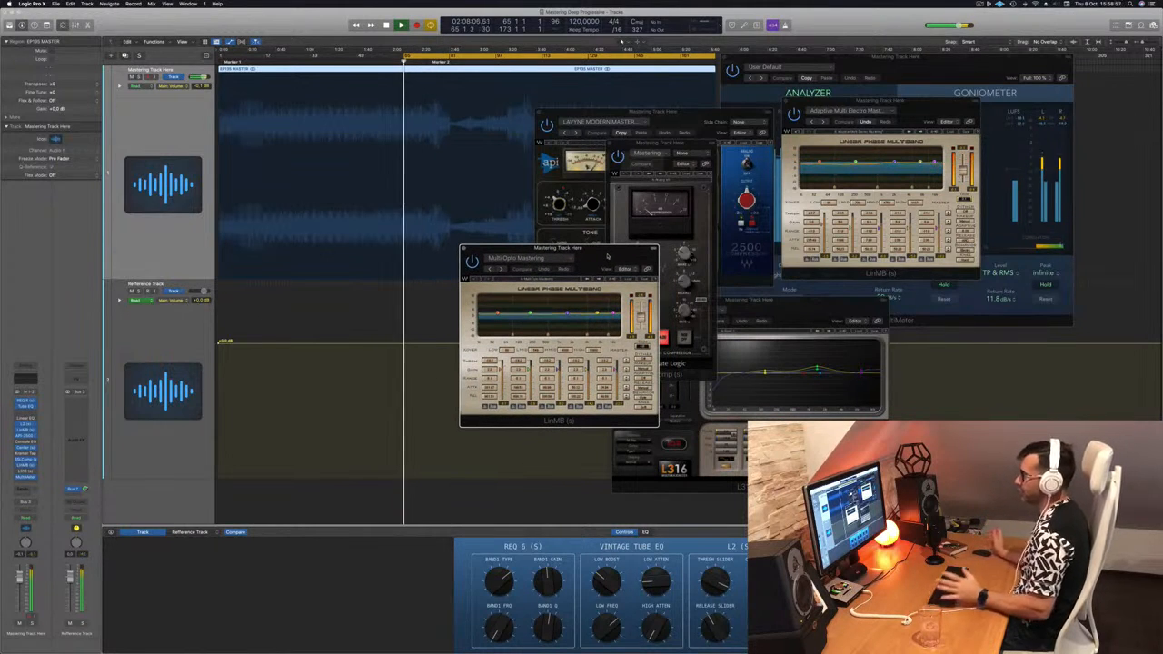
- Trim the output level of the second LinMB during playback and shift its window slightly to keep the neighbouring plug-ins visible
click(643, 348)
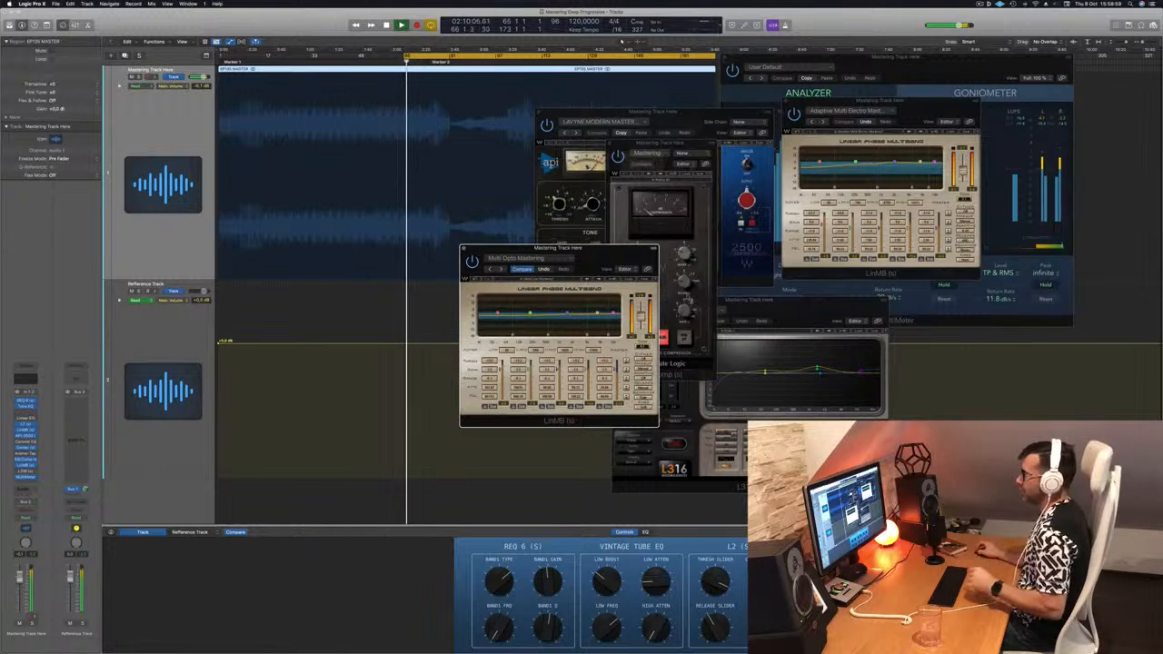
drag(601, 260, 608, 259)
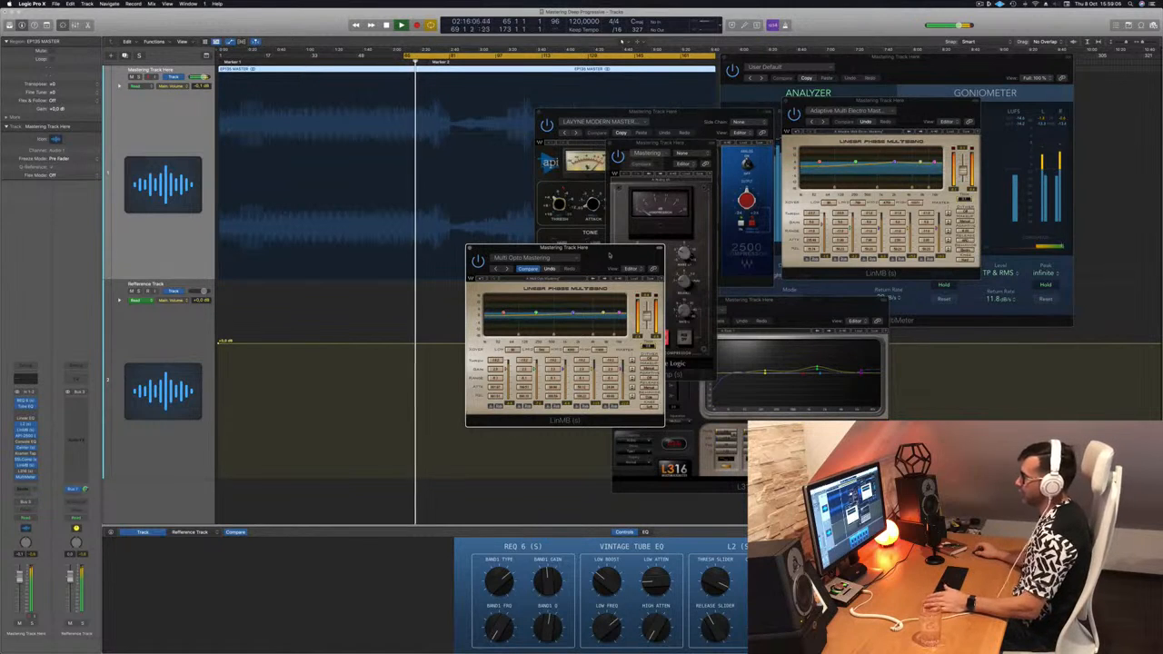
drag(609, 256, 592, 252)
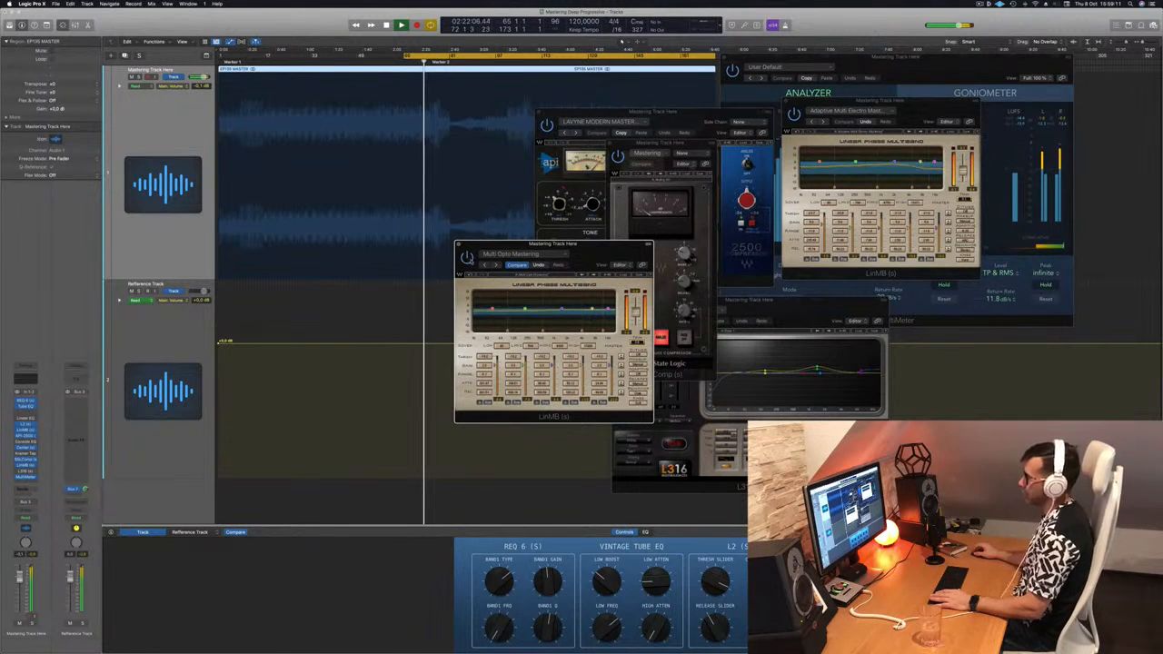
drag(597, 253, 603, 253)
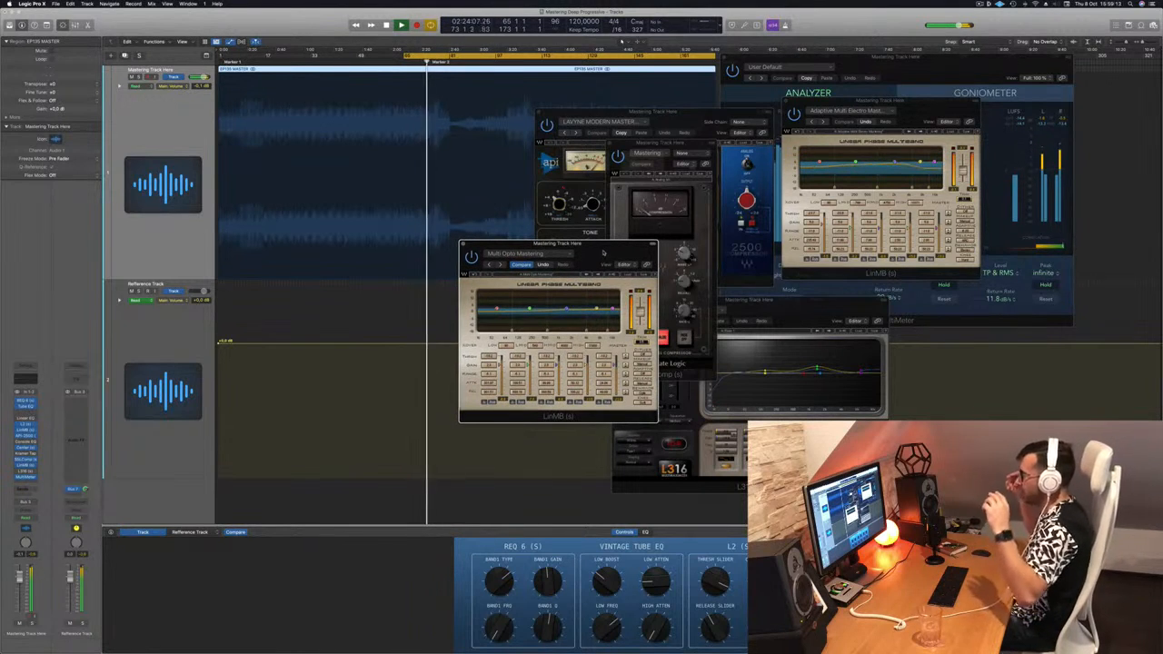
drag(601, 251, 612, 239)
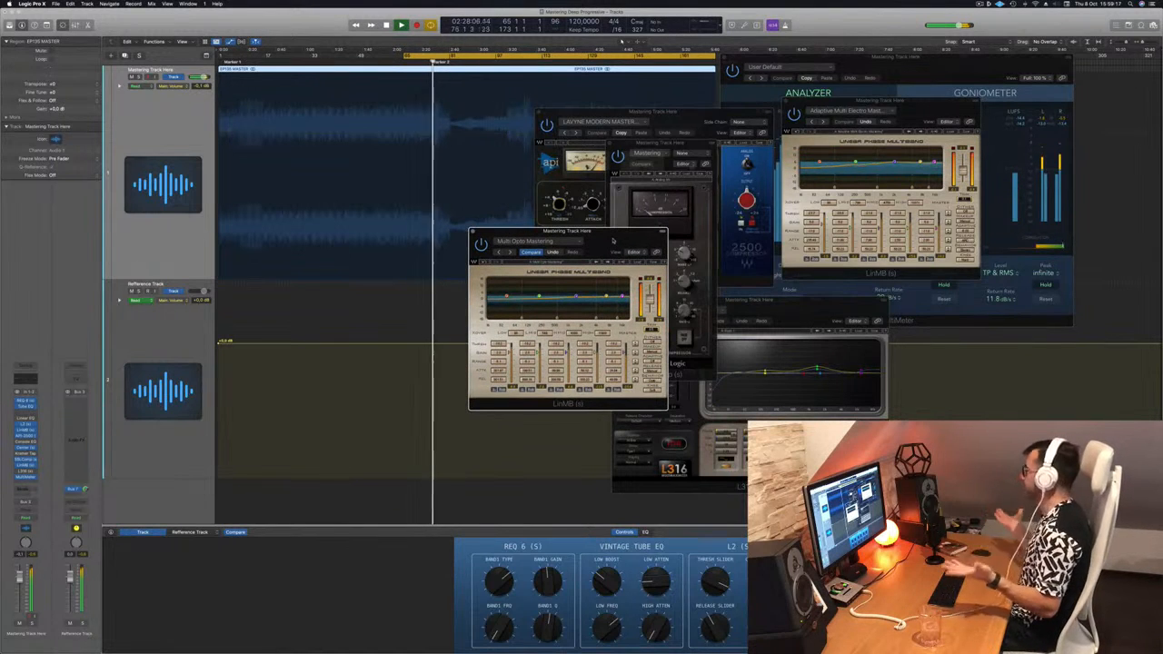
- Reposition the second LinMB window over the SSLComp, just below its preset bar, while the cycled section keeps playing
drag(612, 240, 787, 198)
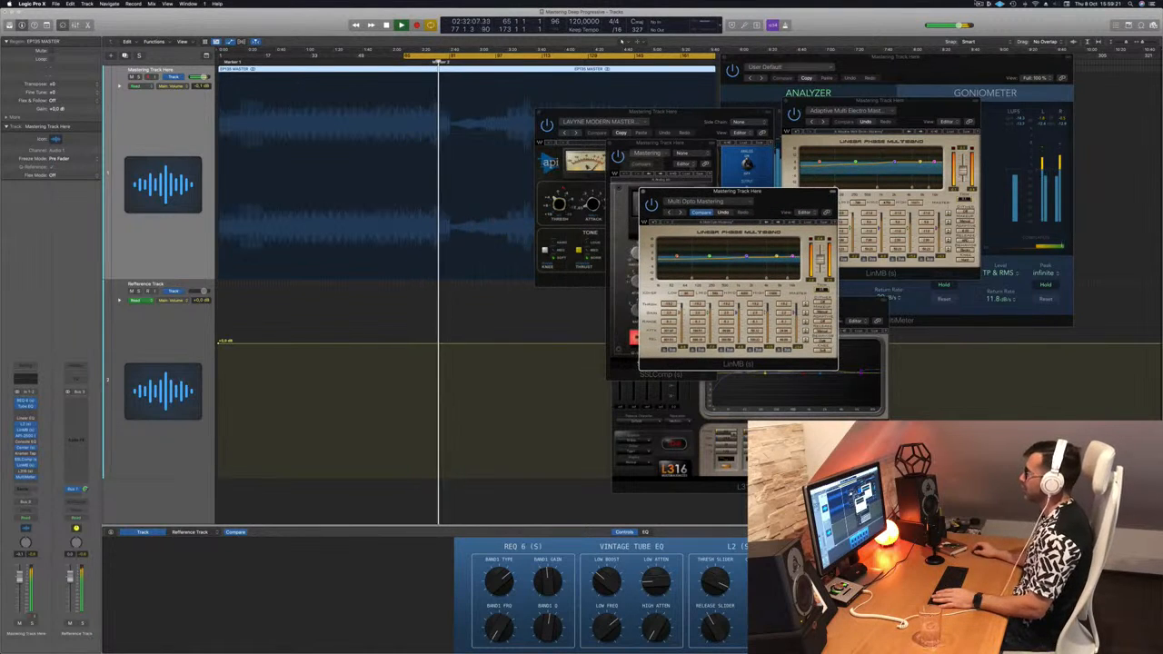
click(981, 4)
click(886, 27)
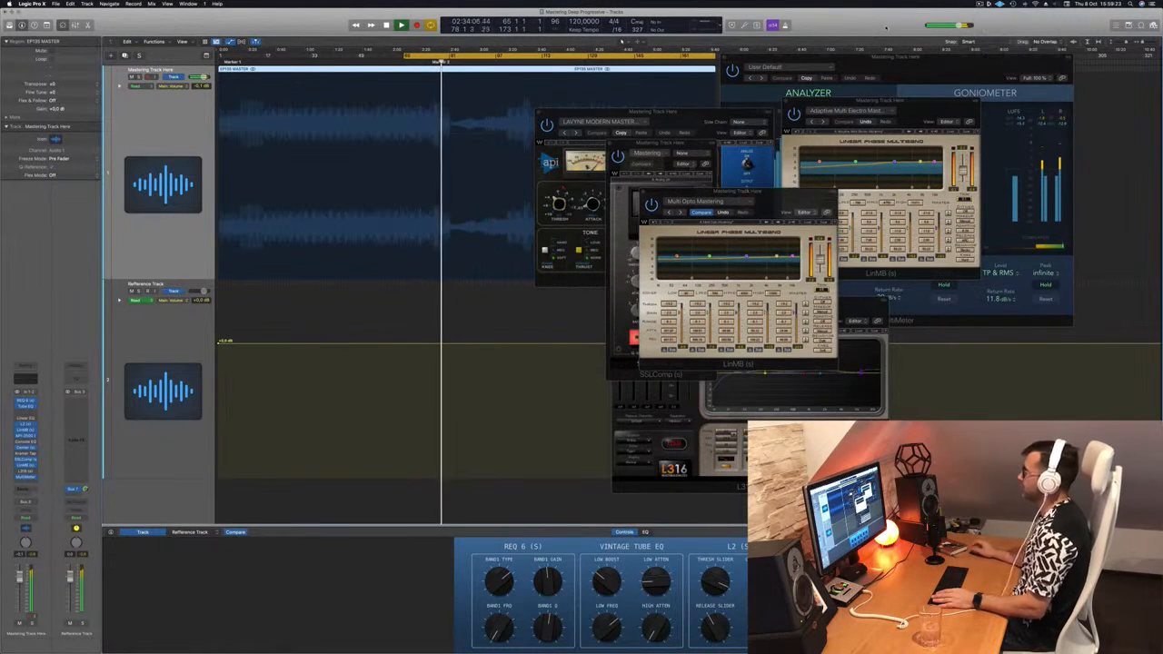
drag(780, 209, 702, 194)
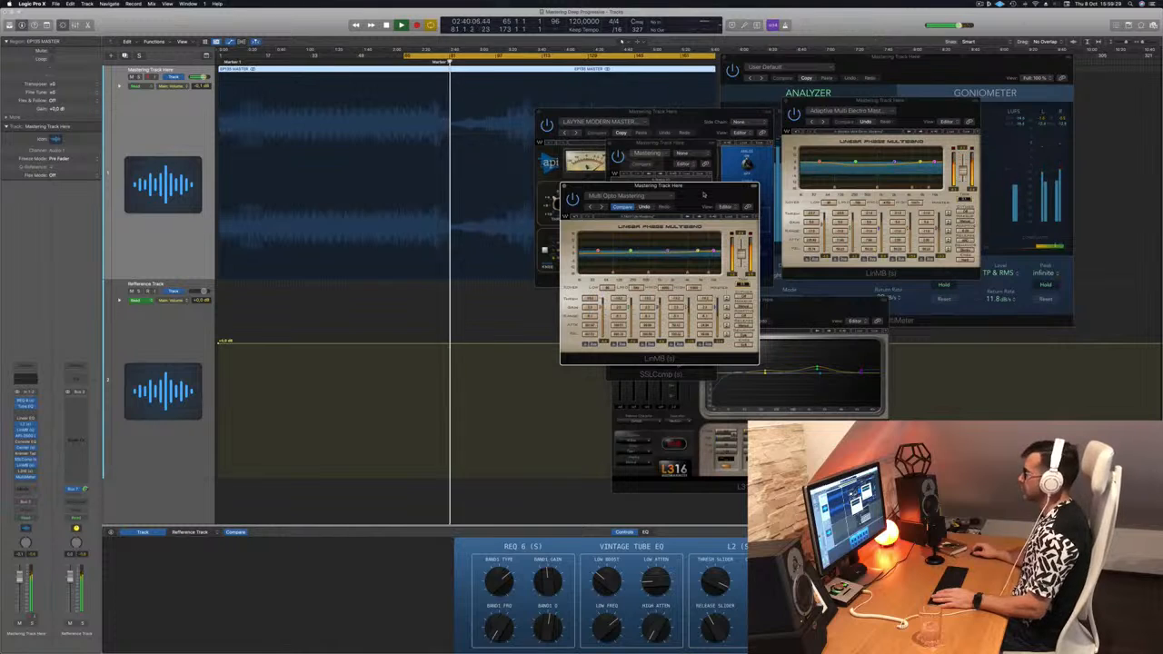
drag(703, 193, 716, 197)
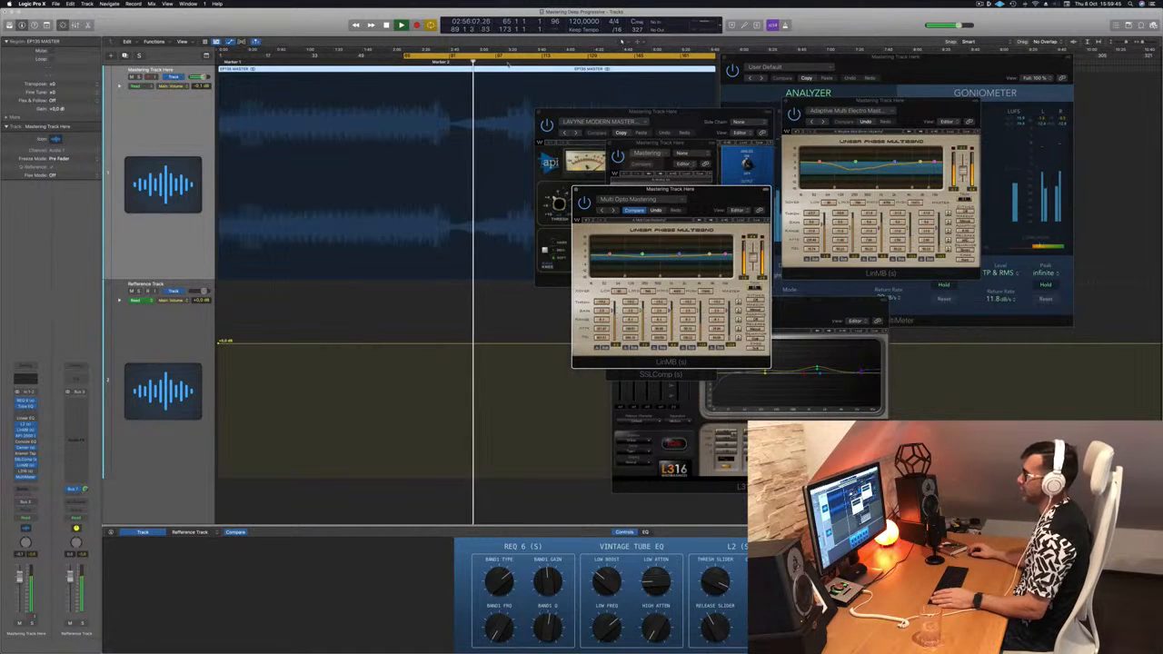
drag(659, 190, 698, 177)
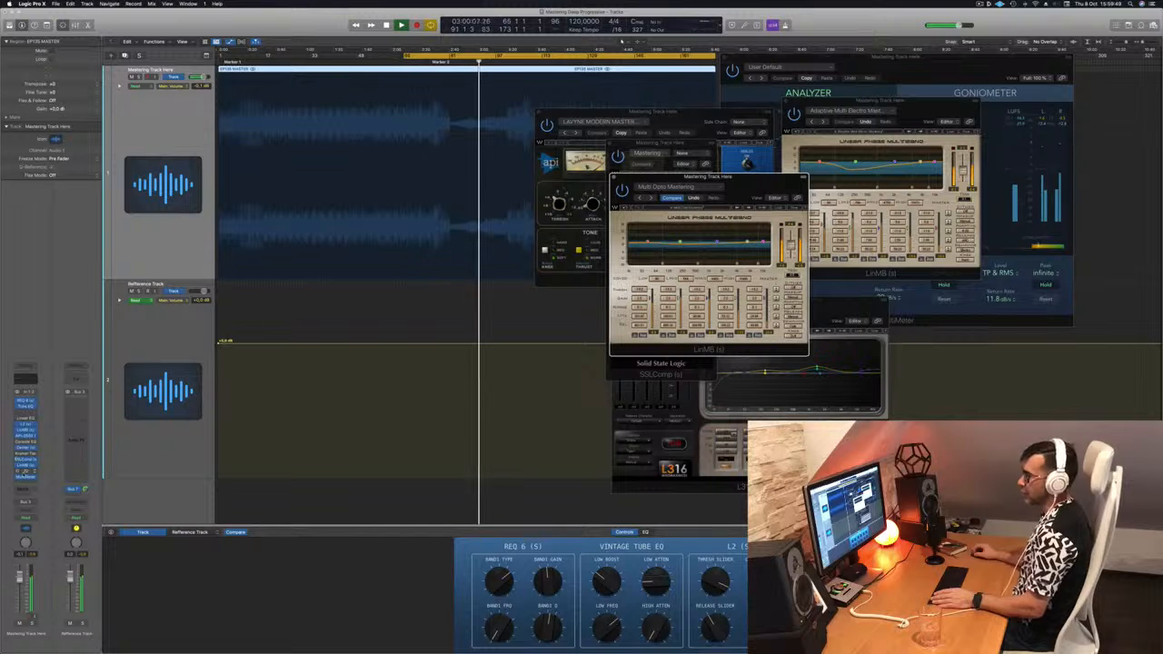
- Open the L316 limiter on the mastering track, move its window clear of the other plug-ins and bring the MultiMeter to the front
click(26, 471)
click(27, 472)
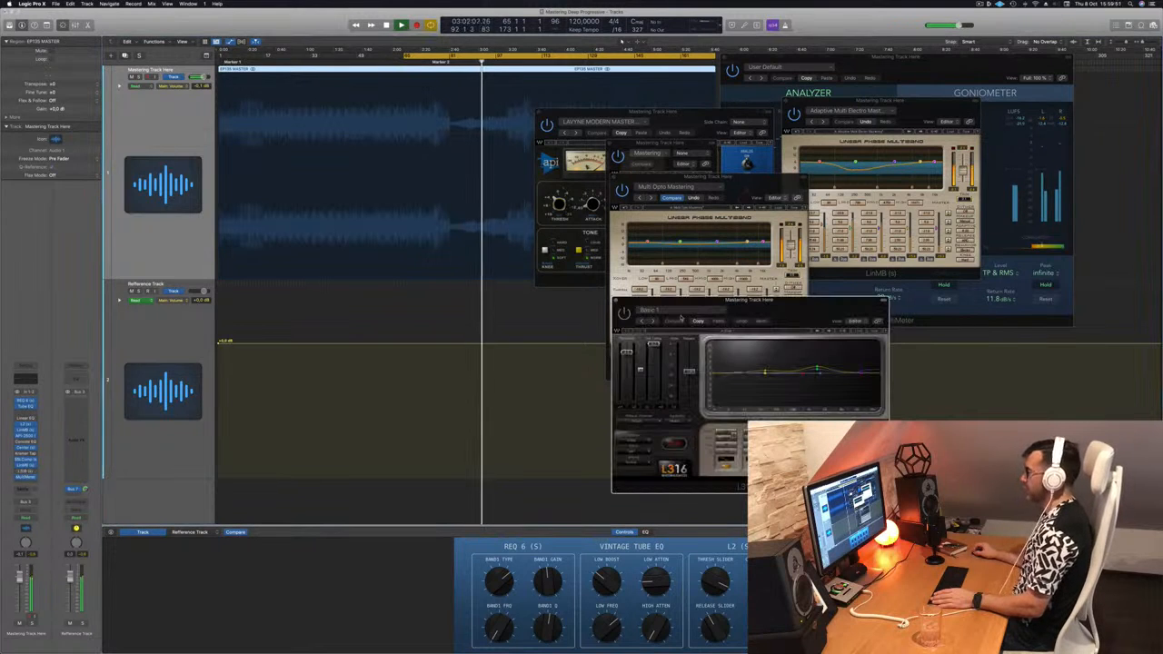
drag(749, 301, 475, 226)
drag(977, 63, 993, 59)
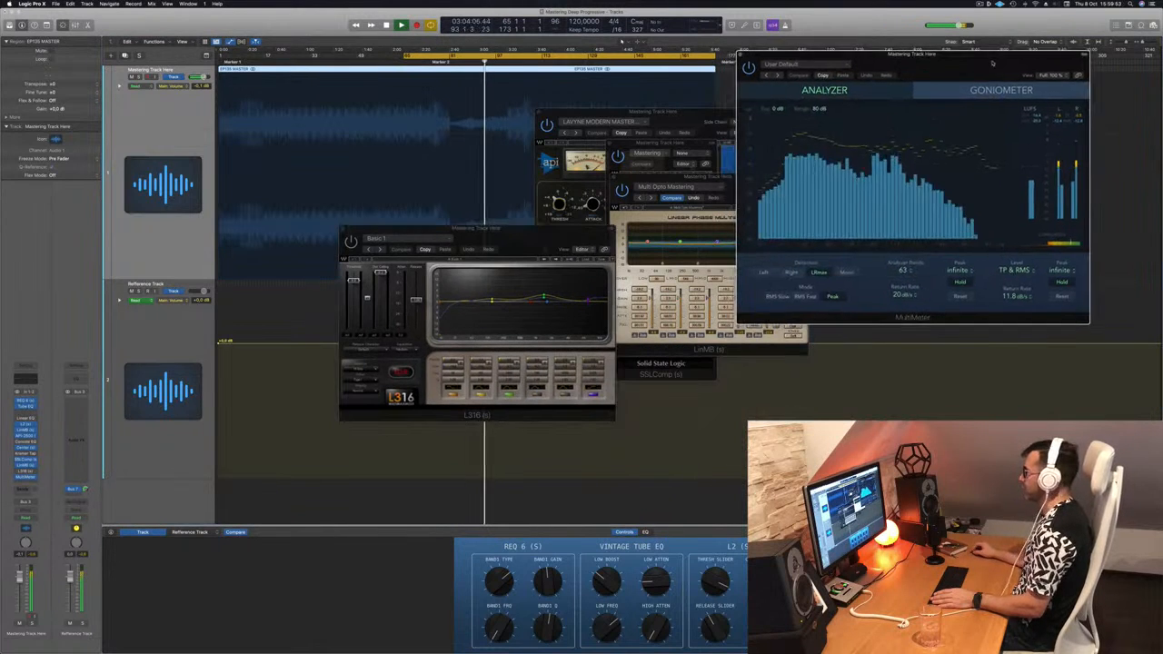
- Enable the L316 limiter and replay the cycled section from its start to check it against the MultiMeter
key(space)
key(space)
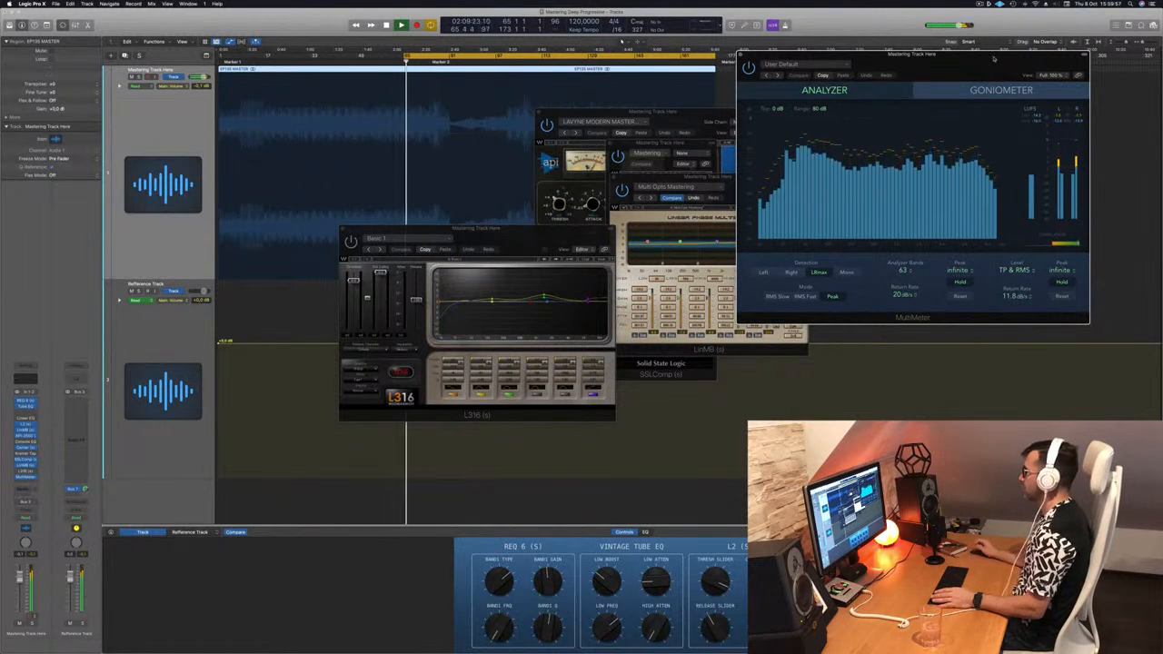
drag(999, 61, 997, 62)
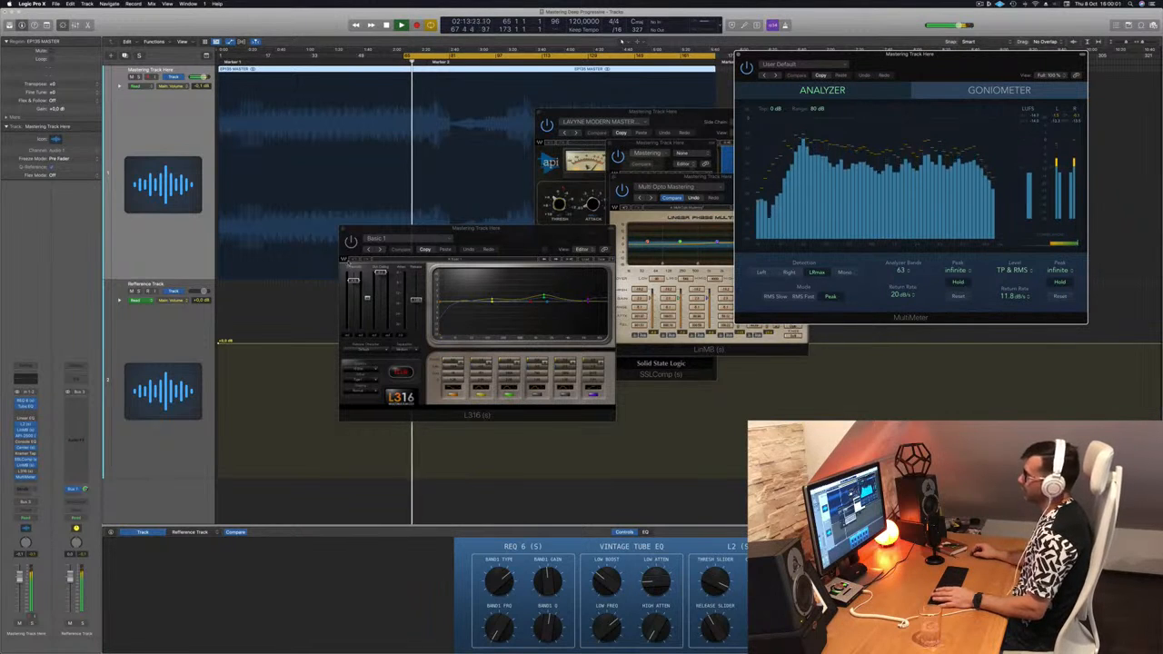
click(515, 236)
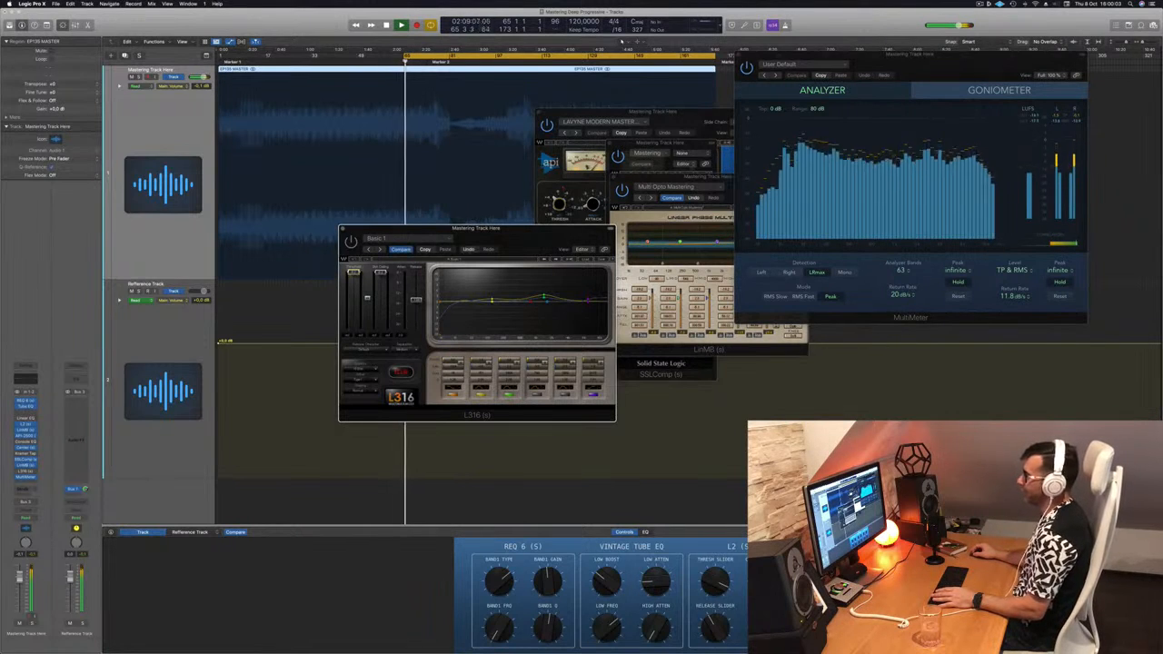
key(space)
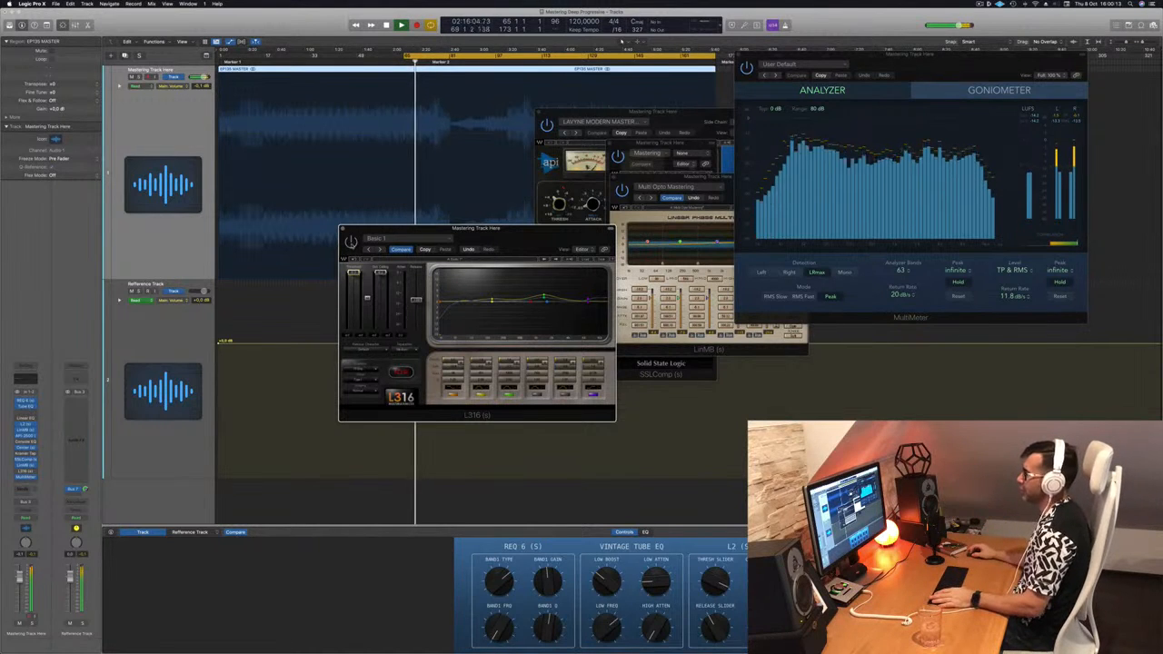
key(space)
key(space)
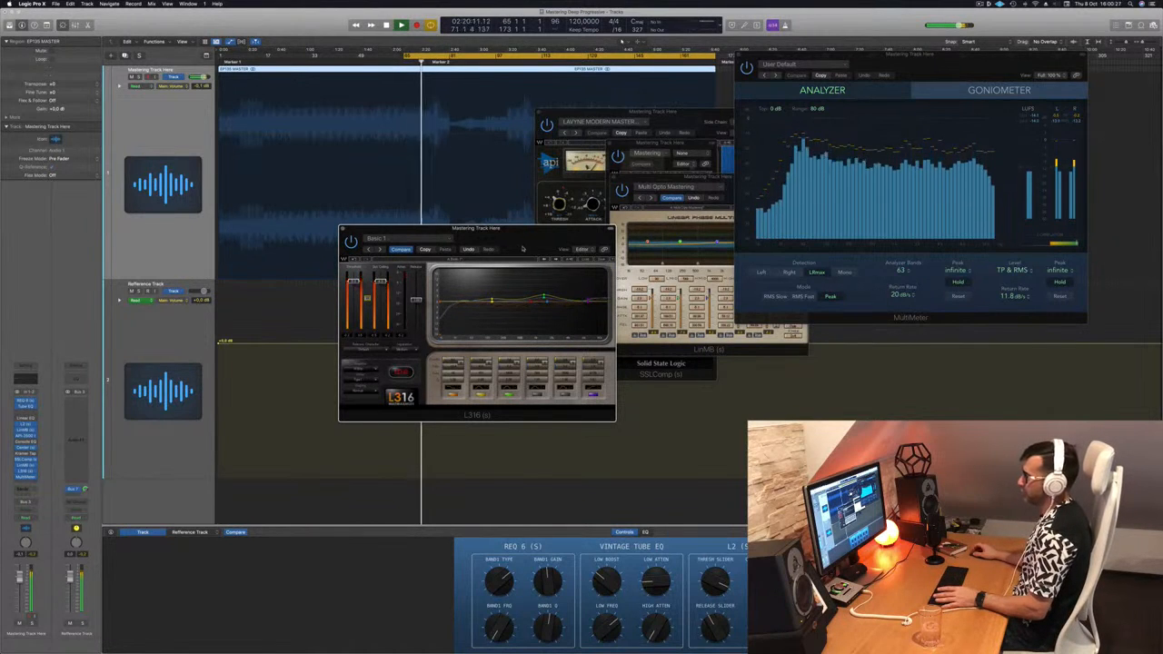
- Restart the cycled section, raise the L316's output ceiling to its maximum and stop playback
key(space)
key(space)
drag(381, 282, 382, 272)
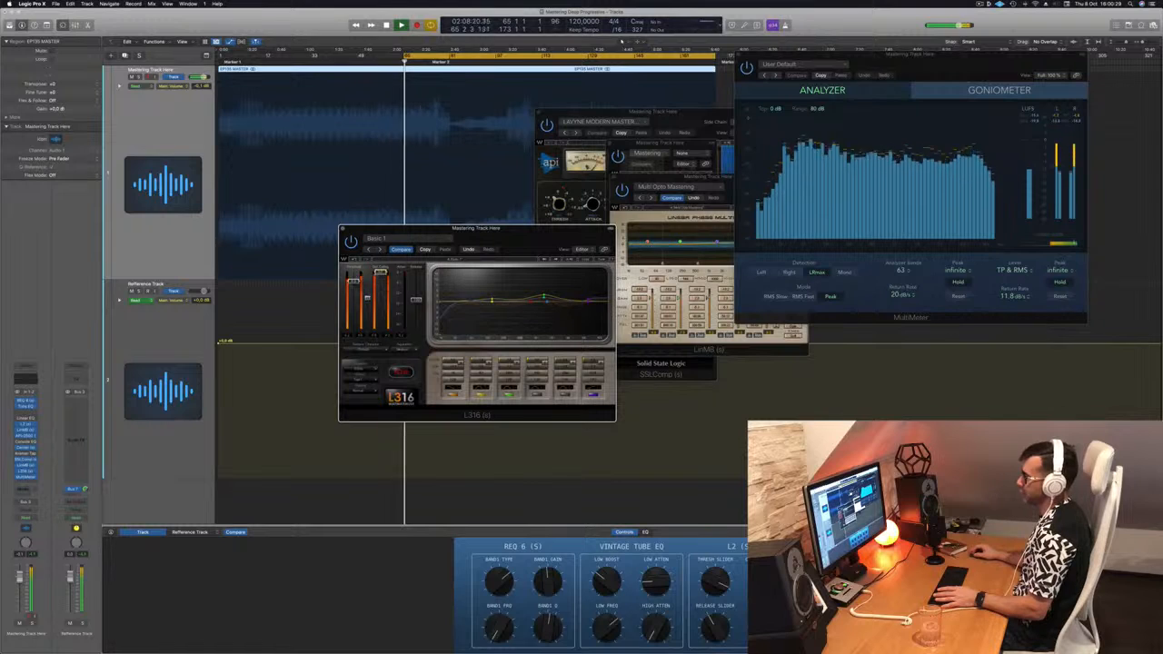
key(space)
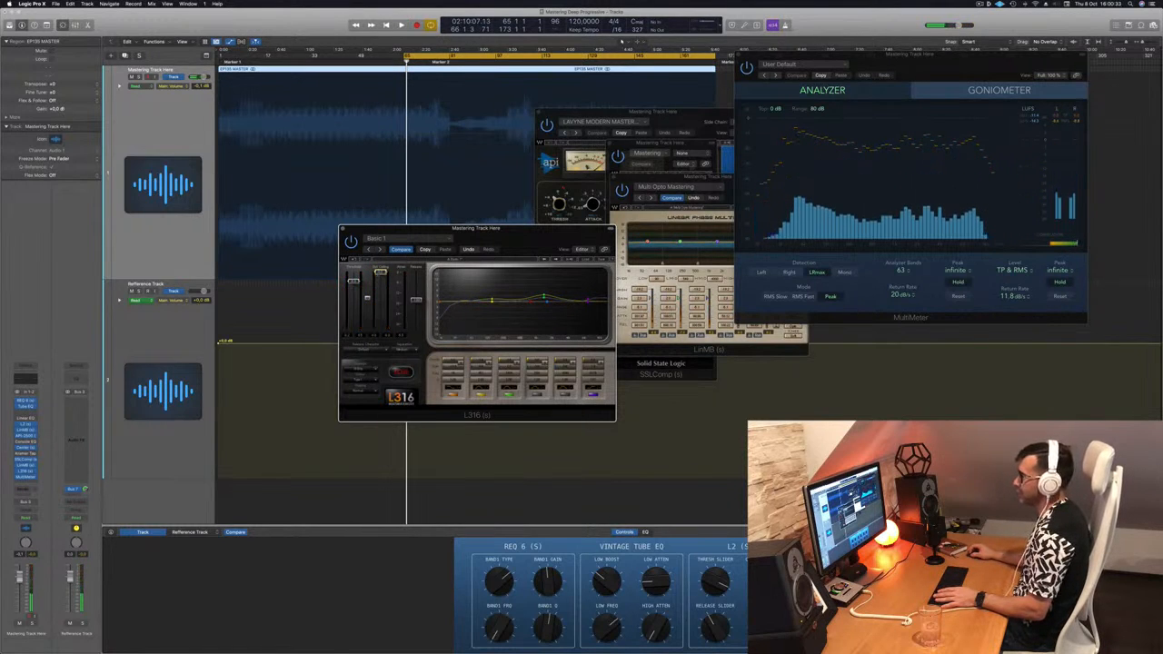
- Resume playback through the L316 and arrange its window next to the MultiMeter so that both can be watched
drag(538, 248, 629, 254)
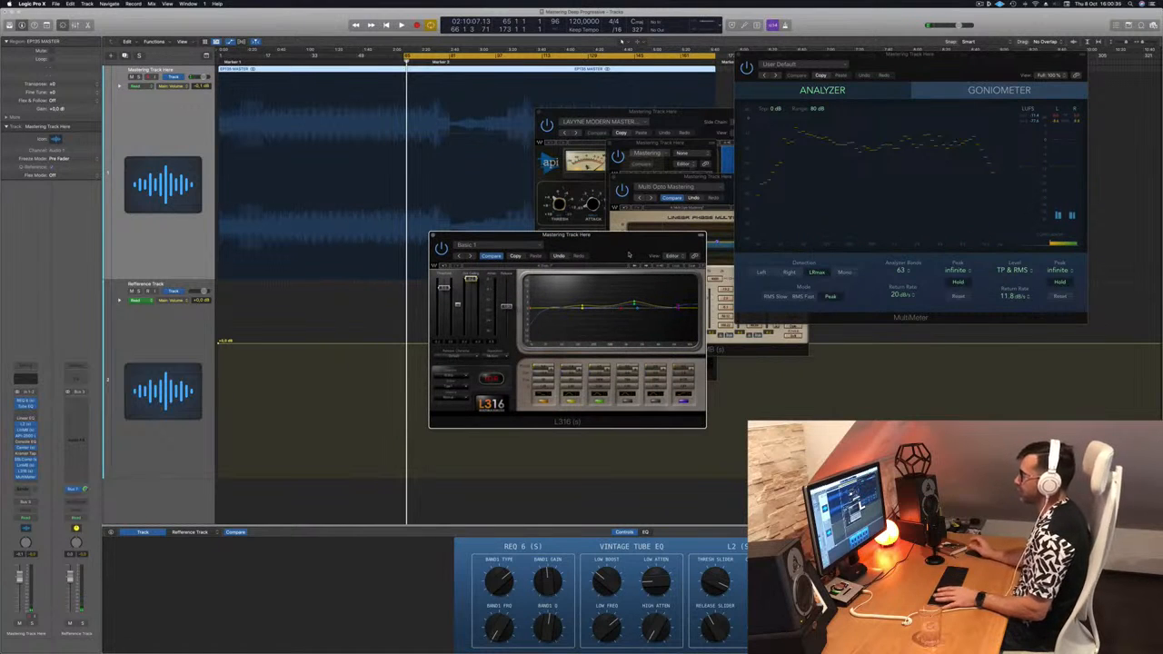
key(space)
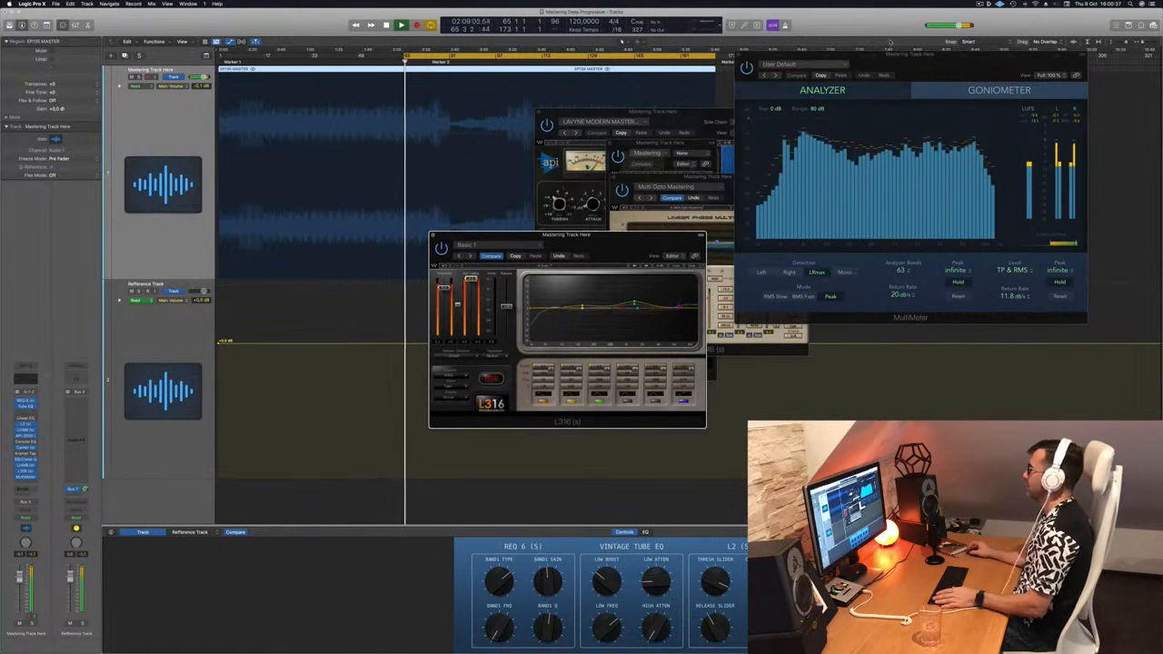
drag(963, 64, 873, 66)
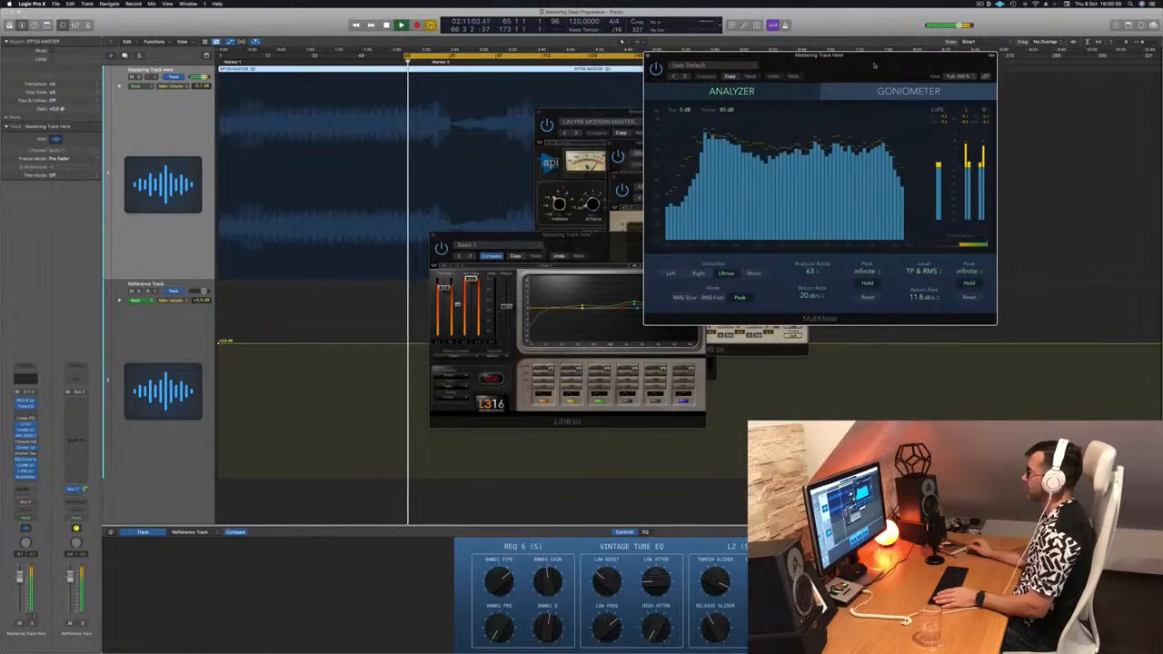
drag(565, 248, 461, 264)
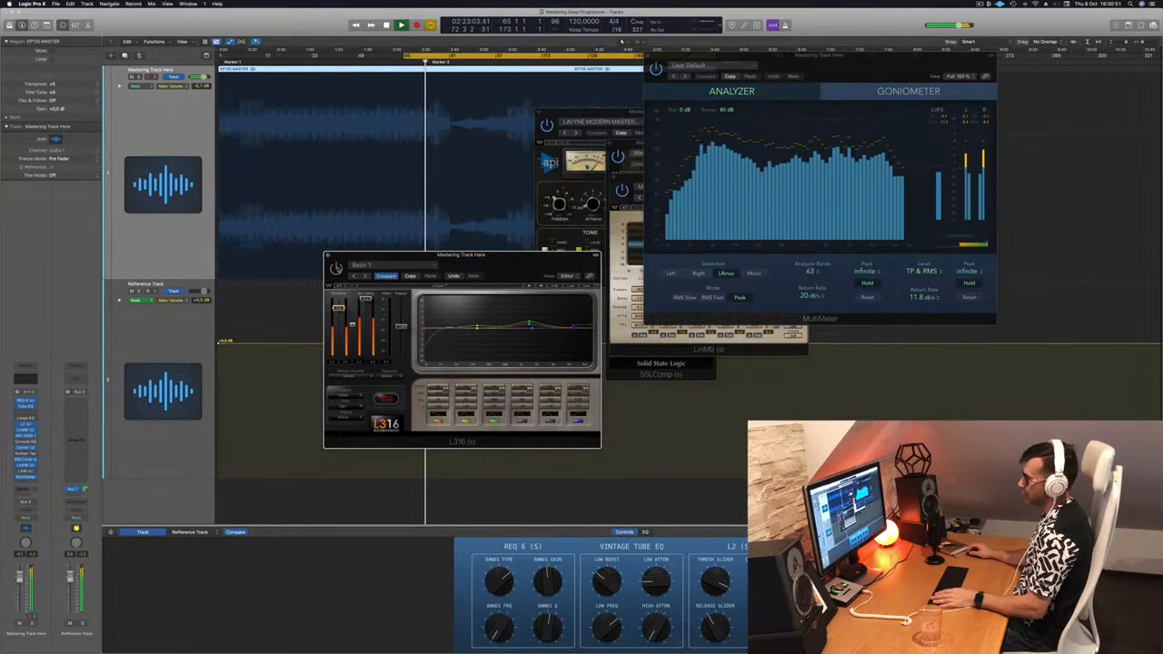
- Bring the L316 window in front of the MultiMeter and restart playback of the cycled section
drag(509, 265, 664, 266)
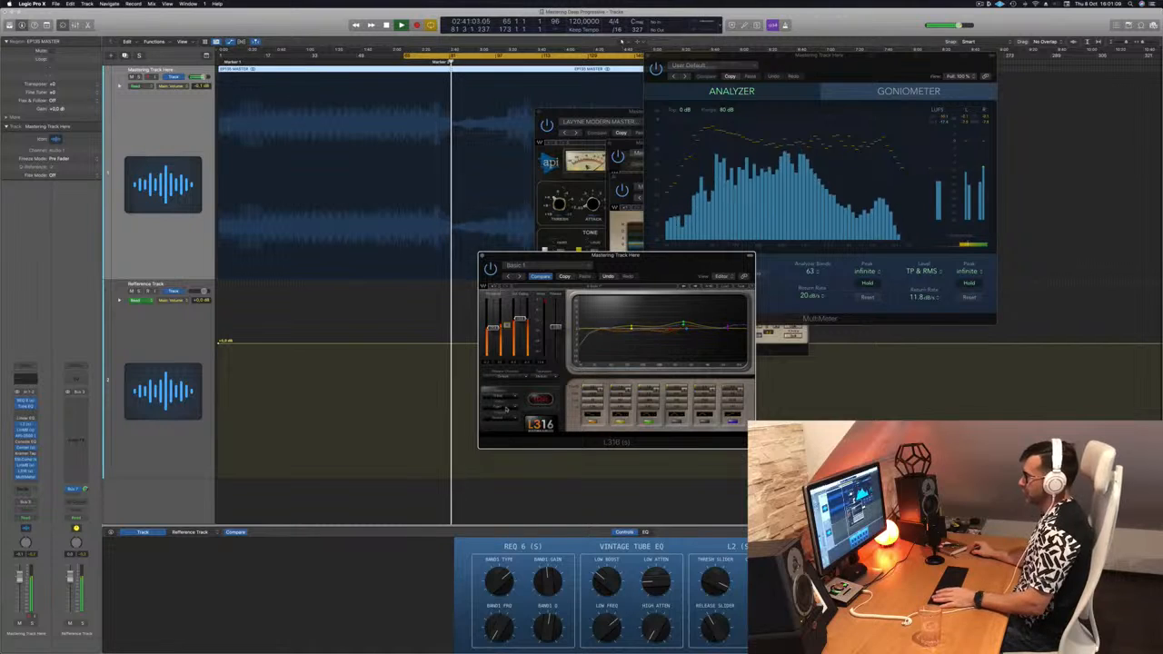
key(space)
key(space)
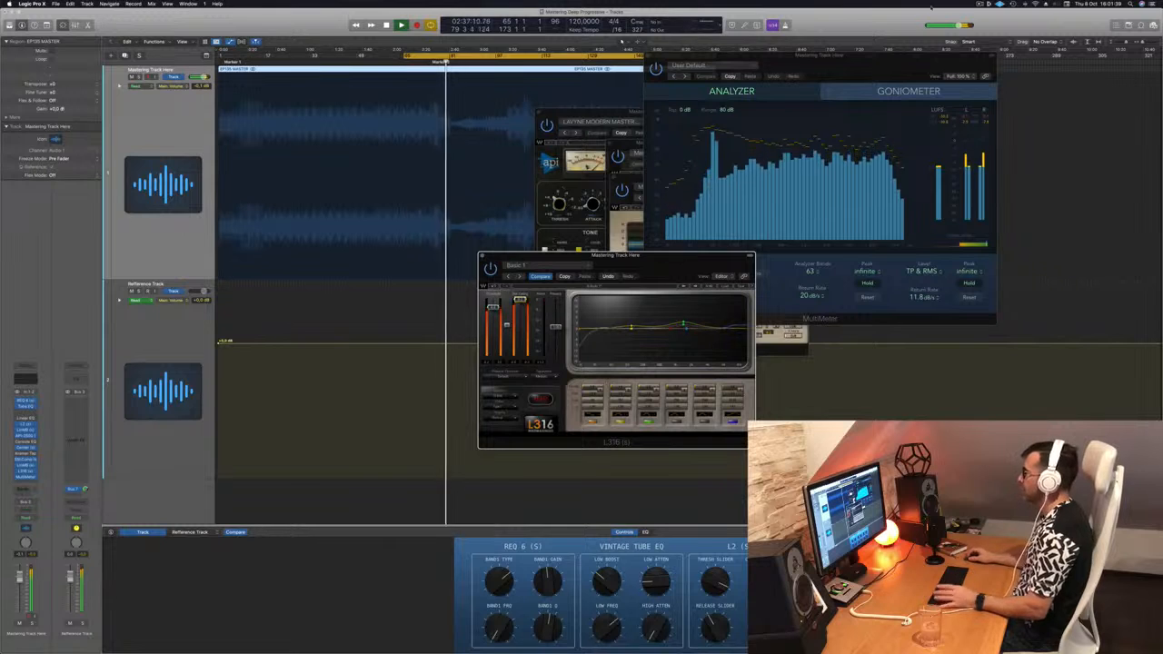
- Clear the MultiMeter and both LinMB windows away from the L316 and the compressor windows
drag(901, 66, 858, 67)
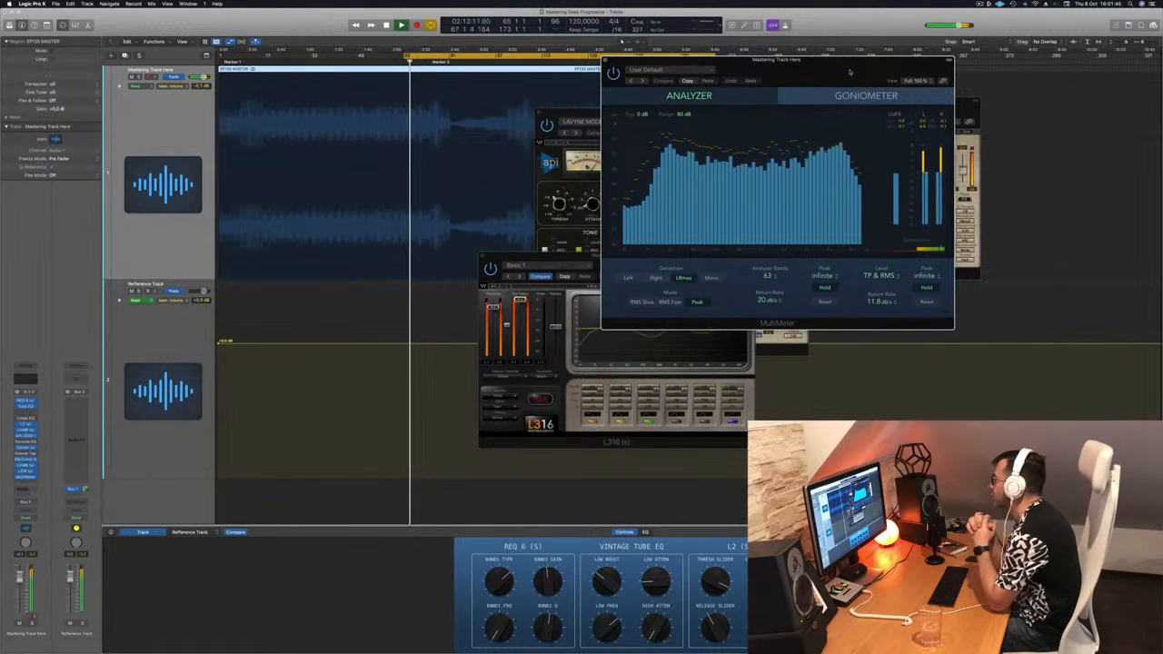
drag(850, 69, 1156, 380)
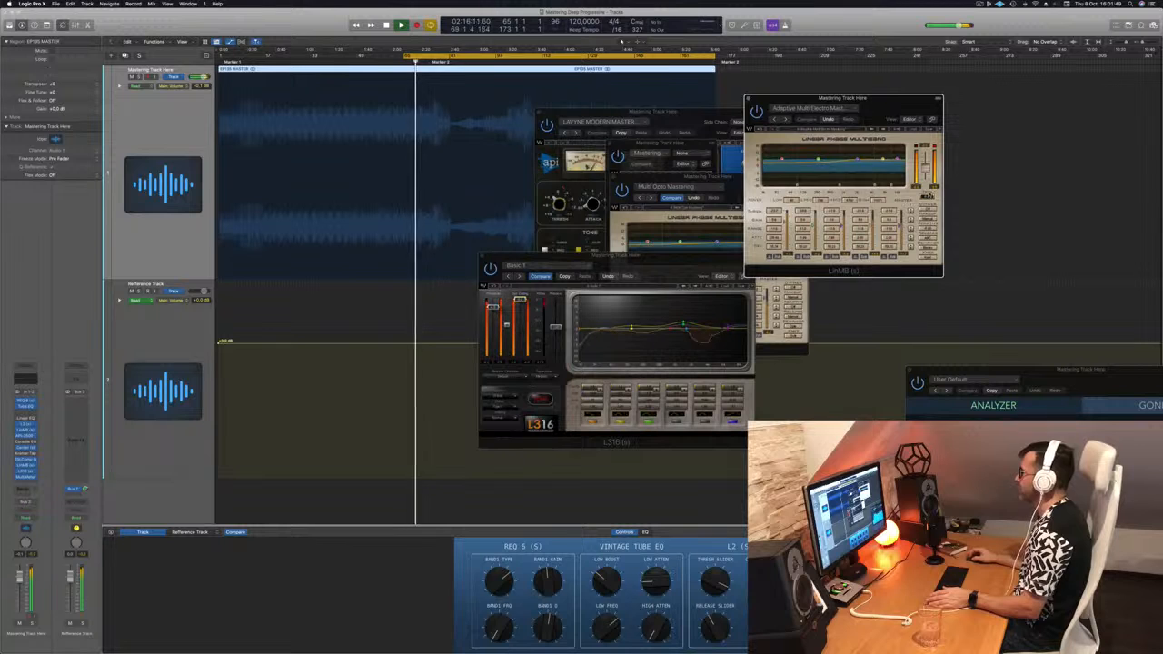
drag(756, 112, 850, 106)
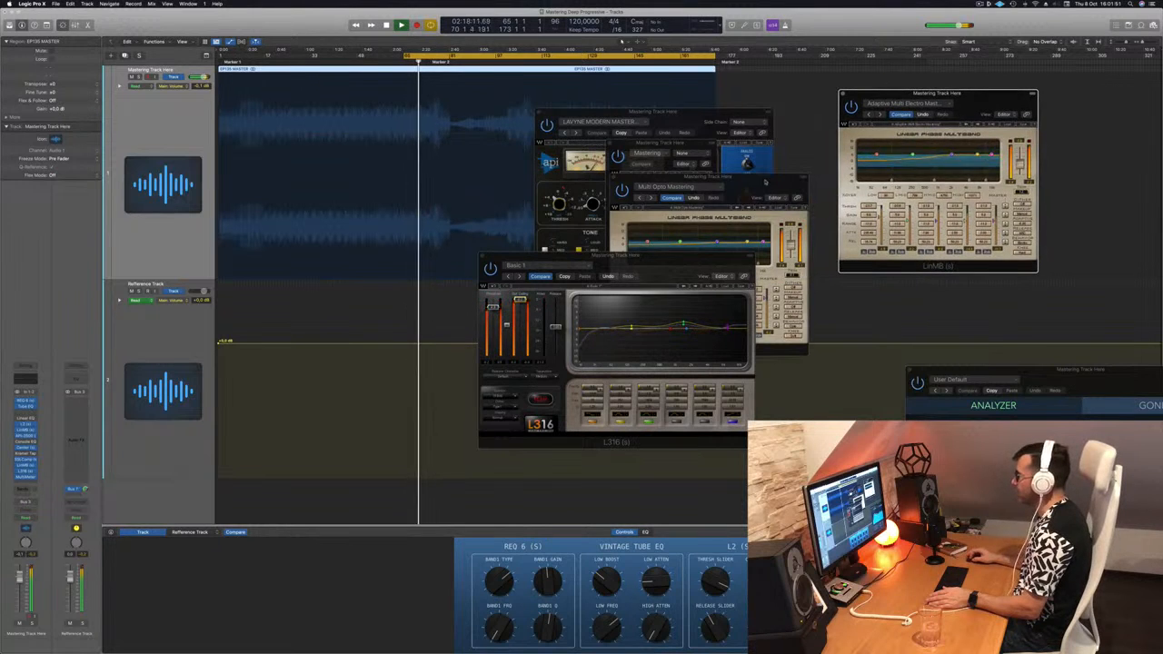
drag(691, 180, 1040, 129)
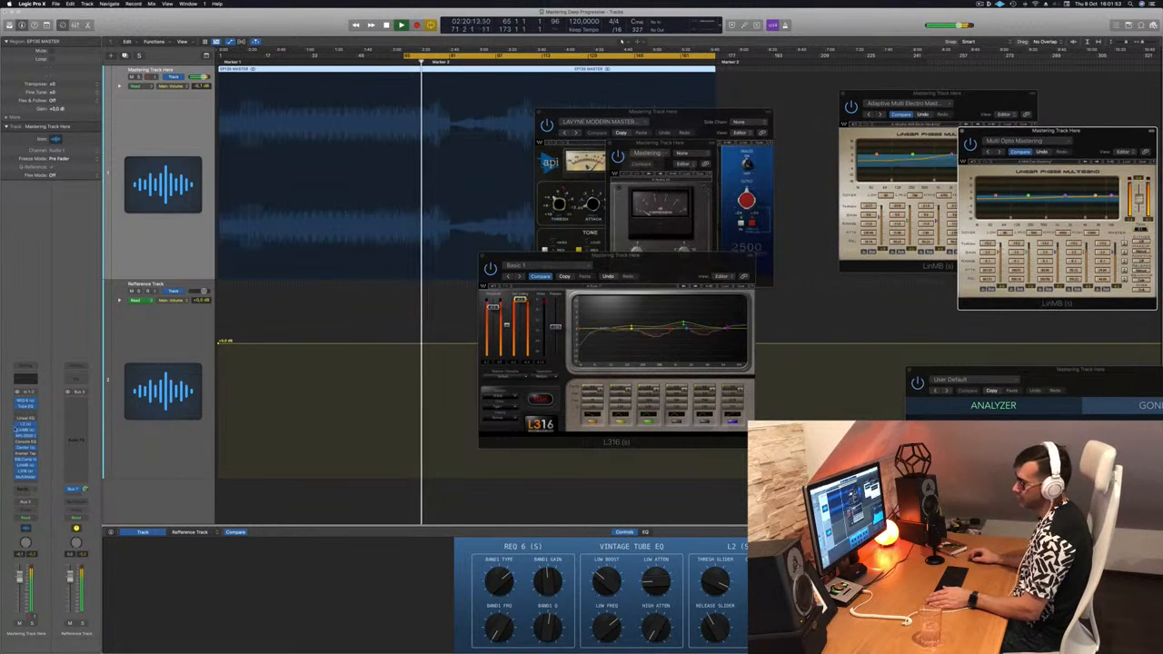
- Open the REQ 6, Vintage Tube EQ and L2 plug-ins and move the L2 and Vintage Tube EQ windows clear of the others
click(27, 405)
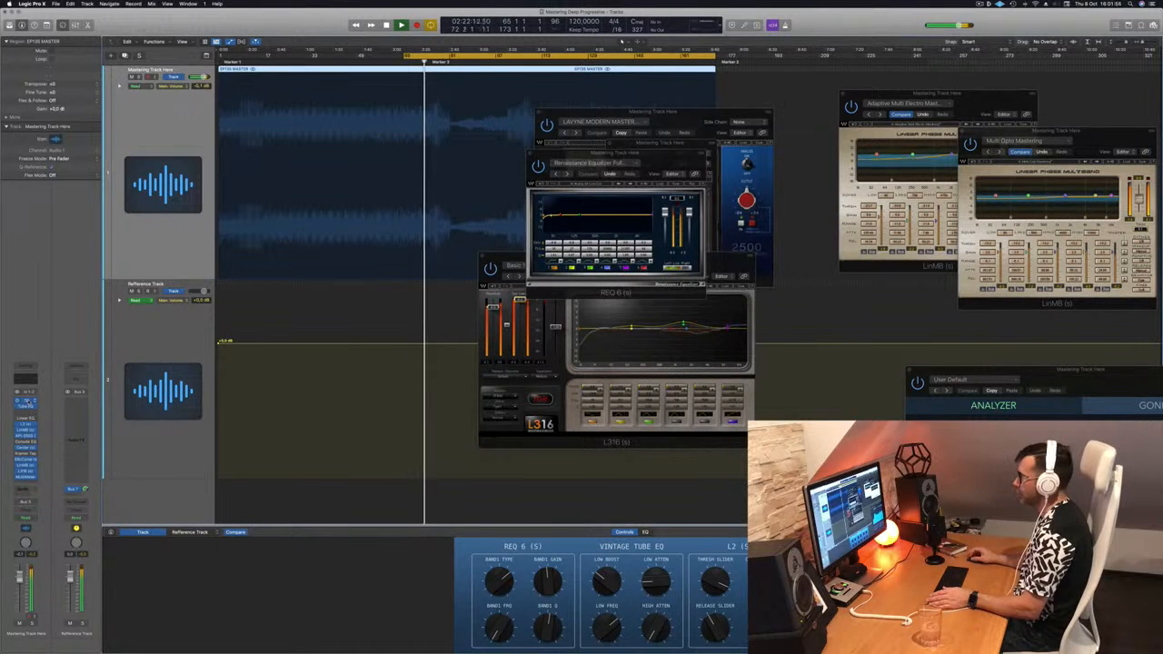
click(28, 409)
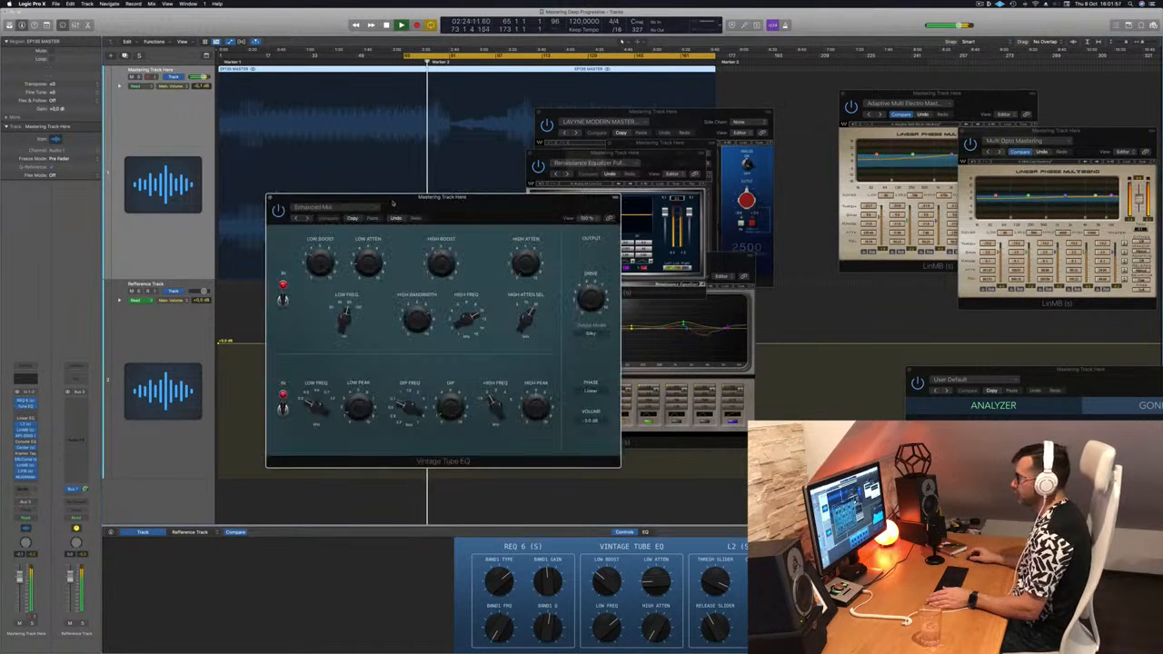
click(26, 425)
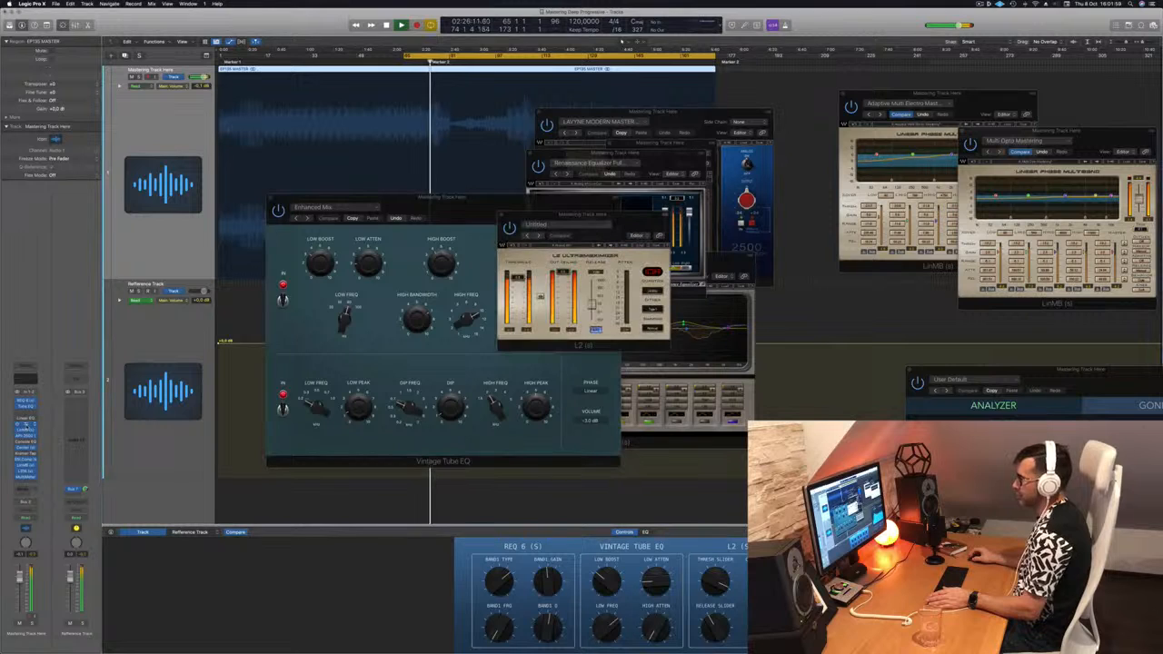
drag(589, 214, 813, 175)
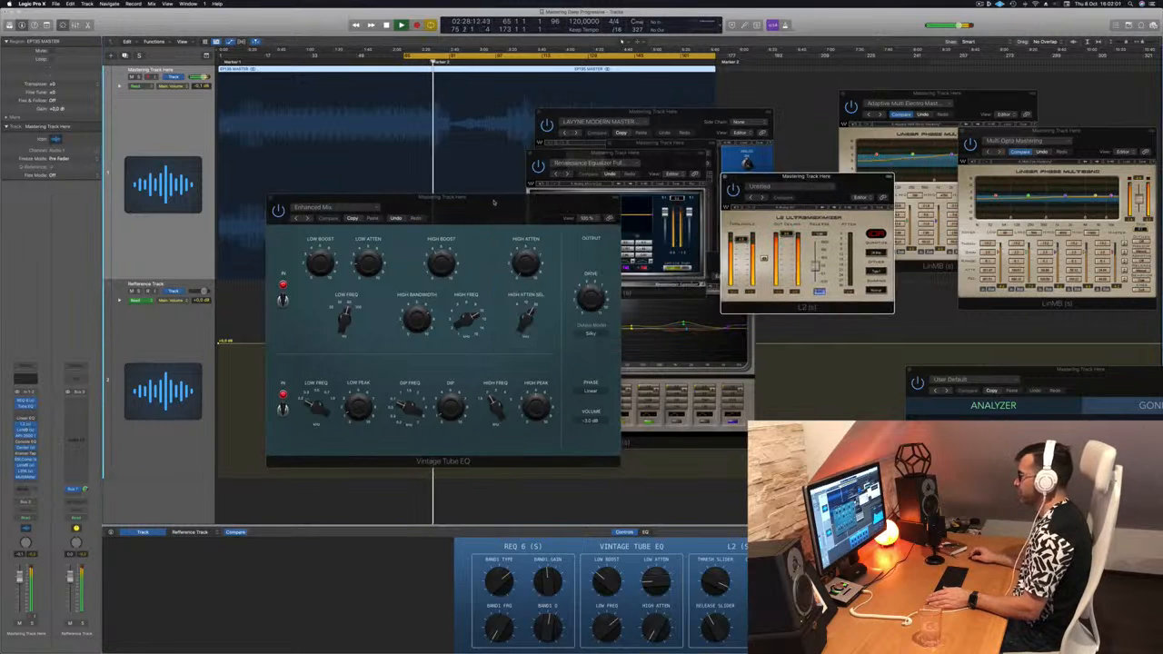
drag(496, 198, 1028, 126)
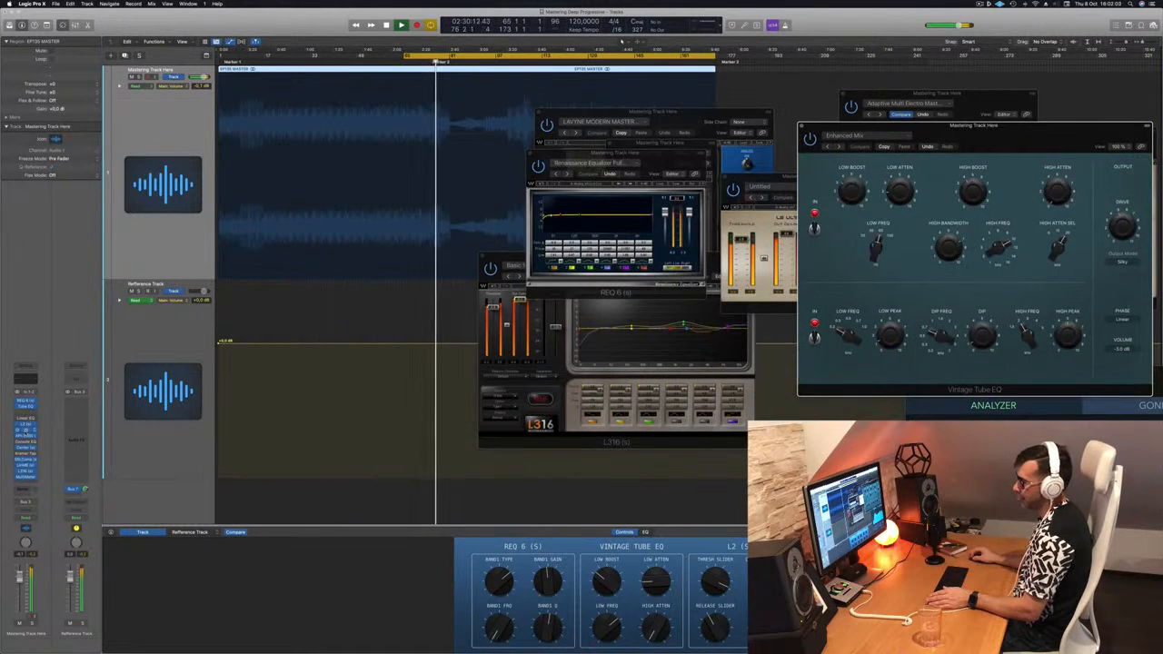
- Bring the Adaptive Multi Electro Mastering LinMB window in front of the Vintage Tube EQ and shift it slightly
click(26, 431)
click(26, 431)
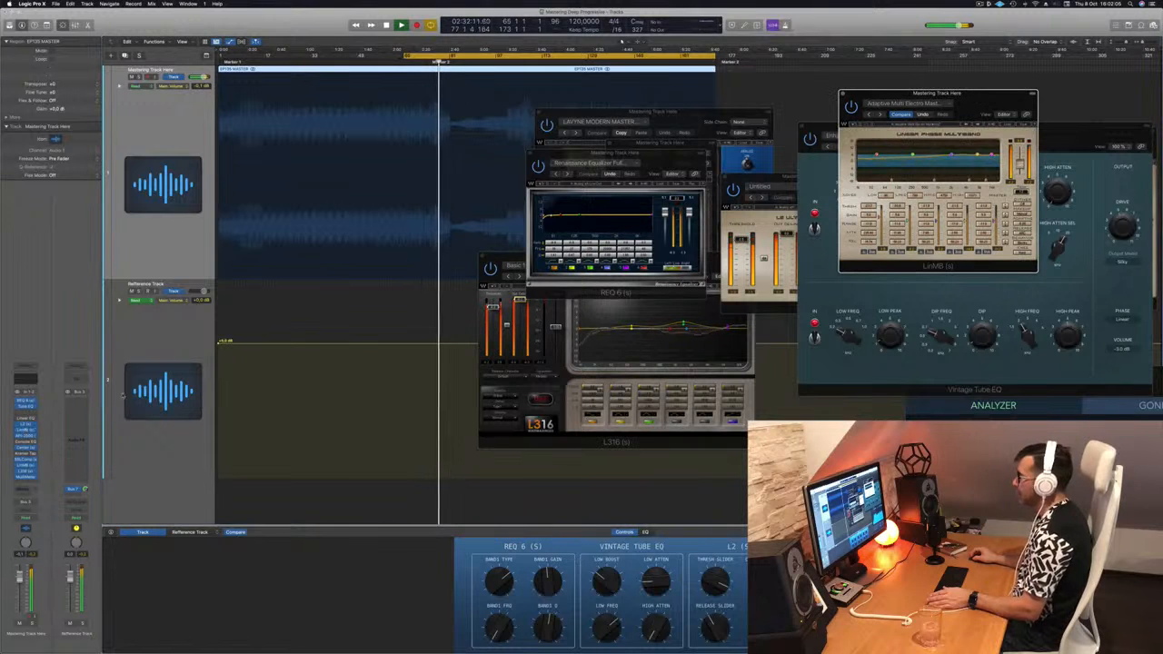
drag(964, 94, 972, 97)
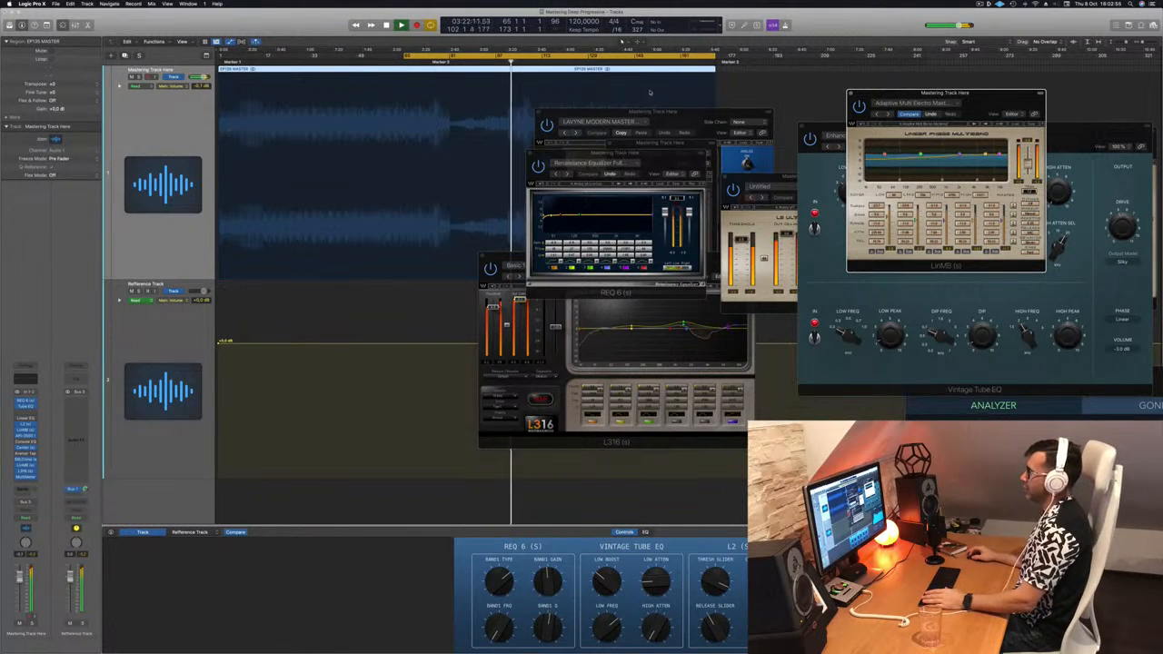
- Place the API 2500 window below the LinMB, close the REQ 6 and move the L316 clear of the compressor
drag(651, 112, 918, 255)
drag(634, 155, 797, 178)
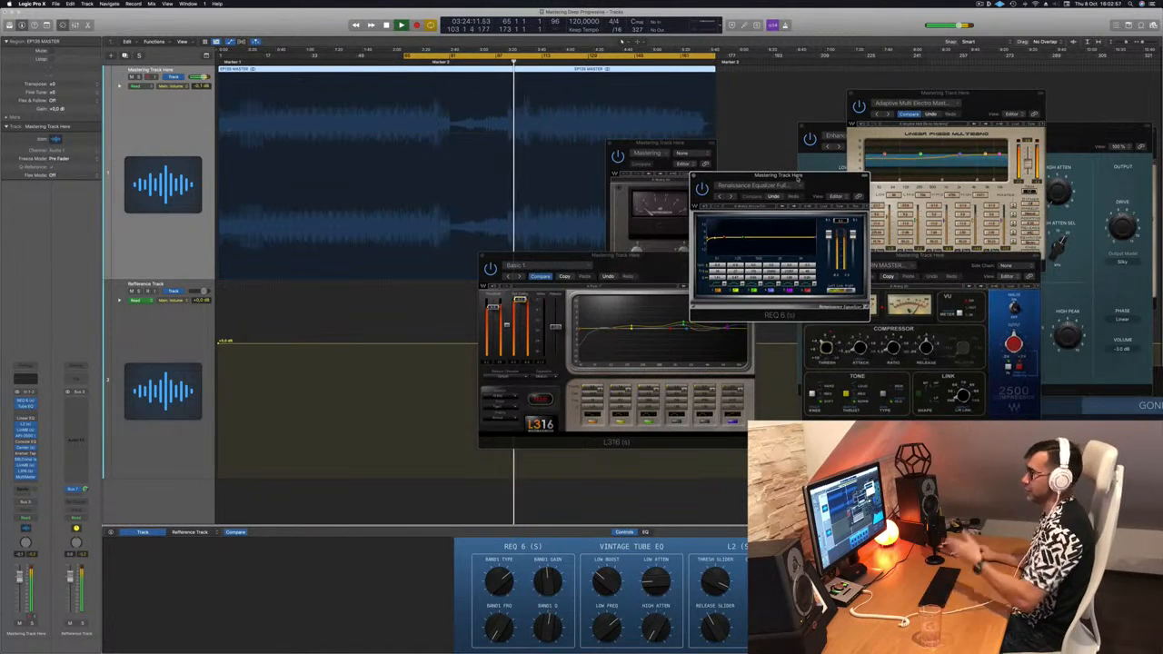
drag(695, 177, 688, 177)
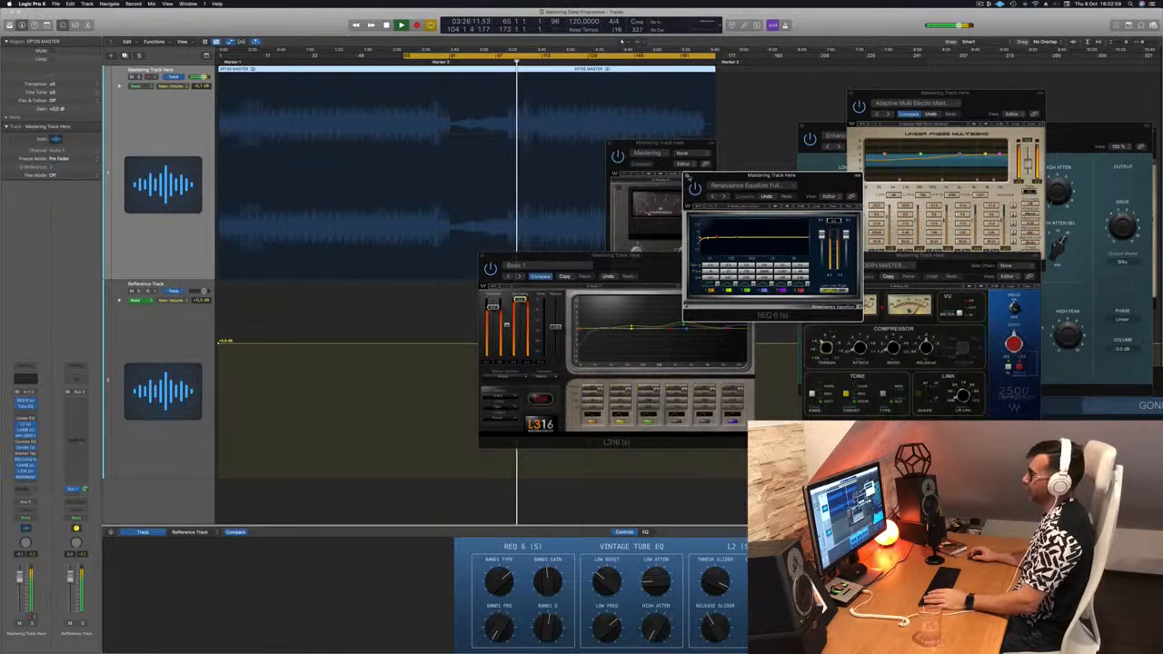
click(688, 176)
drag(658, 262, 571, 273)
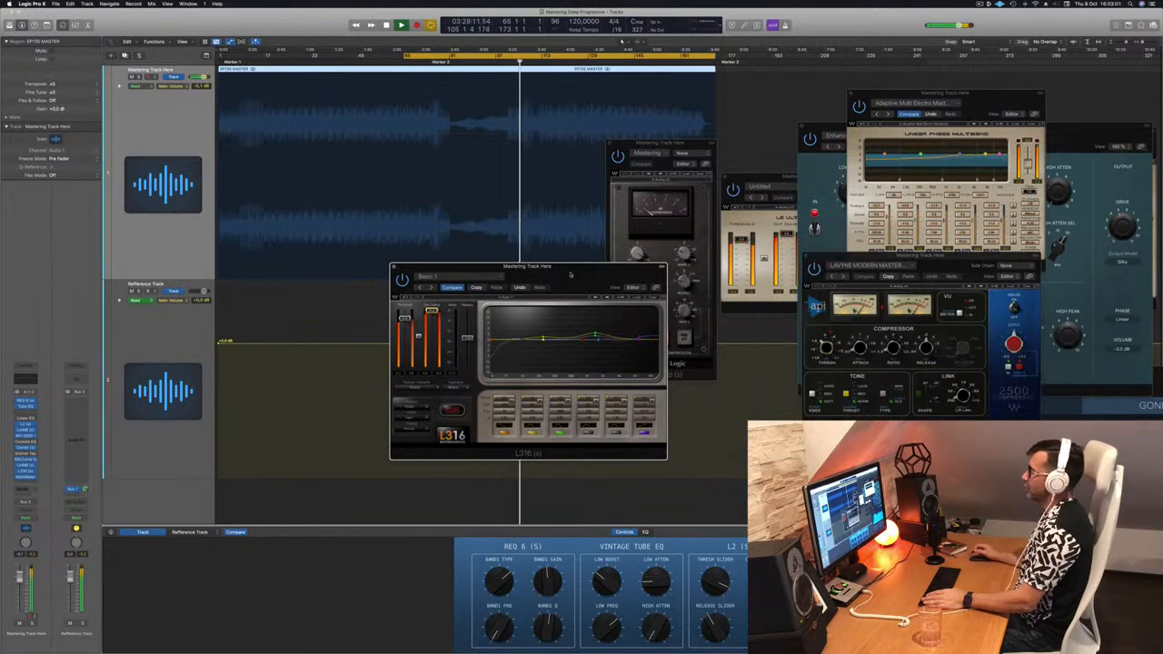
- Stop playback, extend the cycle range back to the start of the track and play from the beginning
key(space)
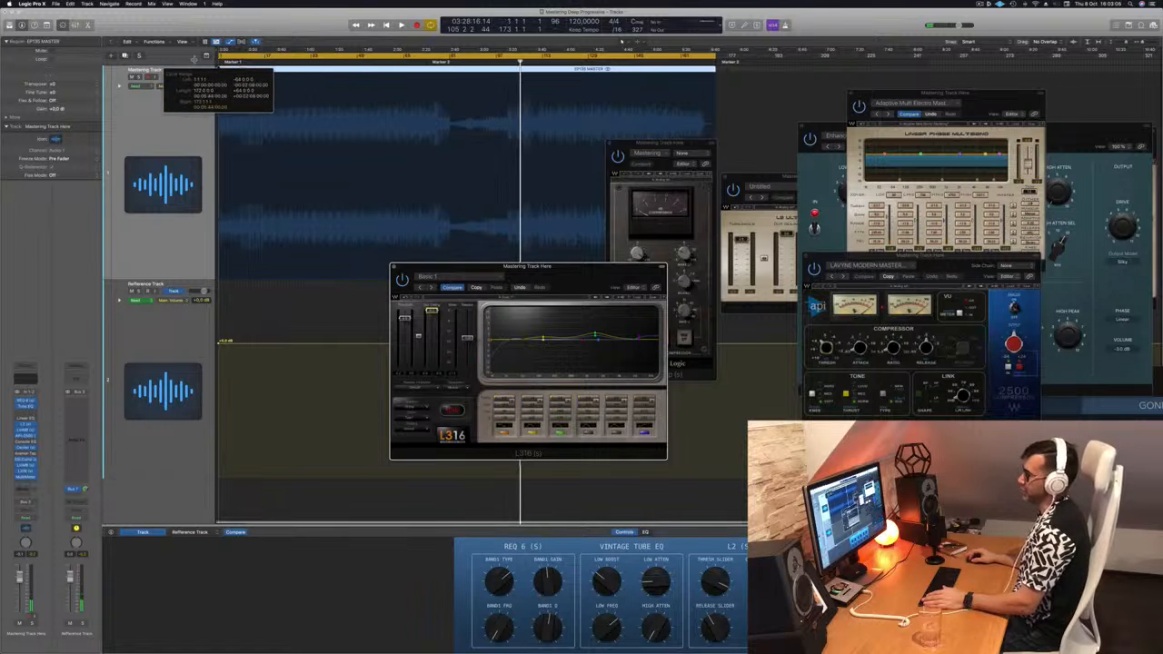
key(Return)
key(space)
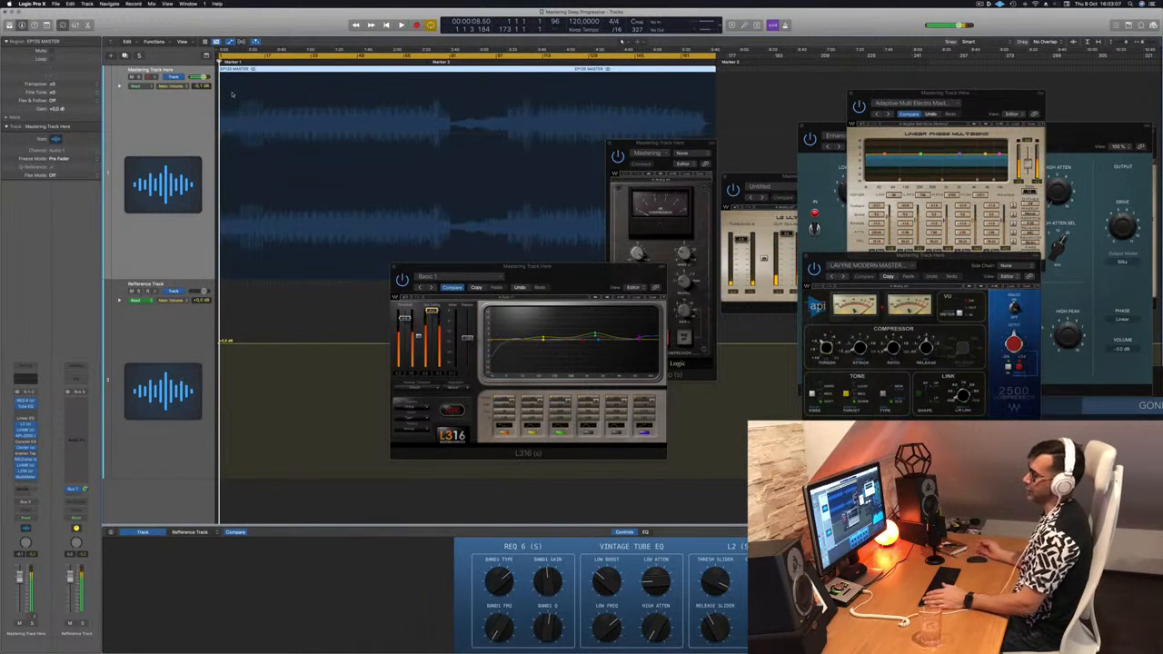